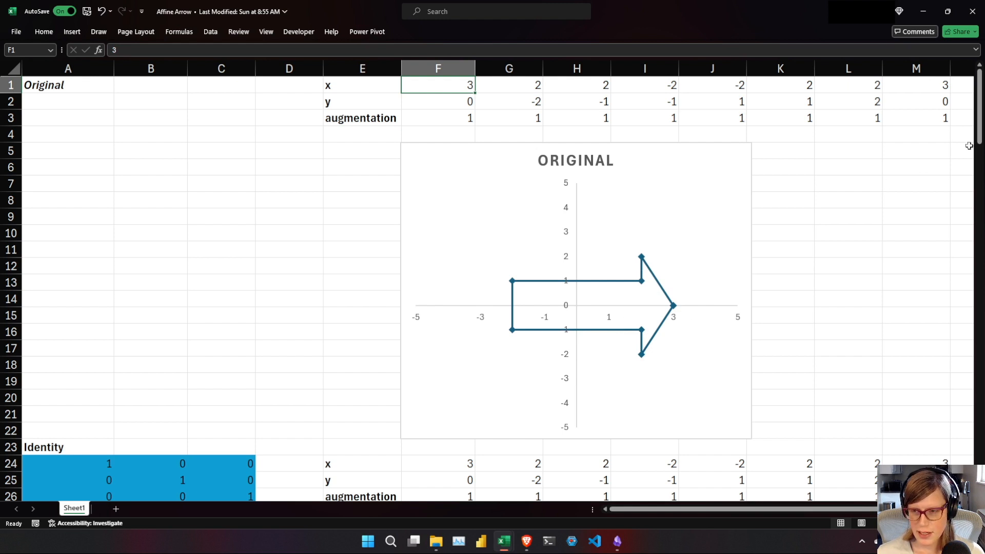
Review the example matrices and charts in the Affine Arrow workbook, from Identity down to Reflection.
drag(982, 137, 970, 199)
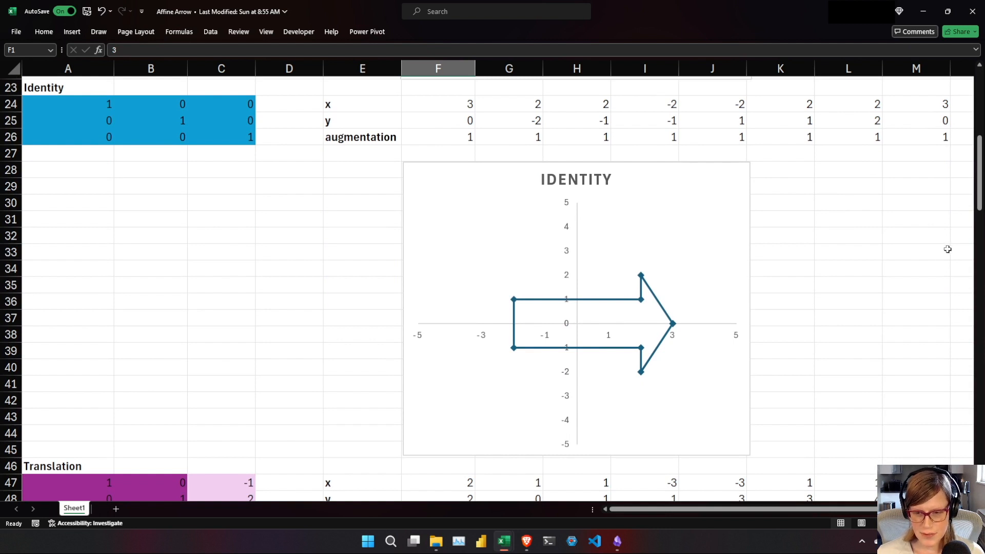
drag(982, 182, 964, 303)
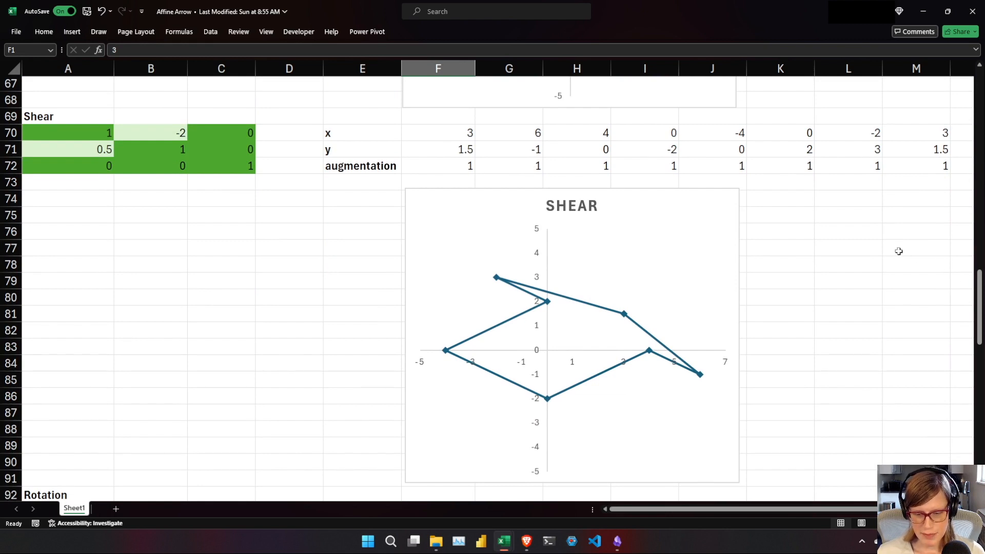
drag(980, 287, 961, 356)
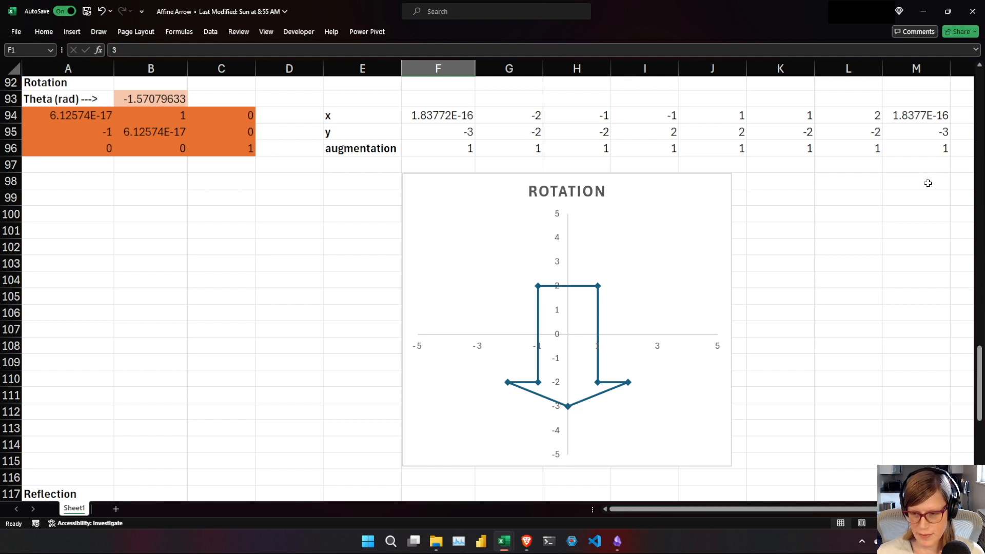
drag(981, 362, 976, 429)
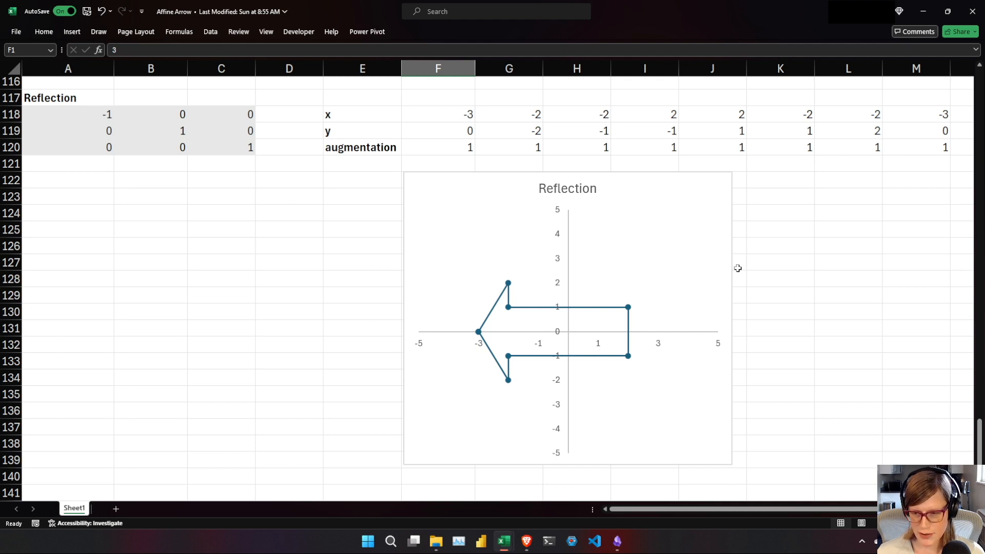
Switch to the Affine Transformations in Excel notes and read the section on augmenting two-dimensional vectors.
key(alt+Tab)
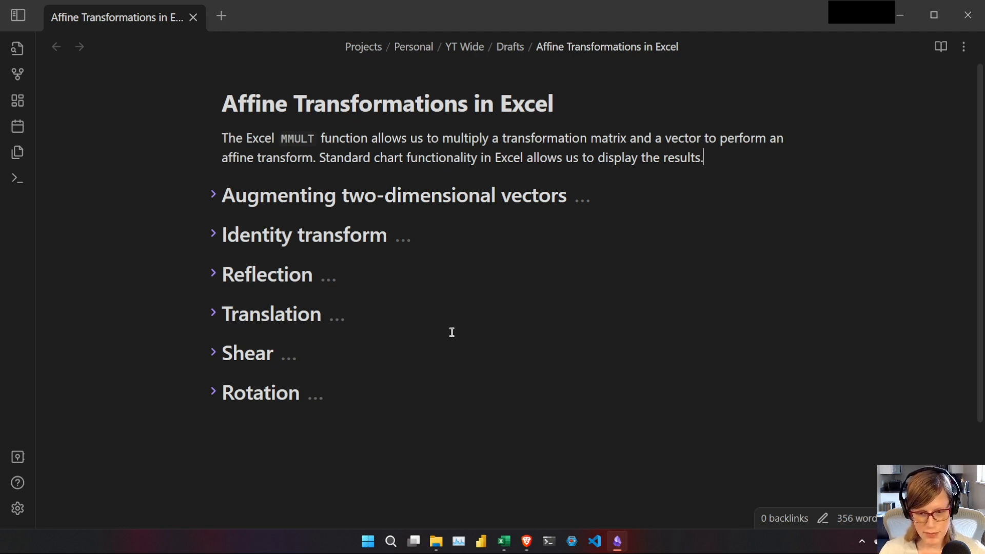
click(213, 195)
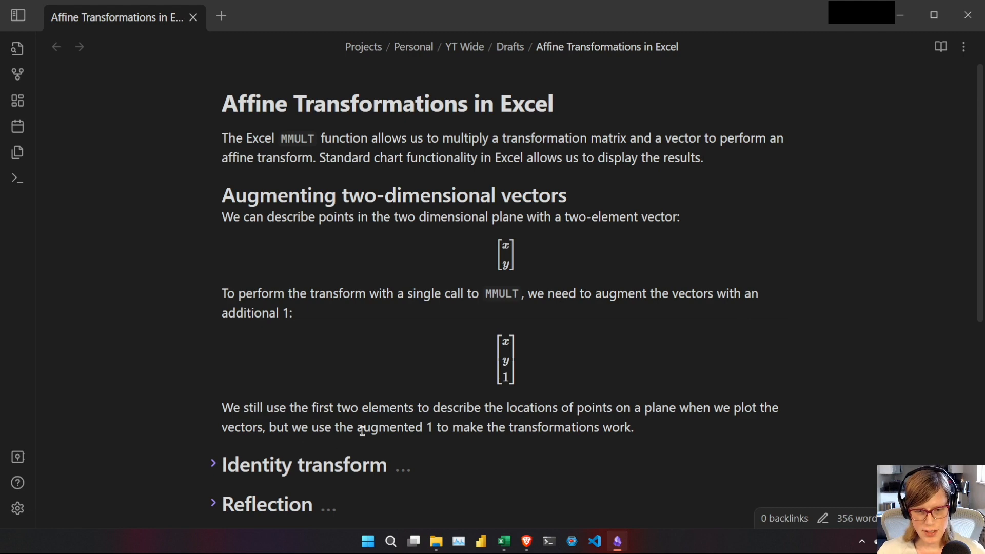
Copy the Original data block A1:M3 from Affine Arrow to cell A1 of the YT Affine Arrow workbook and autofit column E.
key(alt+Tab)
drag(979, 431, 971, 41)
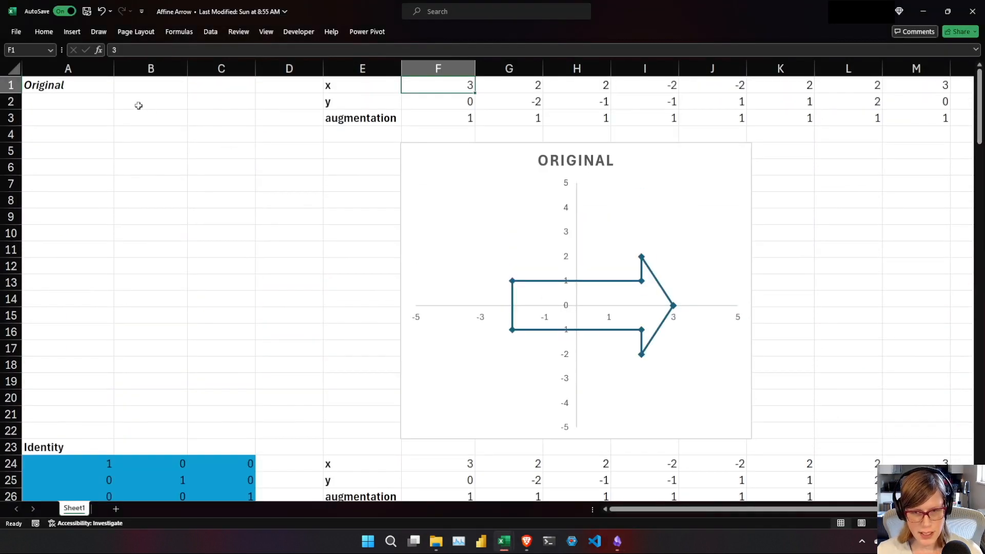
drag(61, 88, 936, 124)
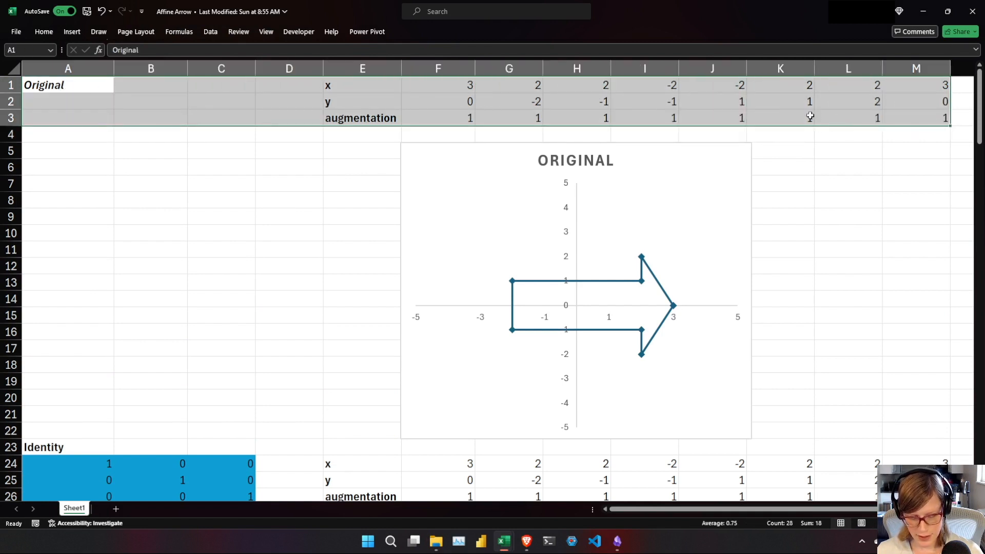
key(ctrl+c)
mouse_move(502, 538)
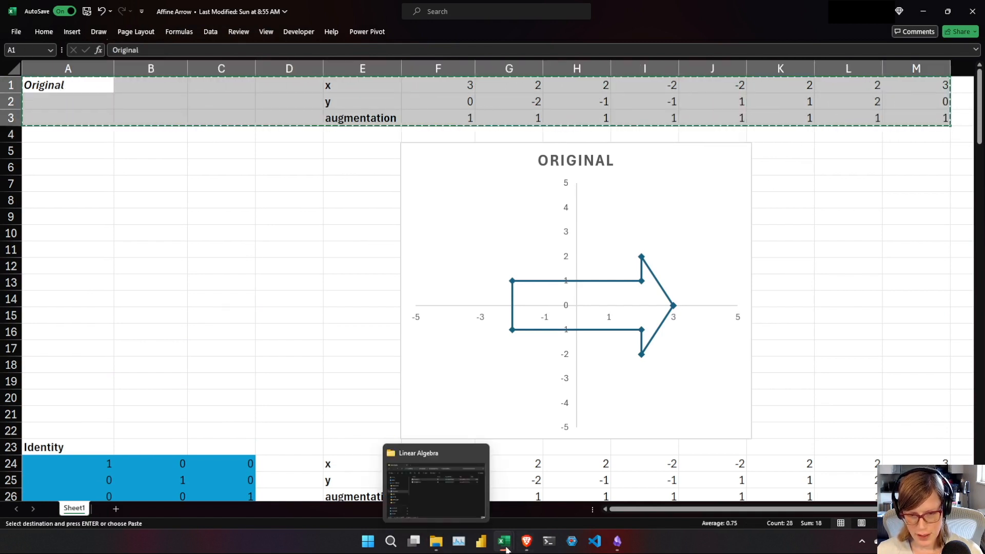
click(448, 488)
click(32, 75)
key(ctrl+v)
scroll(214, 168, up, 5)
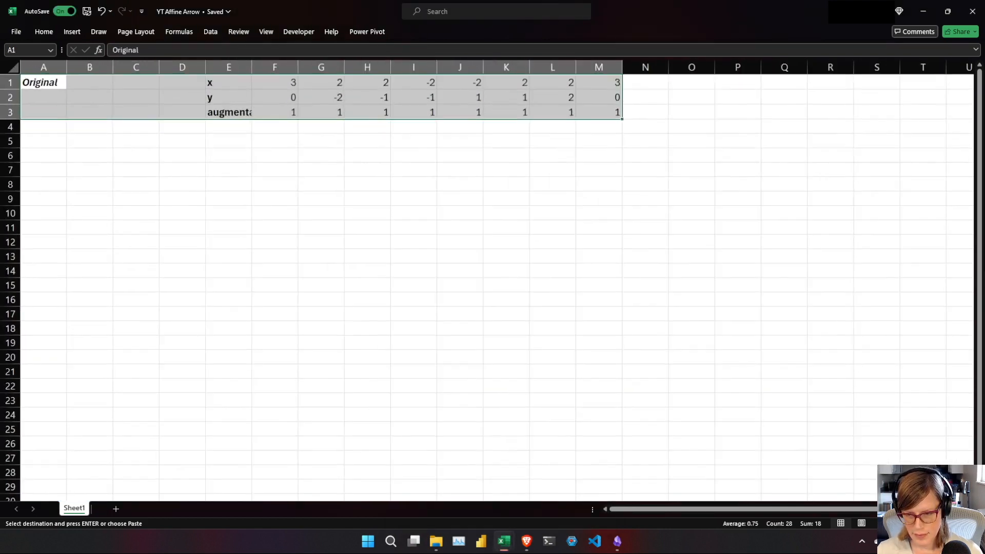
click(230, 149)
double_click(267, 69)
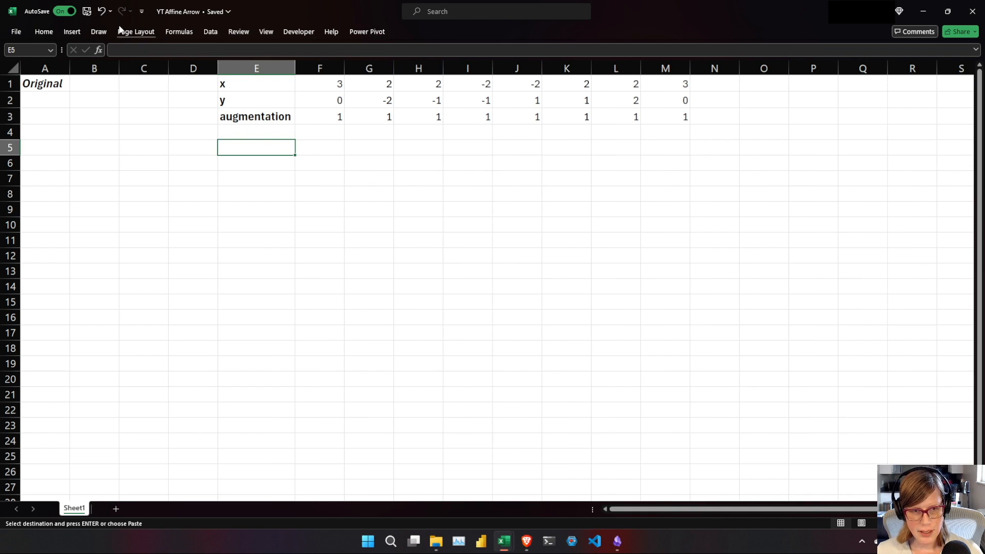
Insert a scatter chart with straight lines and markers, and fit it below the data over about columns E to J, rows 5 to 21.
click(71, 32)
click(359, 78)
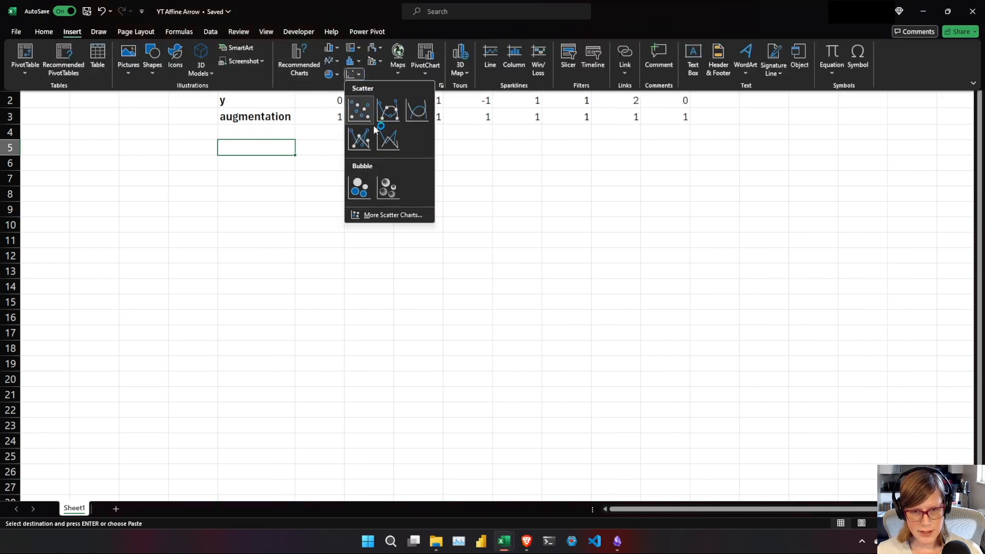
click(359, 133)
drag(451, 208, 374, 168)
drag(602, 361, 540, 400)
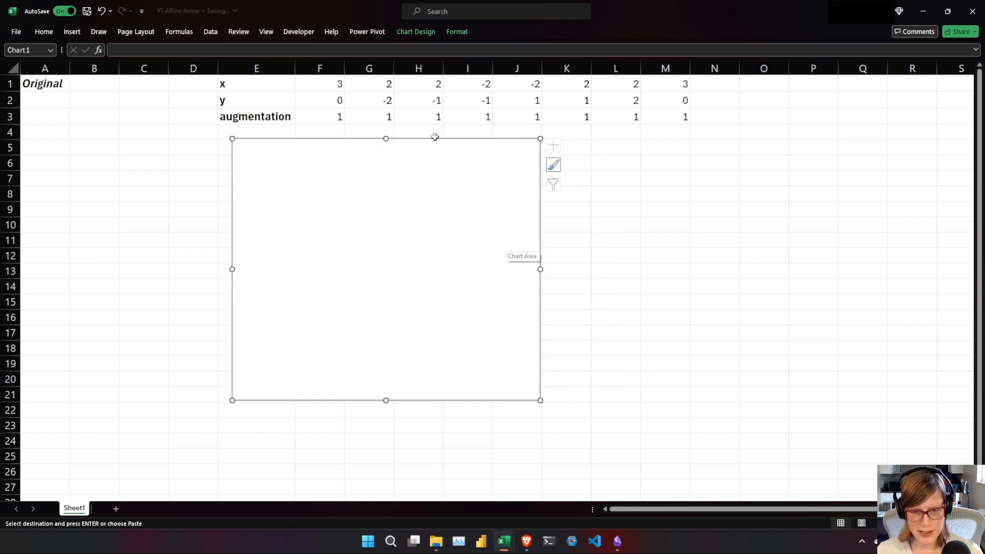
Add a chart series named from cell A1, with F1:M1 as X values and F2:M2 as Y values.
right_click(375, 224)
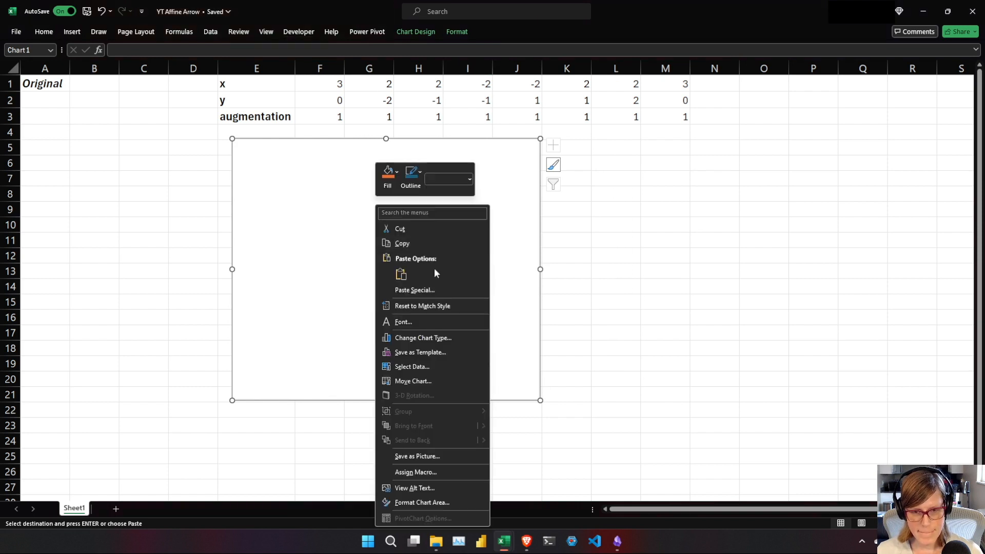
click(431, 368)
key(alt+a)
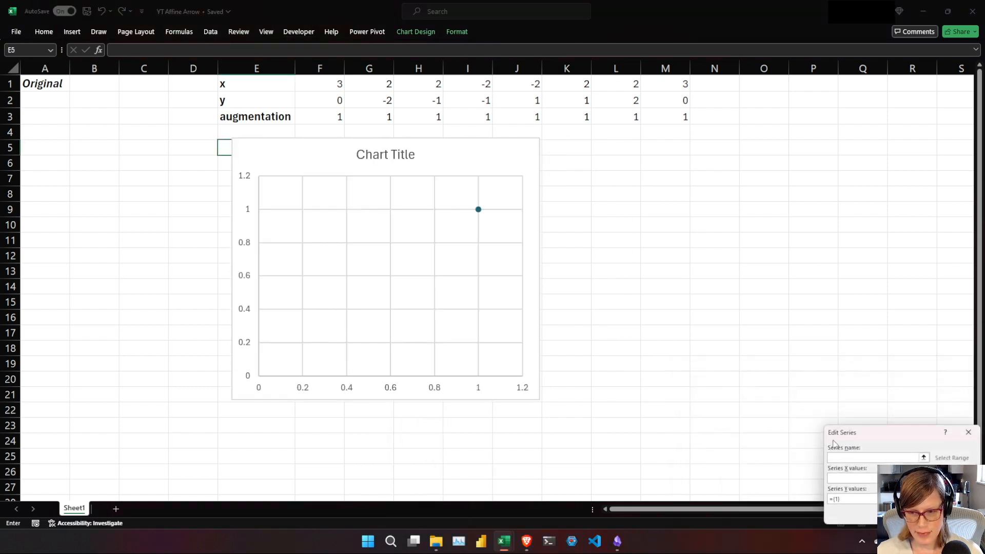
click(41, 83)
drag(891, 433, 513, 159)
click(503, 209)
drag(320, 83, 667, 84)
click(518, 229)
drag(348, 99, 682, 102)
click(553, 247)
key(Return)
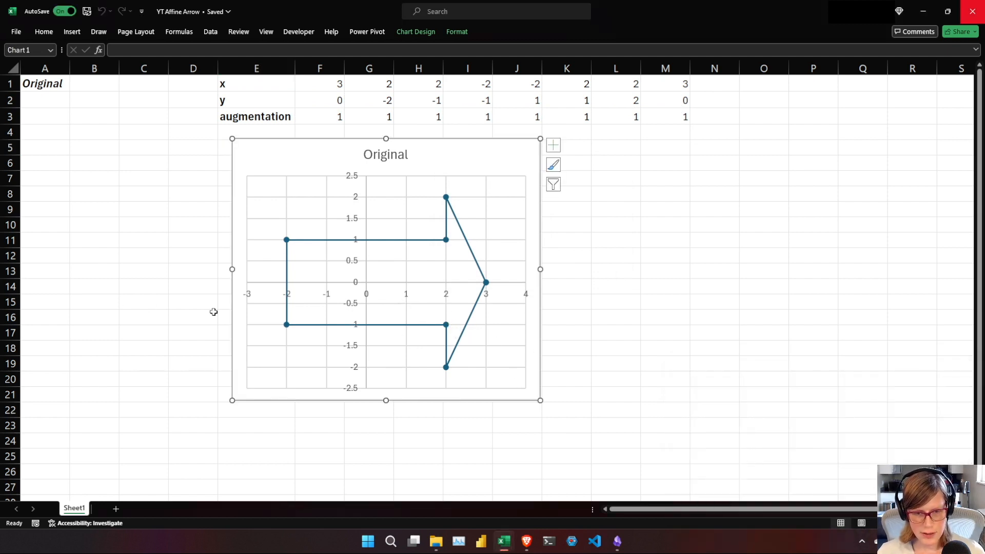
Set the chart's vertical axis bounds to a minimum of -5 and a maximum of 5.
click(366, 202)
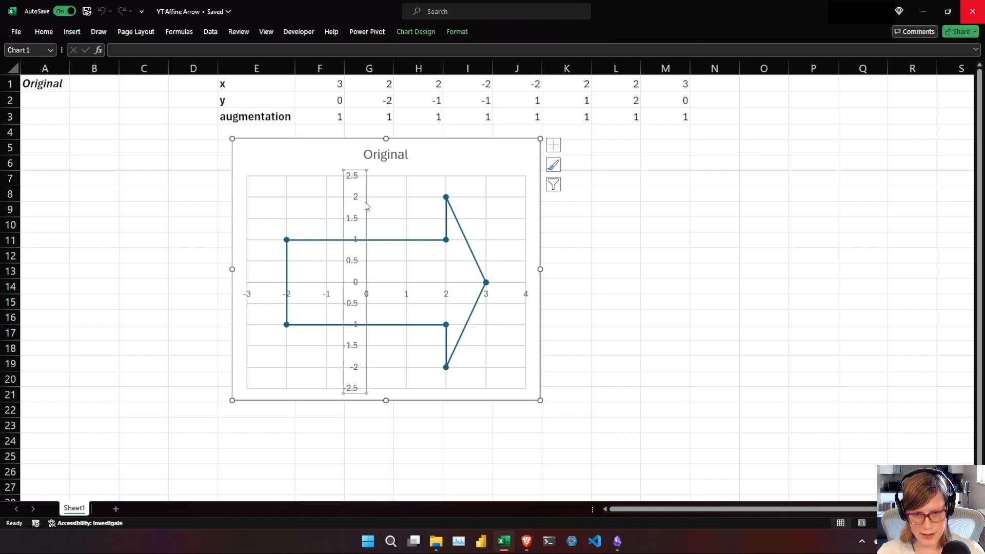
double_click(367, 206)
double_click(925, 156)
text(-5)
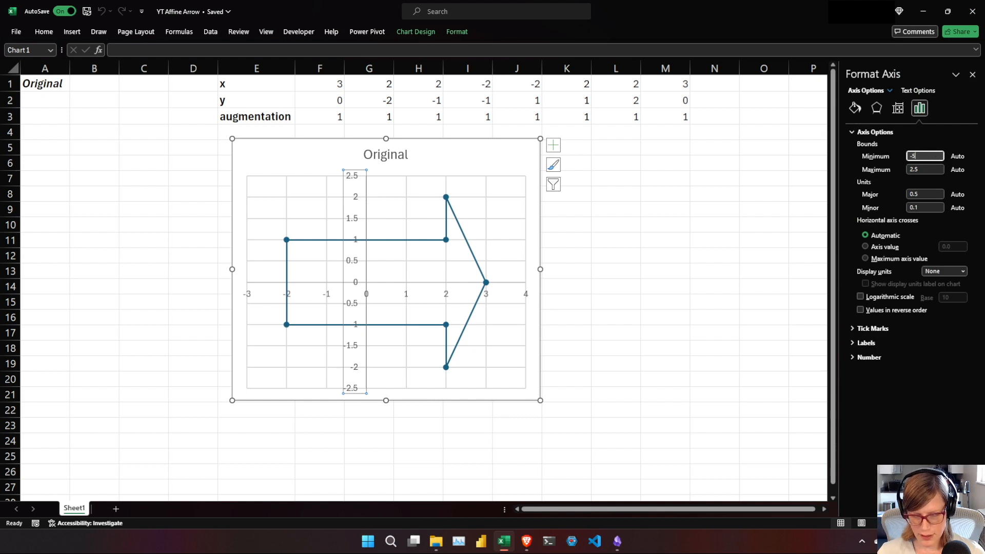
key(Tab)
text(5)
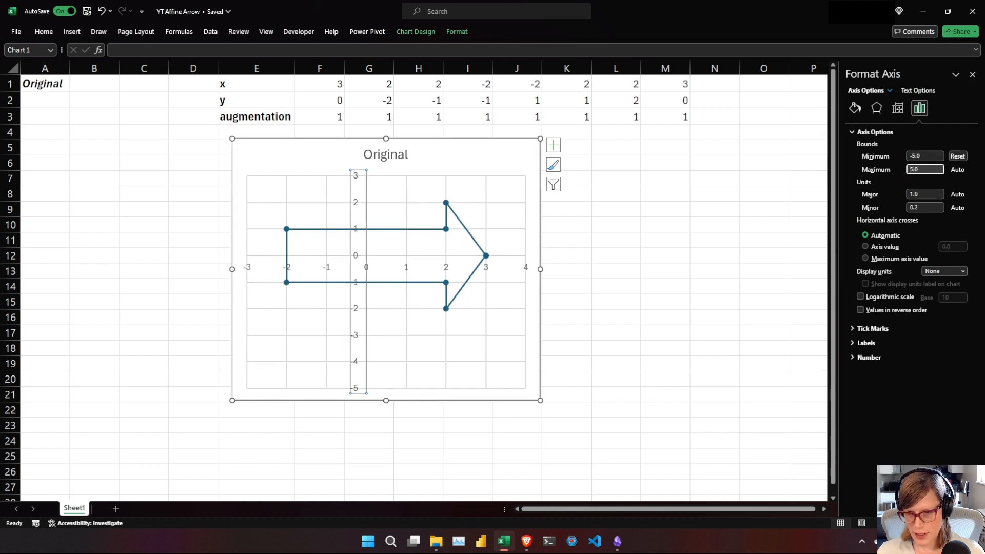
key(Tab)
Set the minimum bound of the chart's horizontal axis to -5.
click(284, 299)
double_click(909, 155)
text(-5)
key(Tab)
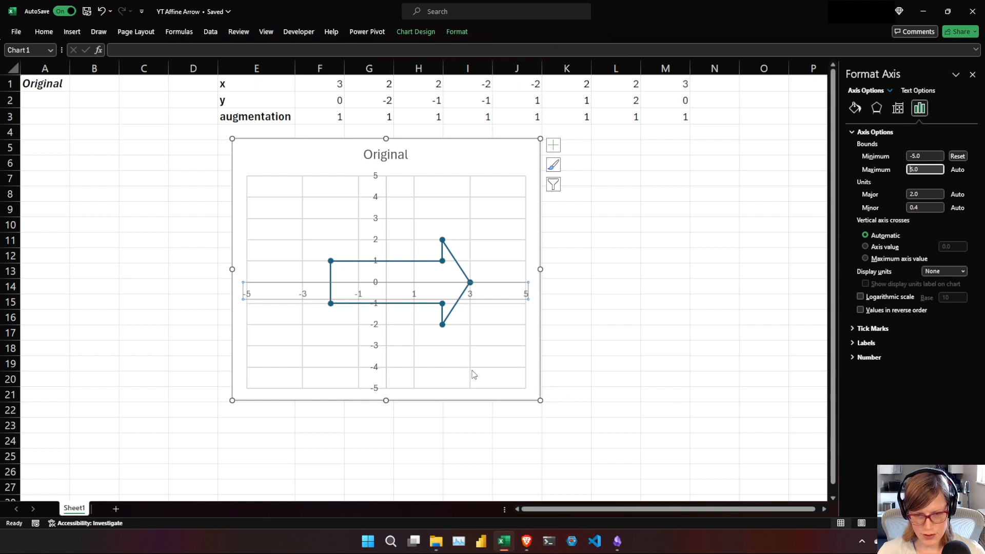
Delete the vertical and horizontal major gridlines from the Original chart.
click(470, 341)
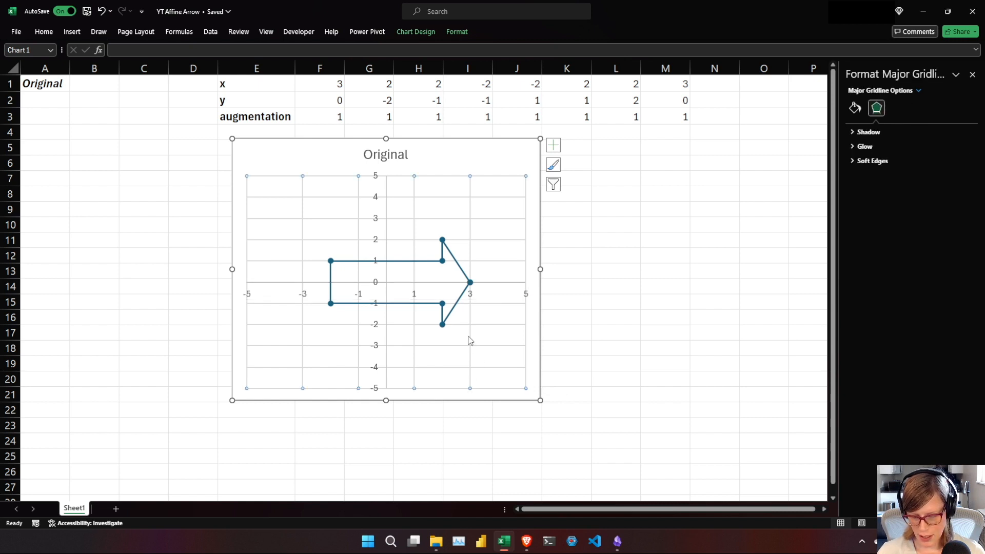
key(Delete)
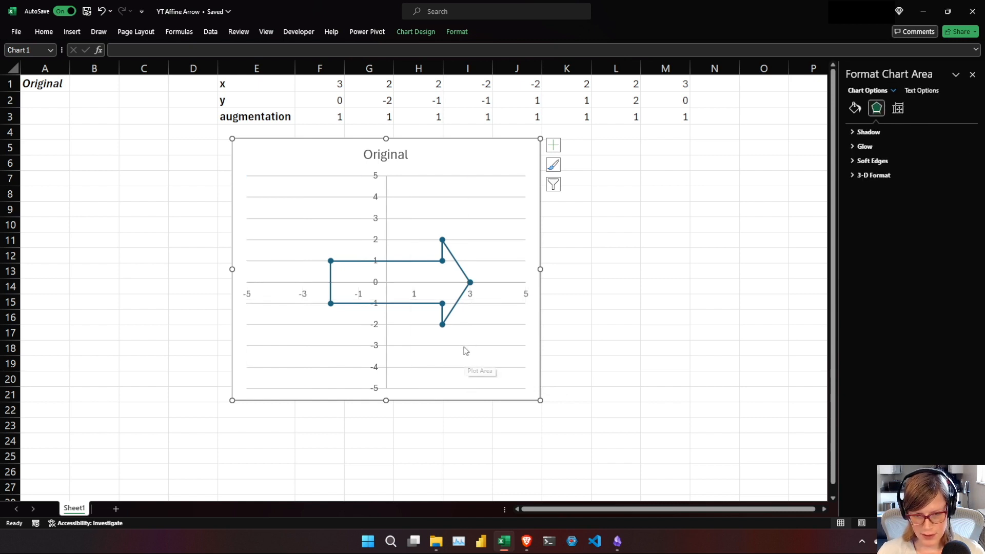
click(464, 345)
key(Delete)
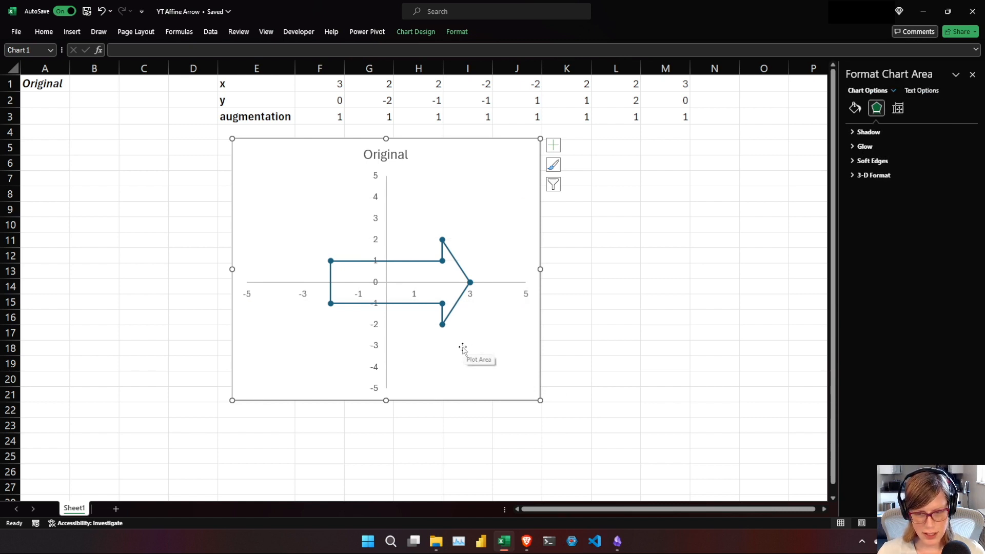
Read the Identity transform section in the notes, and add a bold Identity heading in cell A23 of the YT Affine Arrow workbook.
key(alt+Tab)
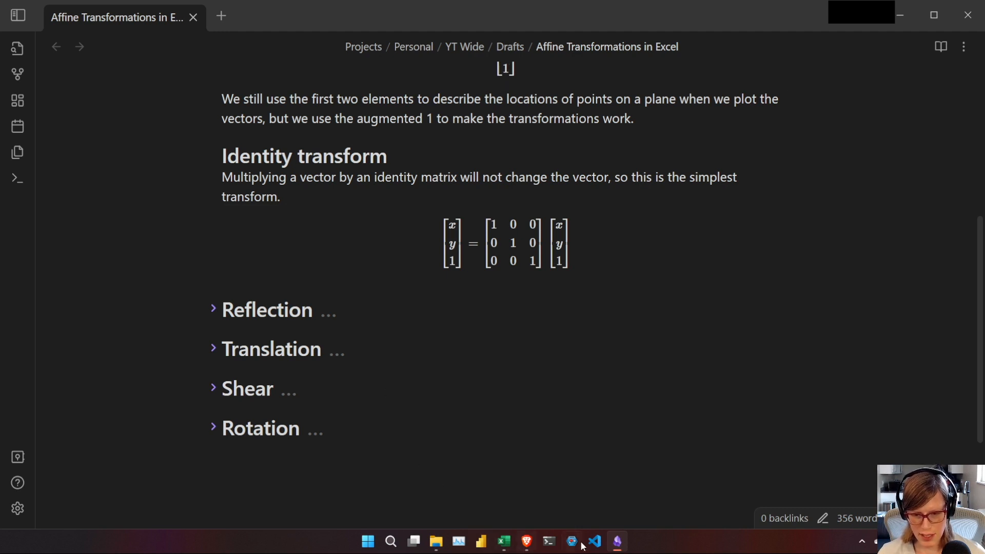
click(504, 541)
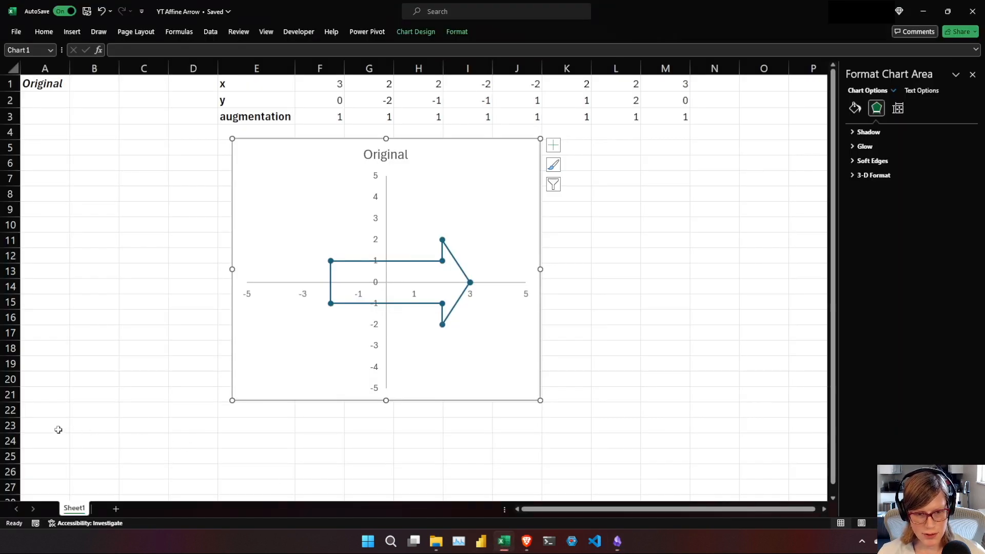
click(36, 428)
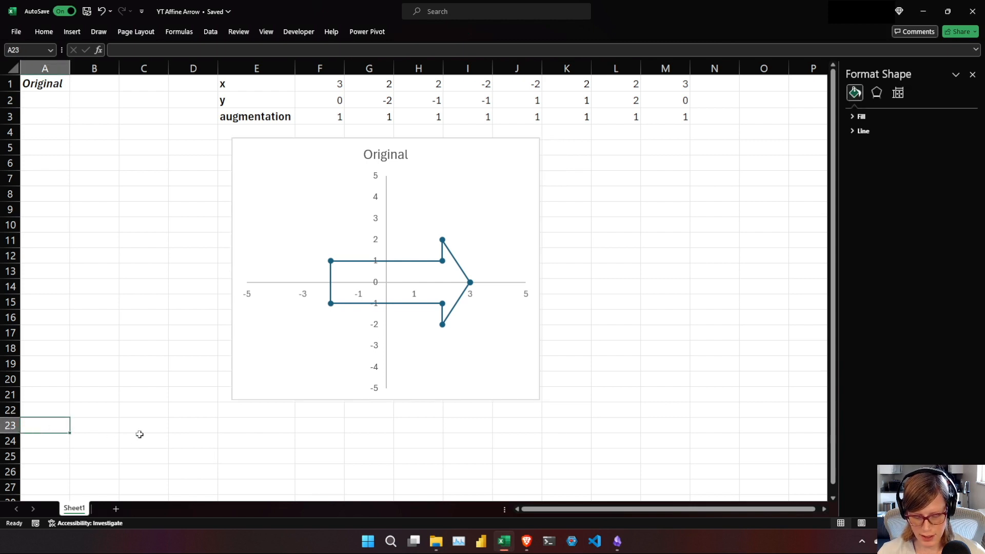
text(Identity)
key(Return)
click(52, 423)
key(ctrl+b)
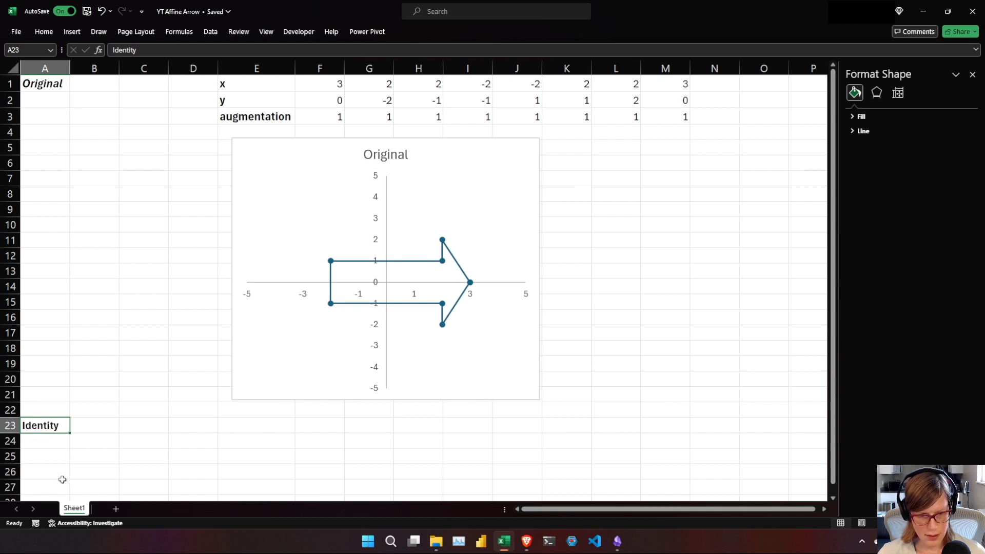
Enter the 3×3 identity matrix in A24:C26, with rows 1 0 0, 0 1 0 and 0 0 1.
click(54, 441)
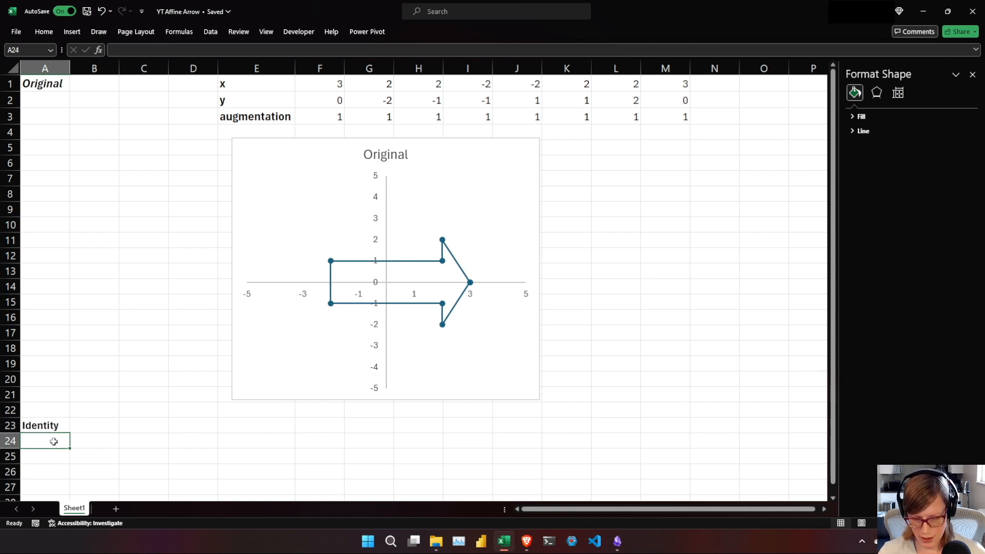
text(1)
key(Tab)
text(0)
key(Tab)
text(0)
key(Return)
text(0)
key(Tab)
text(1)
key(Tab)
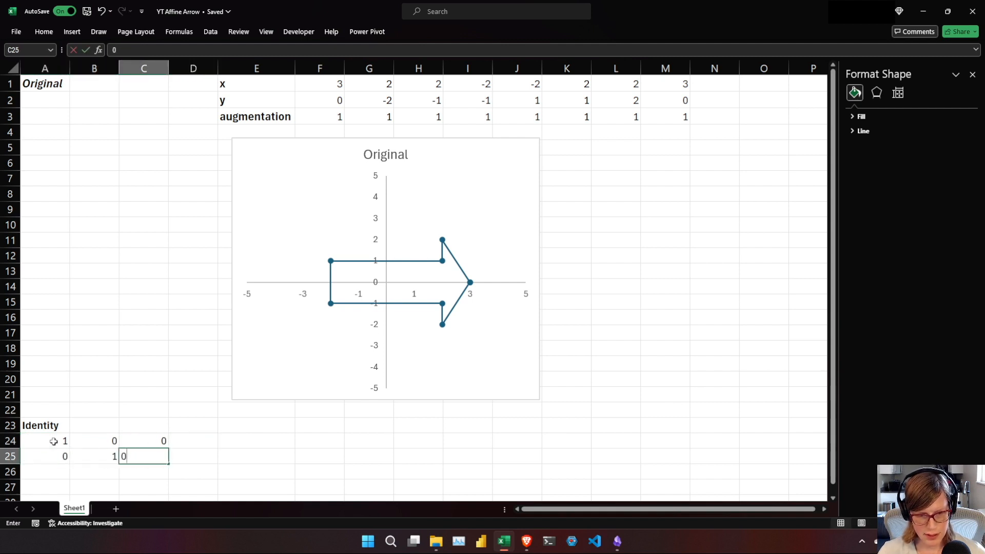
text(0)
key(Return)
text(0)
key(Tab)
text(0)
key(Tab)
text(1)
key(Return)
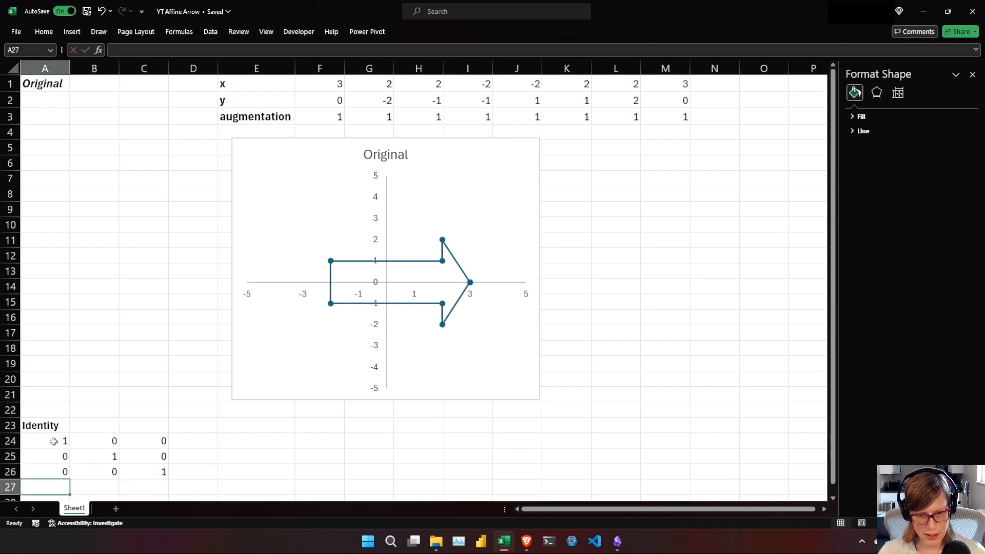
Copy the x, y and augmentation labels from E1:E3 to E24:E26, and select cell F24.
click(249, 438)
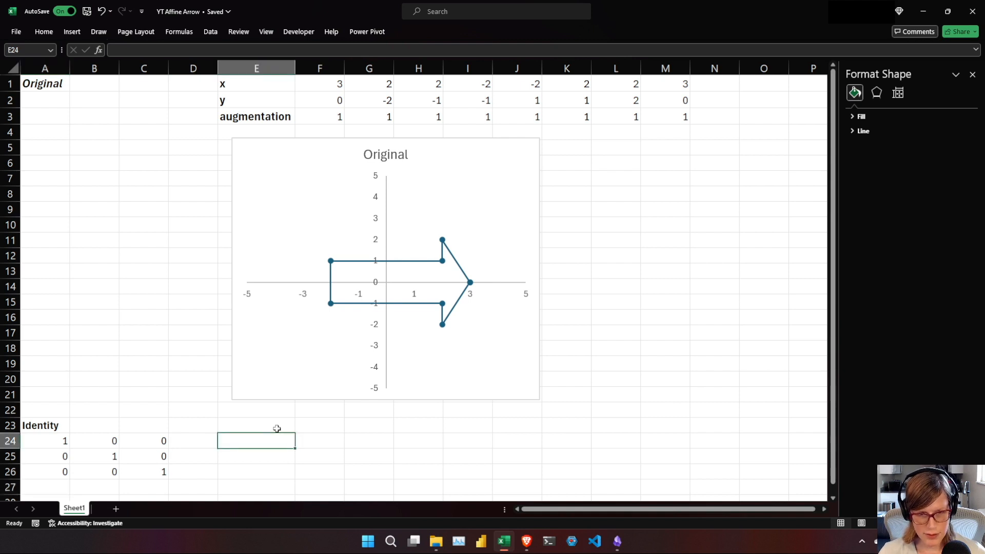
drag(238, 83, 236, 115)
key(ctrl+c)
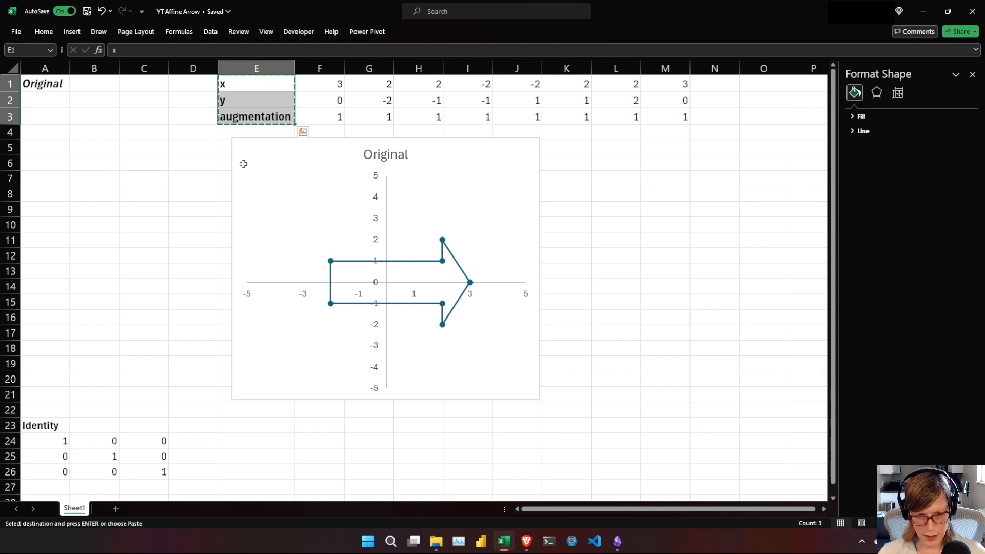
click(250, 440)
key(ctrl+v)
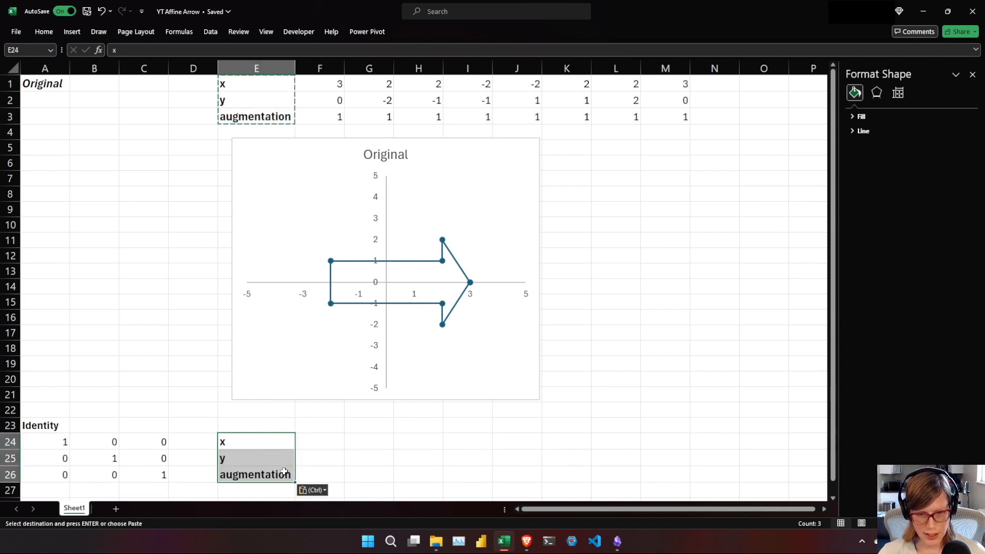
key(Escape)
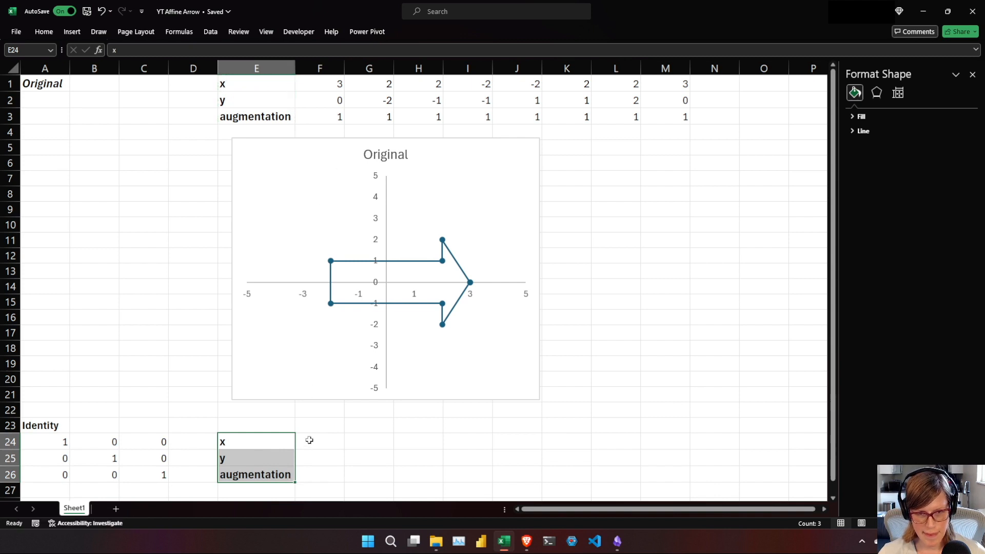
click(304, 448)
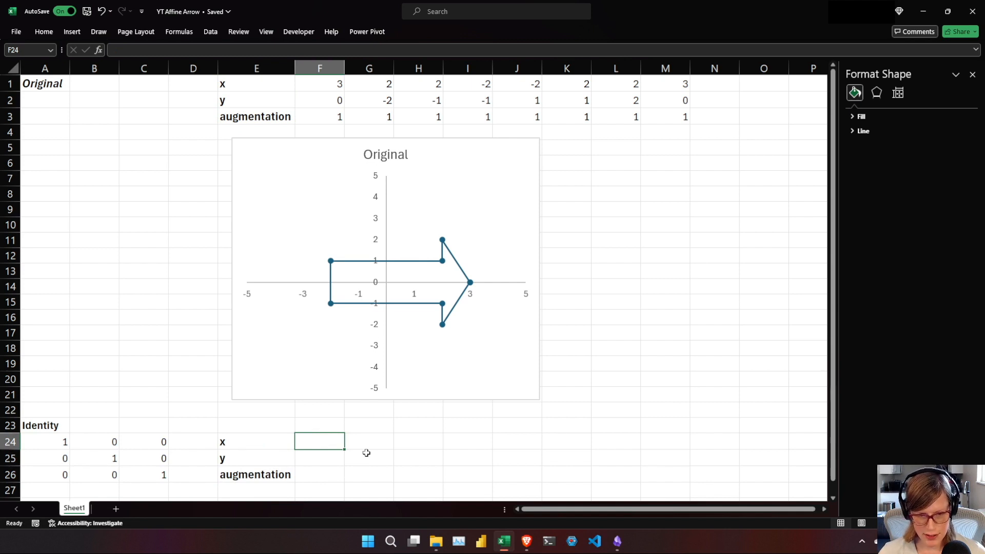
Enter the formula =MMULT($A$24:$C$26,F1:F3) in F24 to multiply the first original point by the identity matrix.
scroll(366, 452, down, 6)
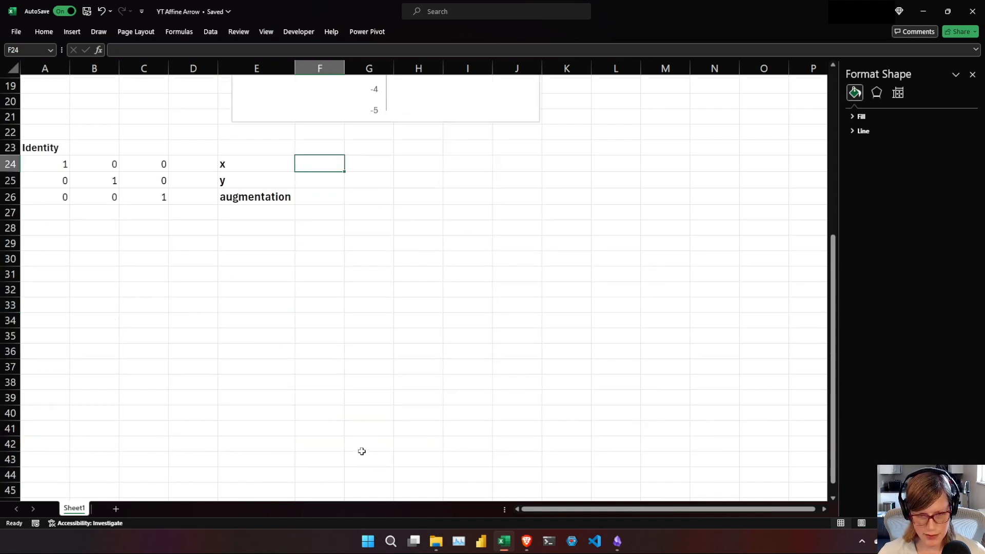
text(=MM)
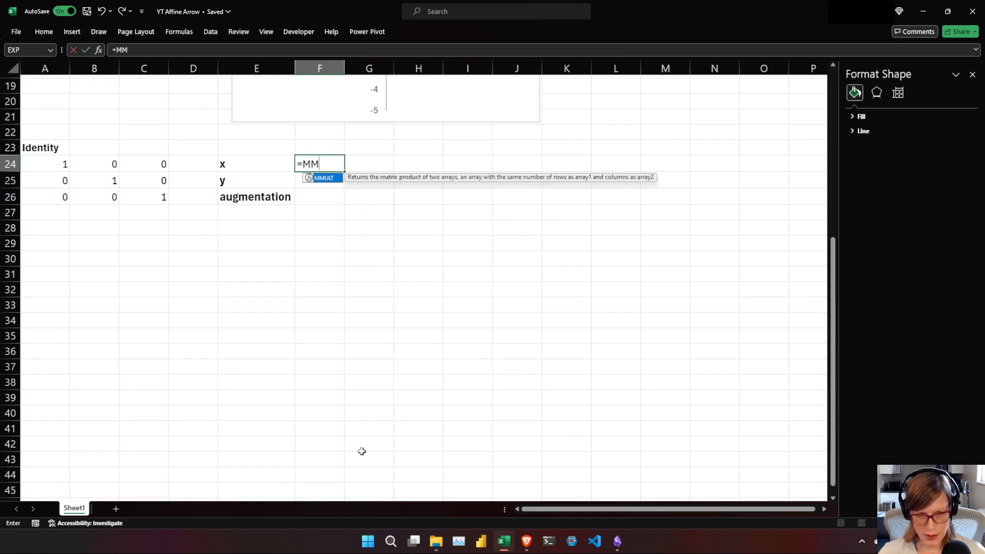
key(Tab)
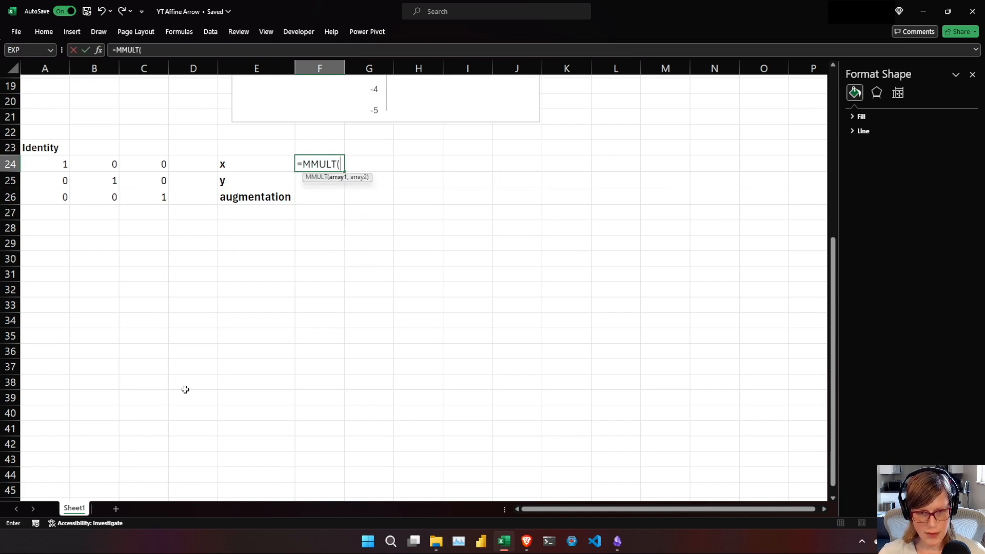
drag(53, 170, 144, 201)
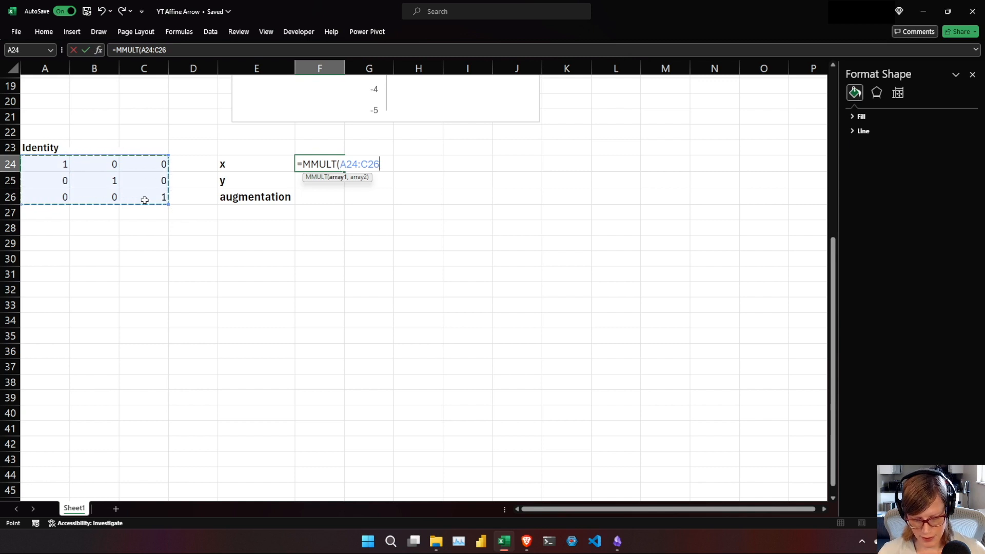
key(F4)
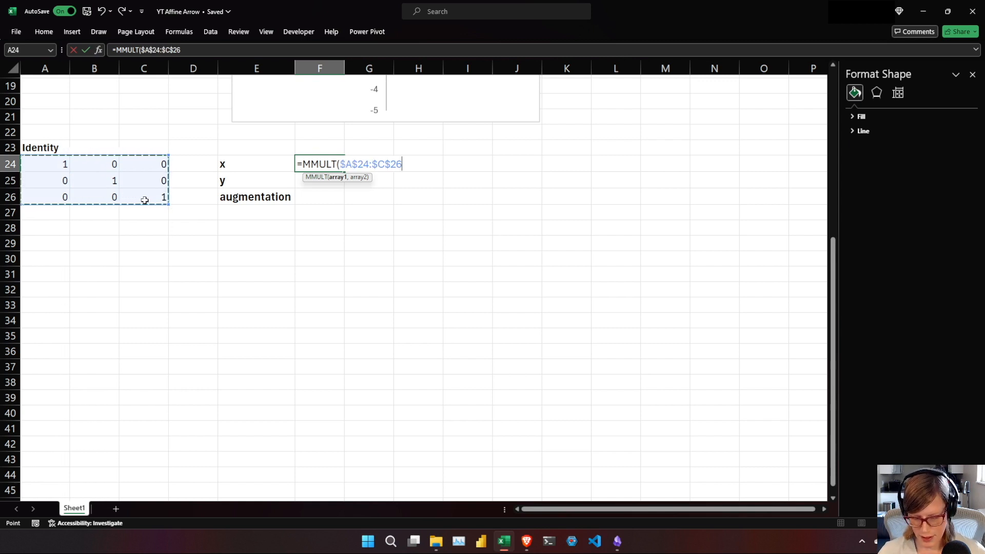
text(,)
drag(834, 468, 818, 281)
click(336, 88)
drag(336, 97, 333, 114)
text())
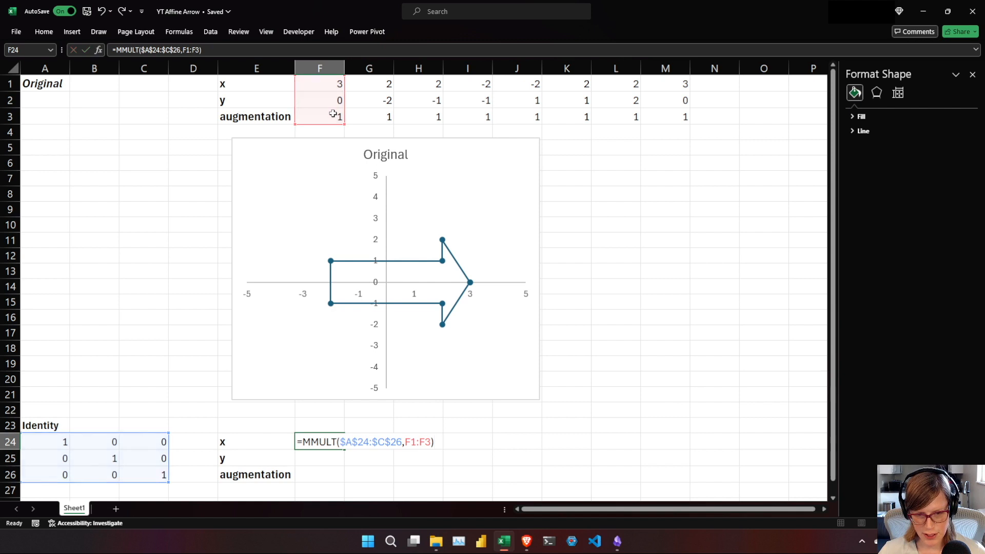
key(Return)
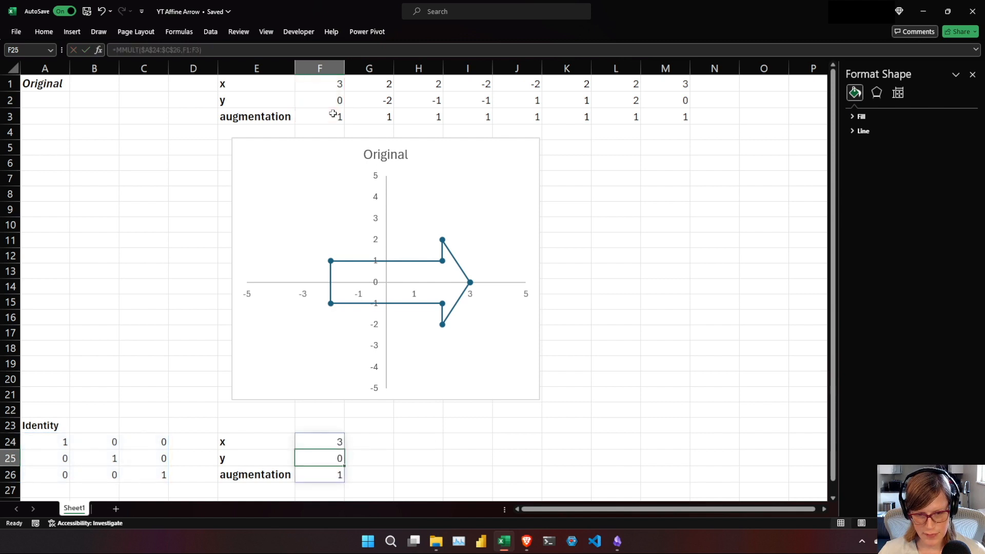
Fill the F24 formula across to M24 and check the references in the copied formulas.
click(329, 442)
drag(345, 450, 686, 457)
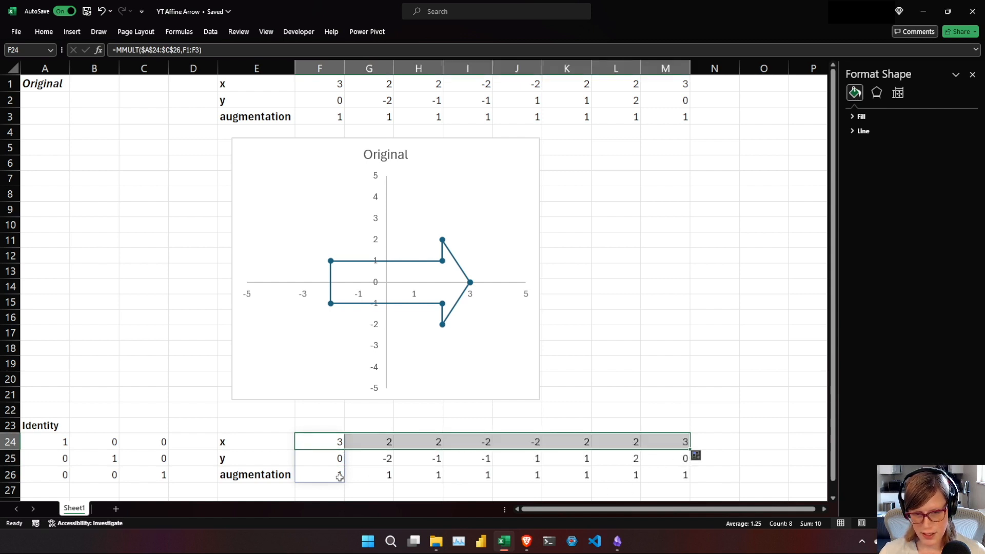
click(392, 444)
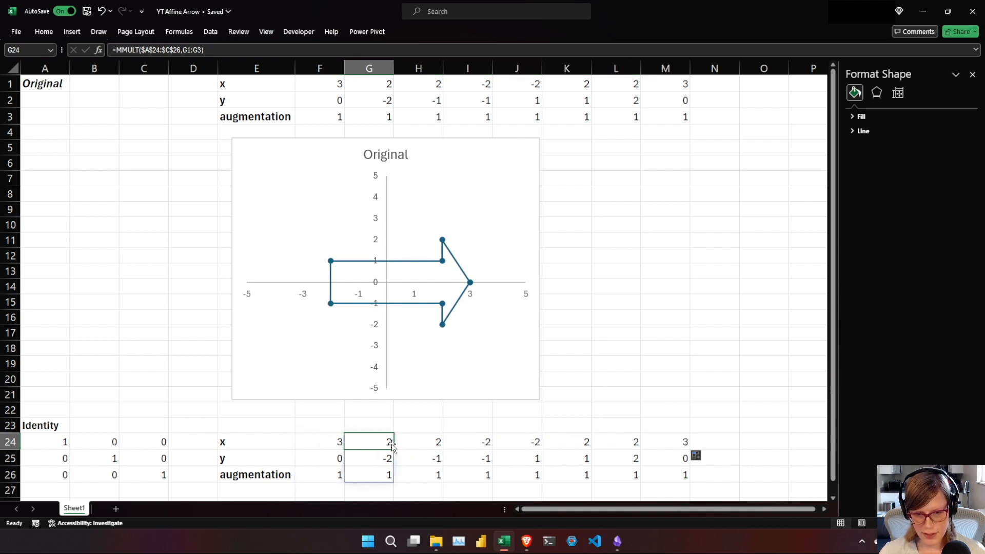
click(490, 443)
click(537, 444)
click(585, 443)
click(615, 442)
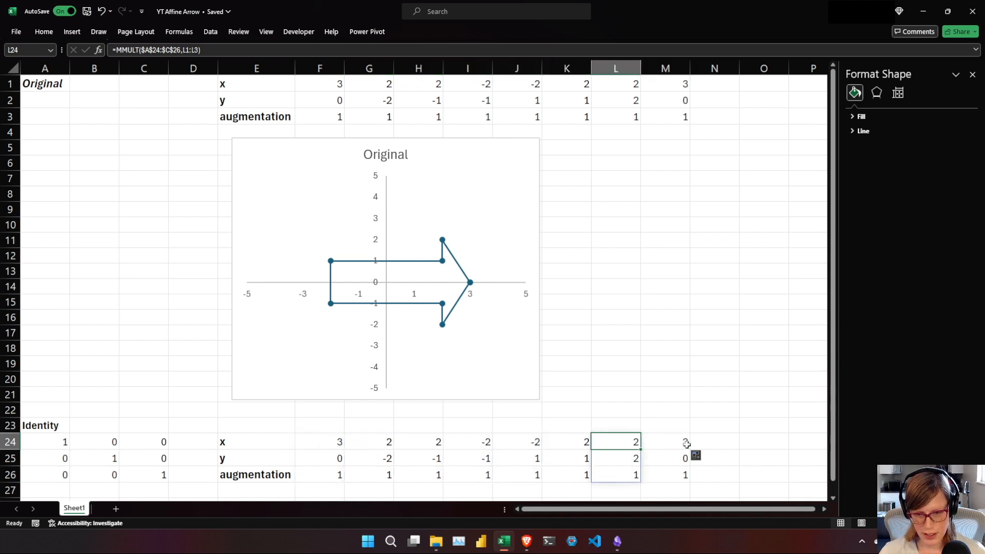
click(686, 445)
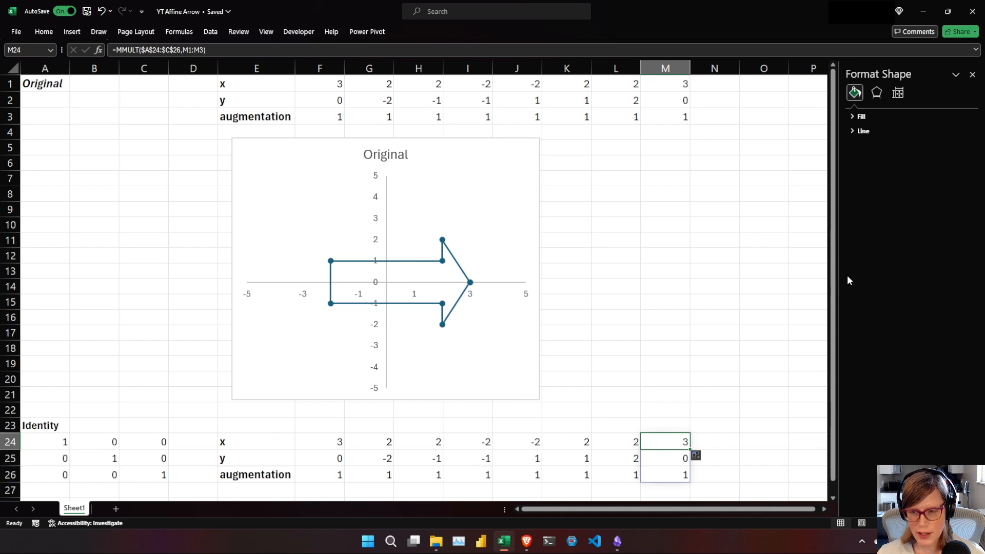
Insert an empty scatter chart with straight lines and markers, starting from blank cell E28 below the Identity results.
drag(834, 257, 833, 358)
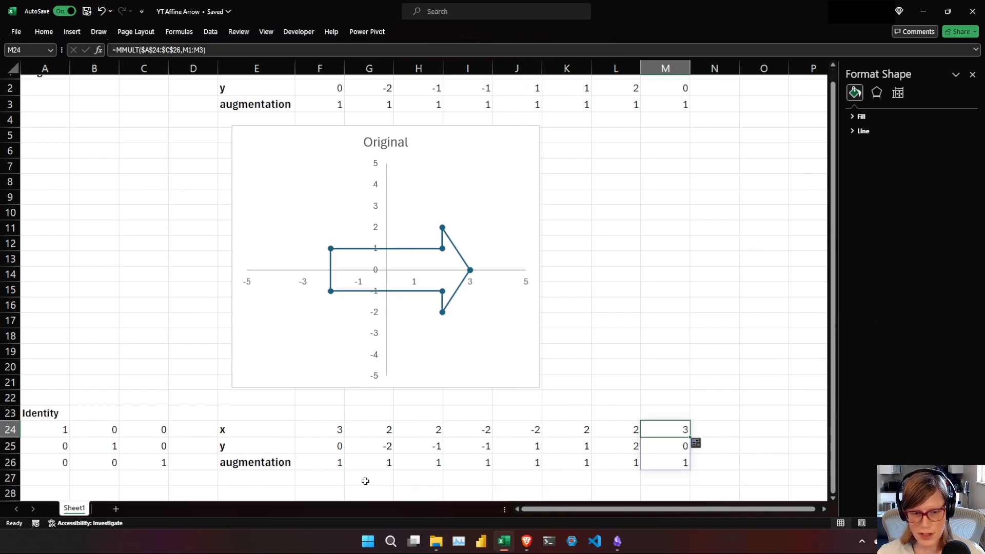
click(255, 480)
key(Down)
key(Down)
key(Down)
key(Down)
key(Down)
key(Down)
key(Down)
key(Down)
key(Down)
key(Down)
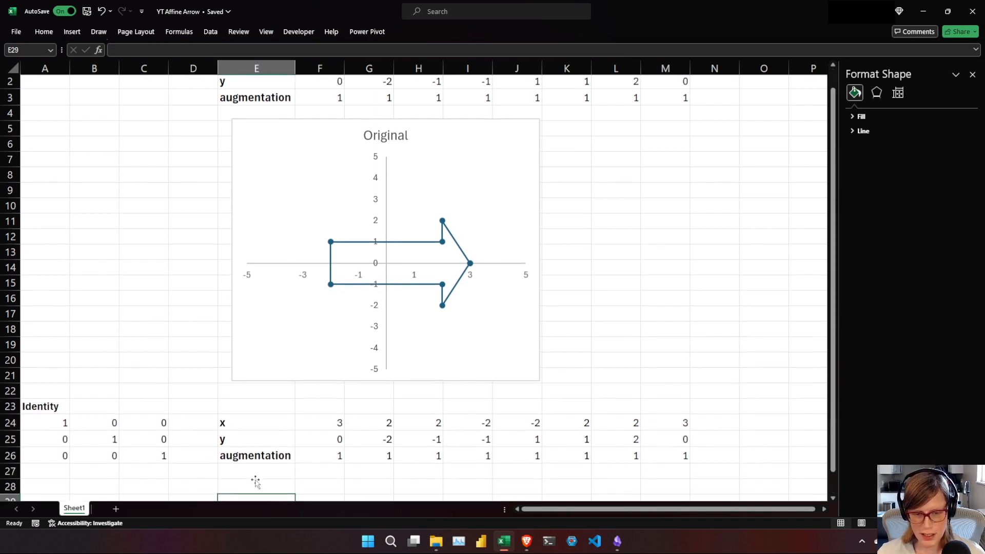
key(Up)
key(Up)
key(Up)
key(Up)
key(Up)
key(Up)
key(Up)
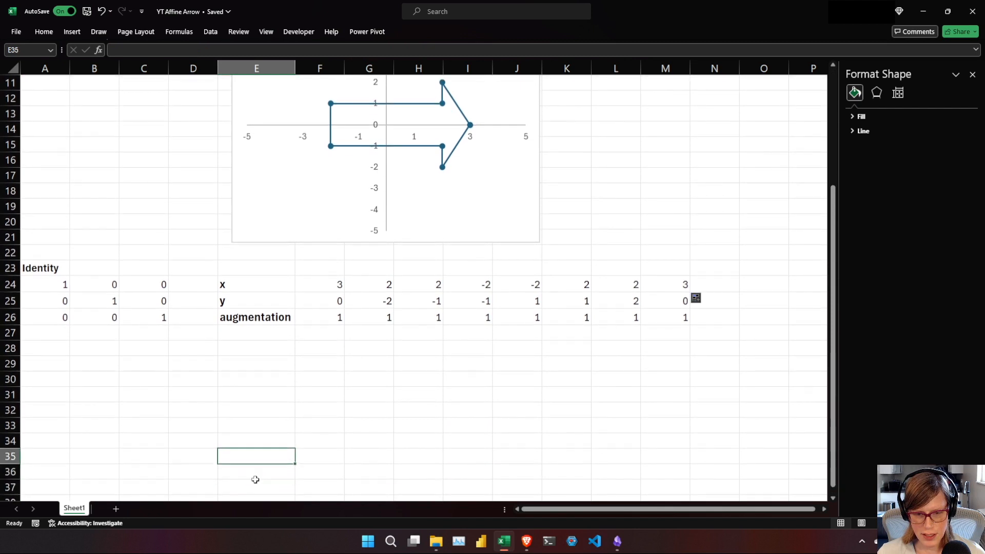
key(Down)
key(Down)
key(Down)
key(Down)
key(Down)
key(Down)
key(Down)
key(Down)
key(Down)
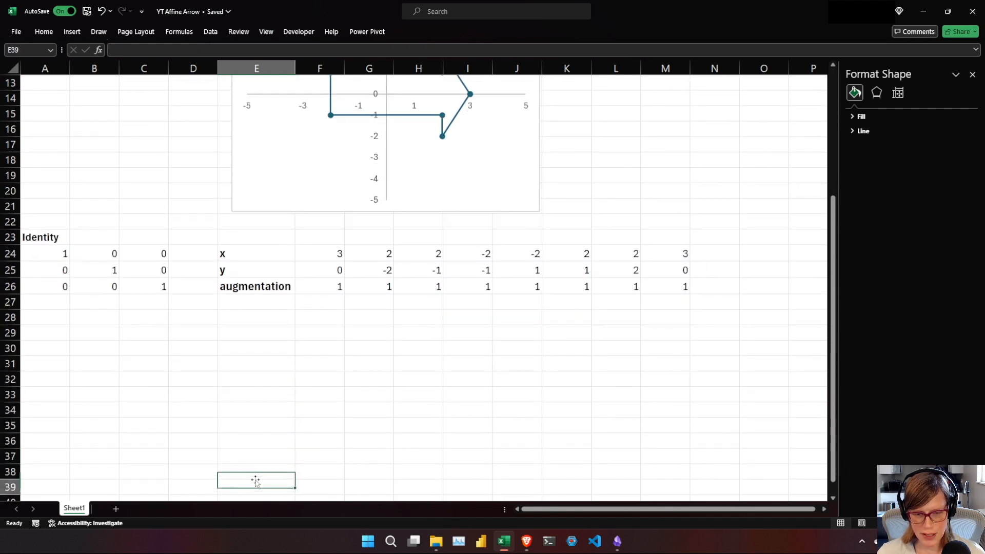
key(Up)
key(Up)
key(Up)
key(Up)
key(Up)
key(Up)
key(Up)
key(Up)
key(Up)
key(Up)
key(Up)
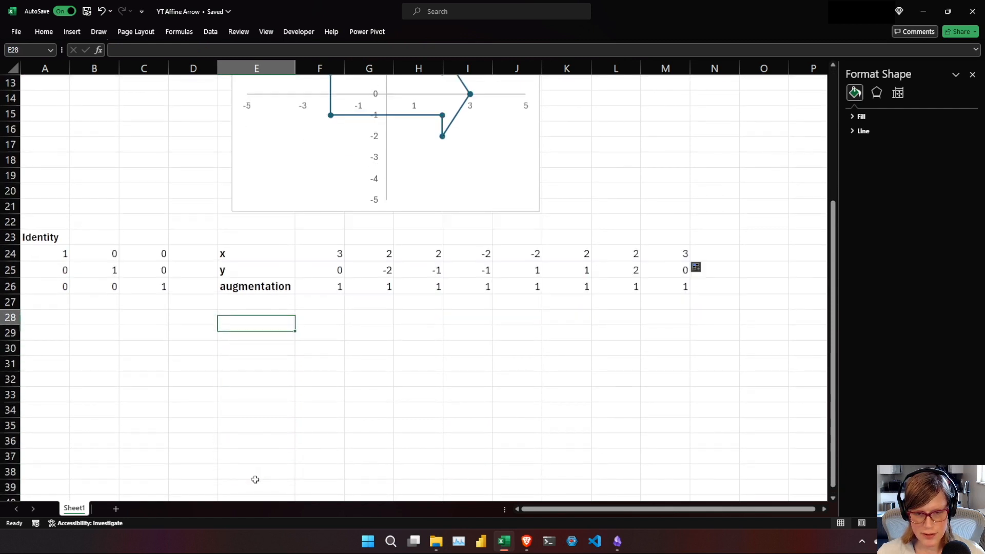
click(73, 32)
click(355, 75)
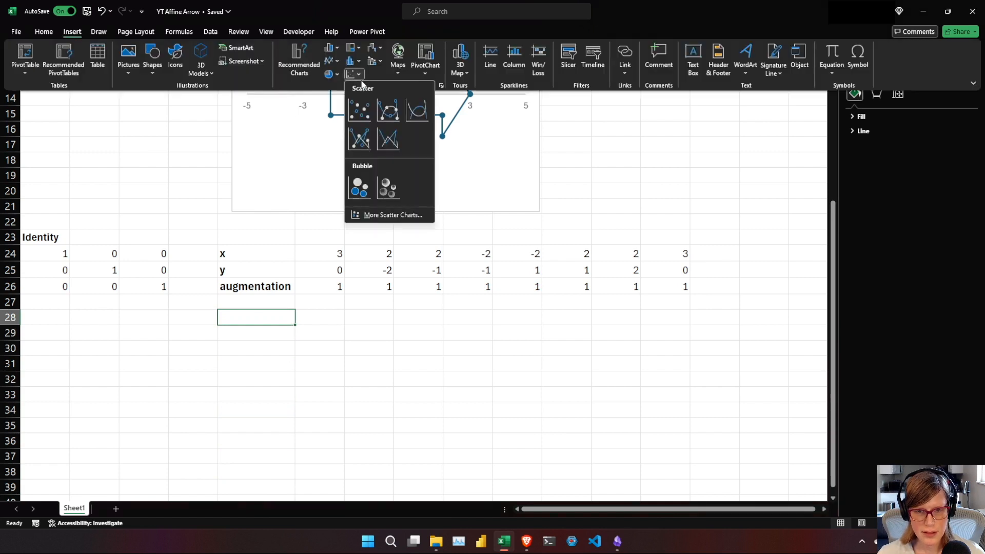
click(360, 136)
Position and resize the empty chart below the Identity results so it covers about E28 to J43.
drag(588, 426, 535, 425)
drag(442, 419, 460, 420)
drag(554, 427, 542, 429)
drag(834, 363, 841, 437)
click(622, 415)
key(Down)
key(Down)
key(Down)
key(Down)
key(Down)
key(Down)
key(Down)
key(Down)
key(Down)
key(Down)
key(Down)
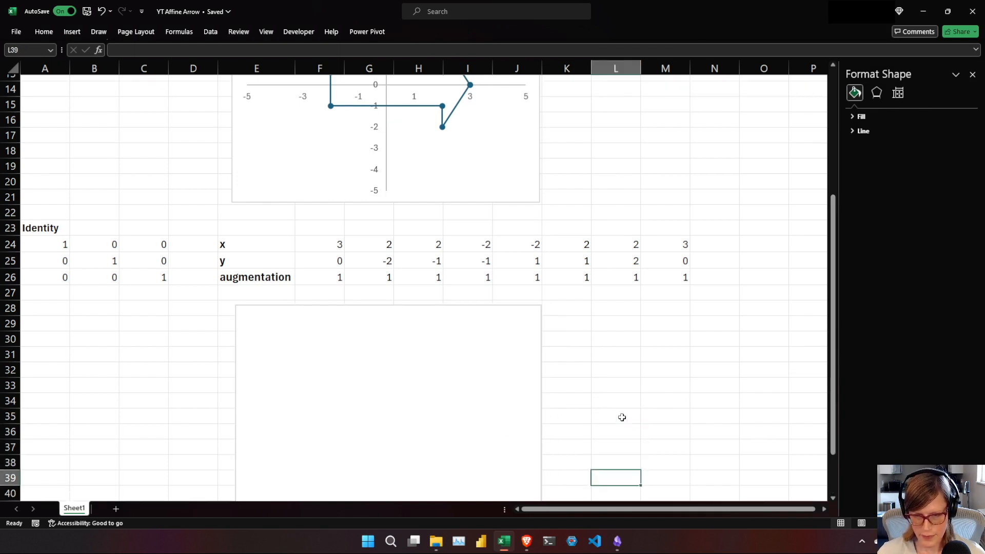
click(509, 267)
drag(540, 318, 533, 317)
drag(384, 429, 384, 443)
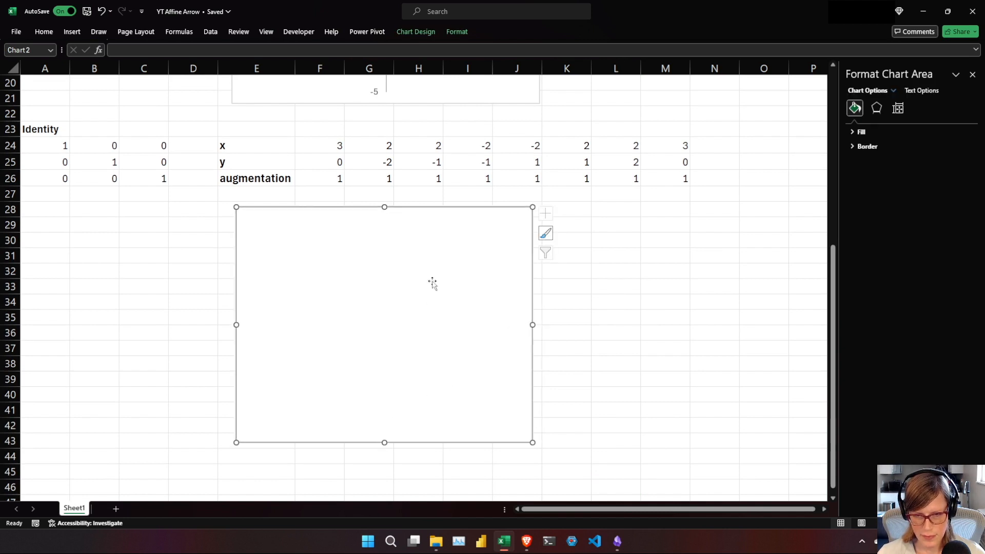
Add a data series to the chart, named from A23, with X values F24:M24 and Y values F25:M25.
right_click(353, 271)
click(399, 355)
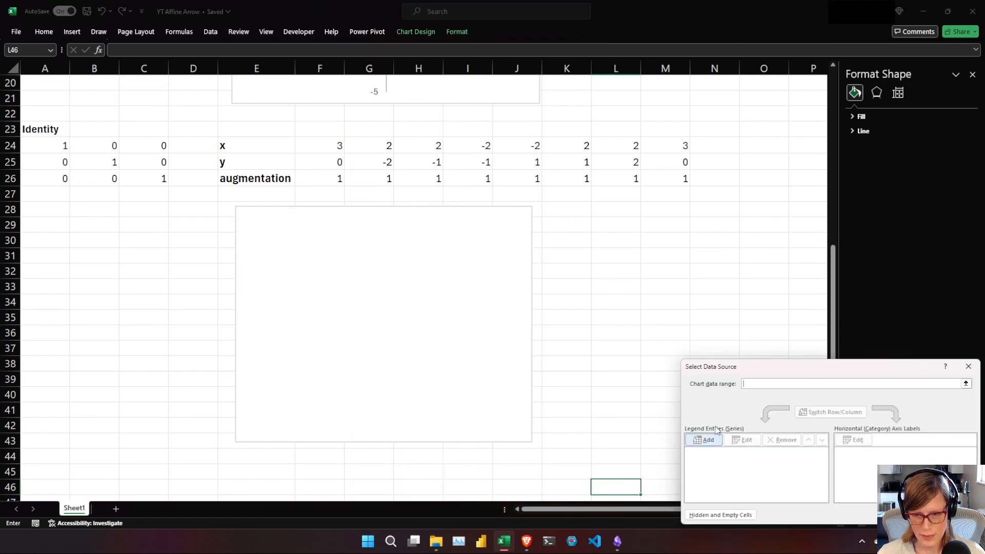
click(334, 296)
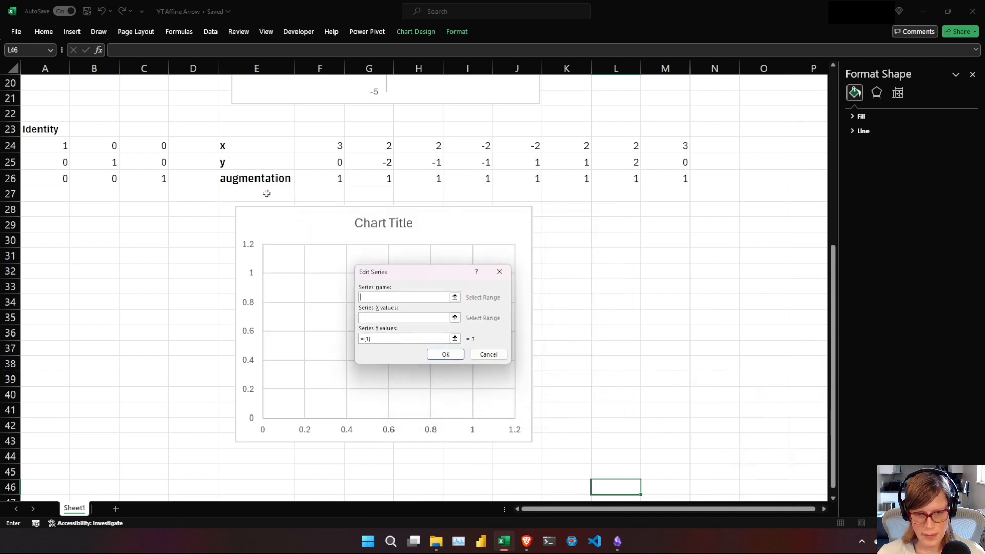
click(47, 131)
click(436, 317)
drag(313, 146, 667, 147)
click(411, 338)
drag(336, 163, 687, 164)
click(444, 354)
click(536, 369)
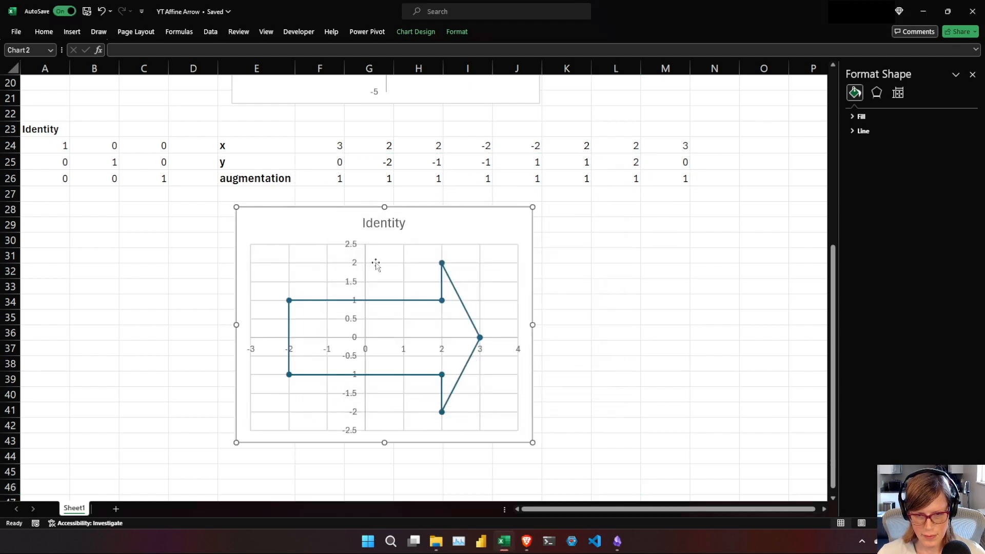
Set the Identity chart's vertical axis bounds to a minimum of -5 and a maximum of 5.
click(361, 266)
click(920, 108)
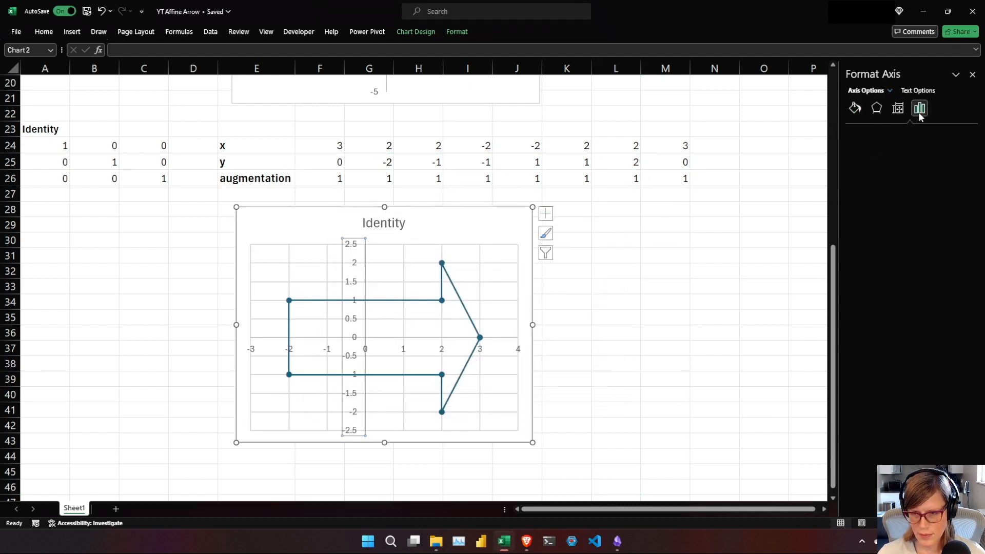
drag(921, 156, 897, 152)
text(-5)
key(Tab)
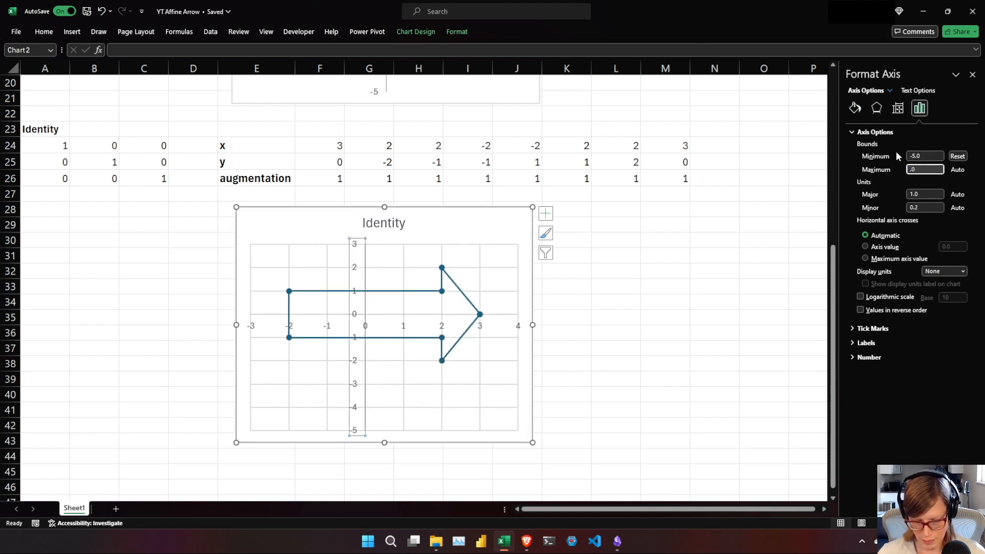
text(5)
key(Tab)
Set the Identity chart's horizontal axis bounds to a minimum of -5 and a maximum of 5.
click(273, 349)
click(276, 339)
click(275, 343)
click(276, 338)
click(915, 110)
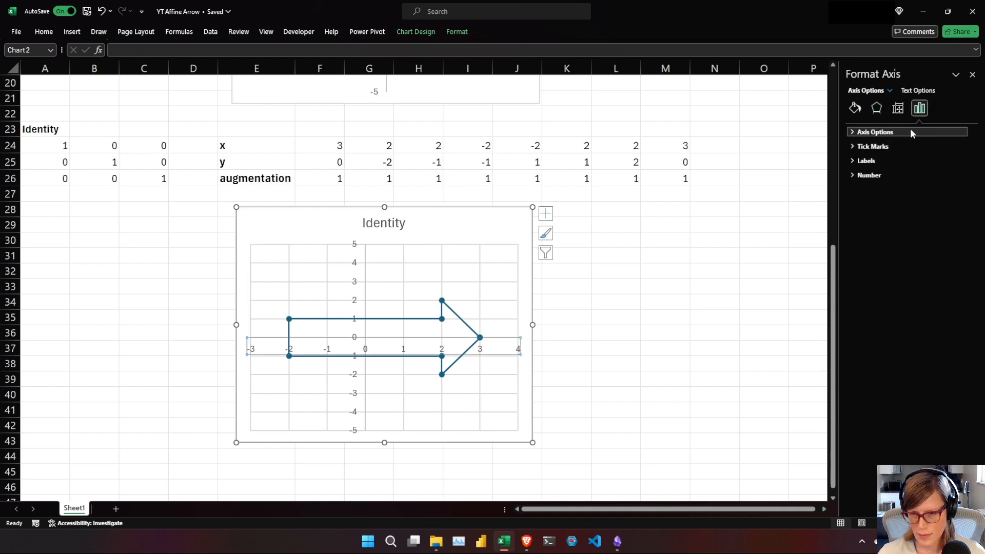
click(912, 132)
click(918, 156)
text(-5)
click(937, 174)
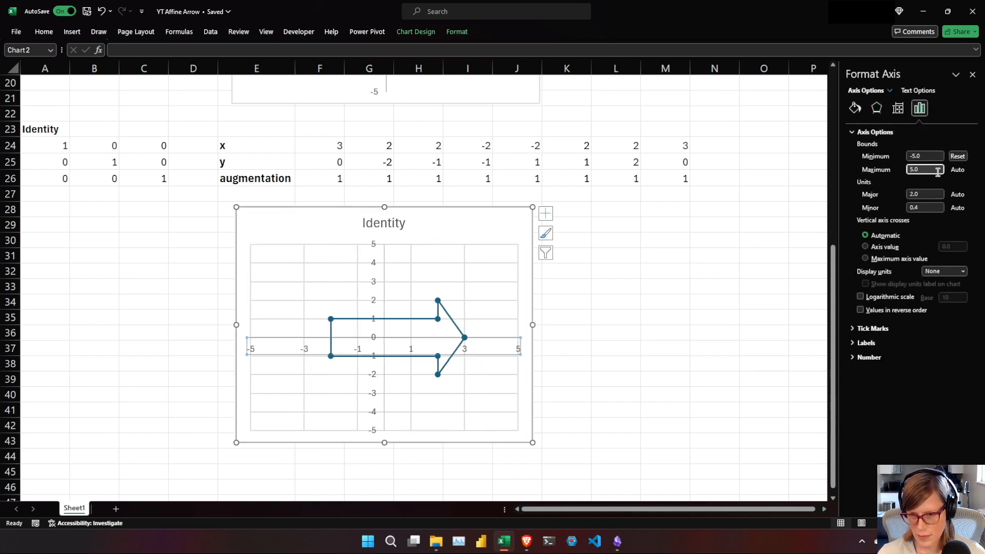
text(5)
key(Tab)
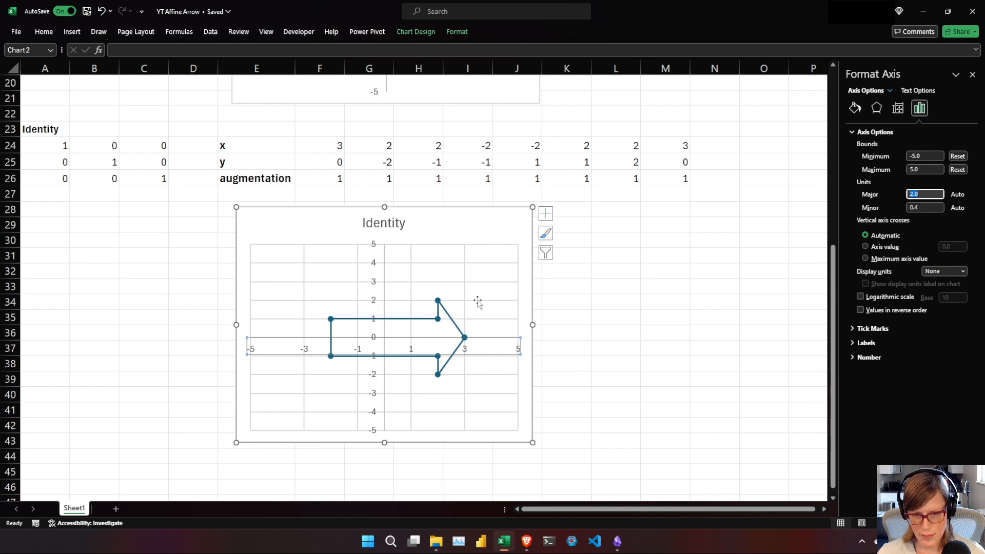
Delete the horizontal and vertical major gridlines from the Identity chart.
click(477, 282)
key(Delete)
click(465, 281)
key(Delete)
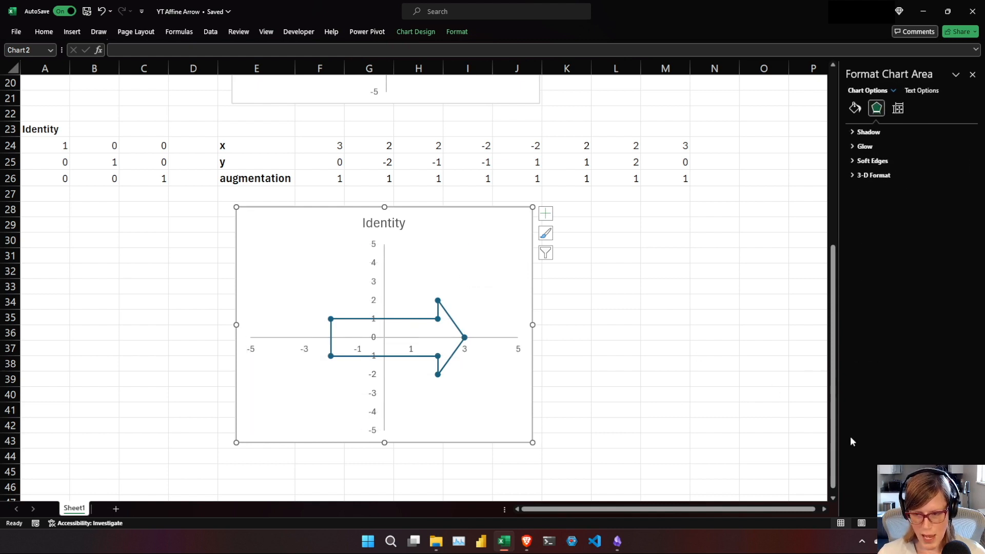
Switch to the Affine Transformations in Excel notes and expand the Reflection section to read its matrix.
mouse_move(833, 429)
mouse_down()
mouse_move(852, 353)
mouse_move(848, 281)
mouse_move(835, 446)
mouse_up()
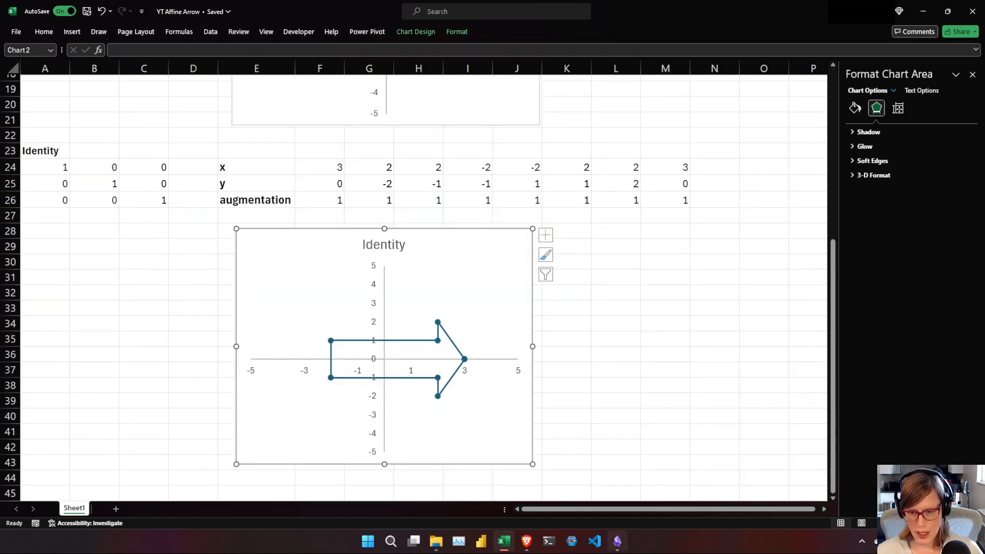
click(617, 543)
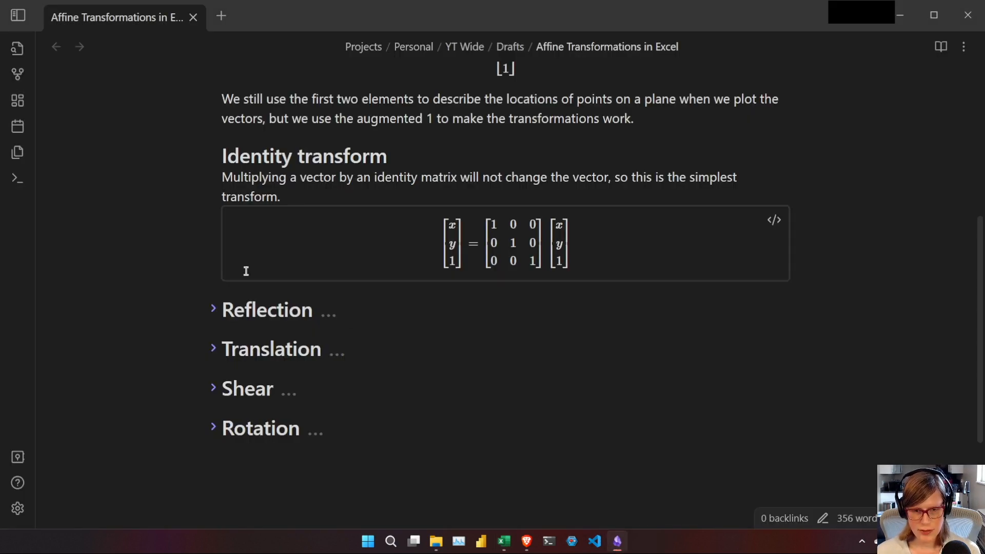
click(214, 309)
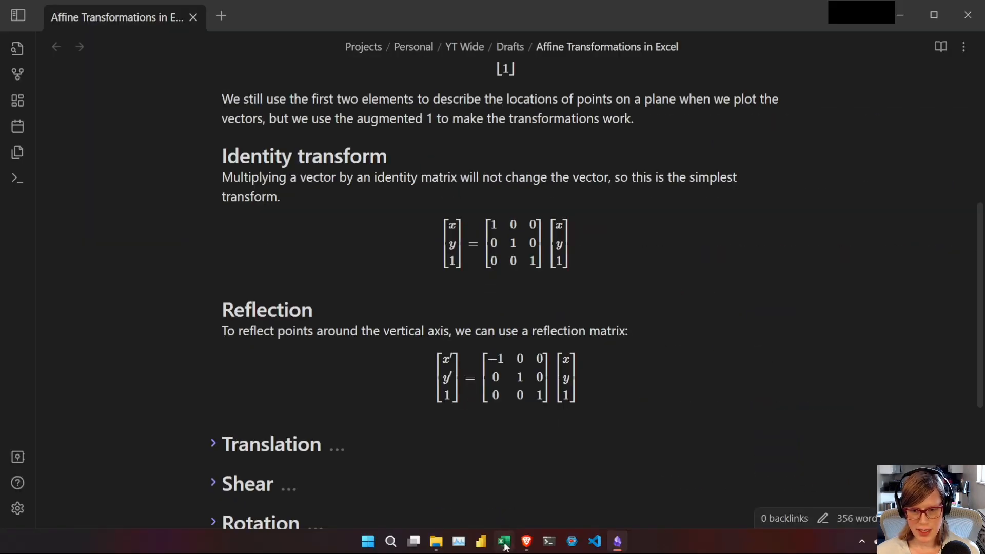
Switch back to the YT Affine Arrow workbook in Excel and add a bold Reflection heading in cell A45.
mouse_move(505, 546)
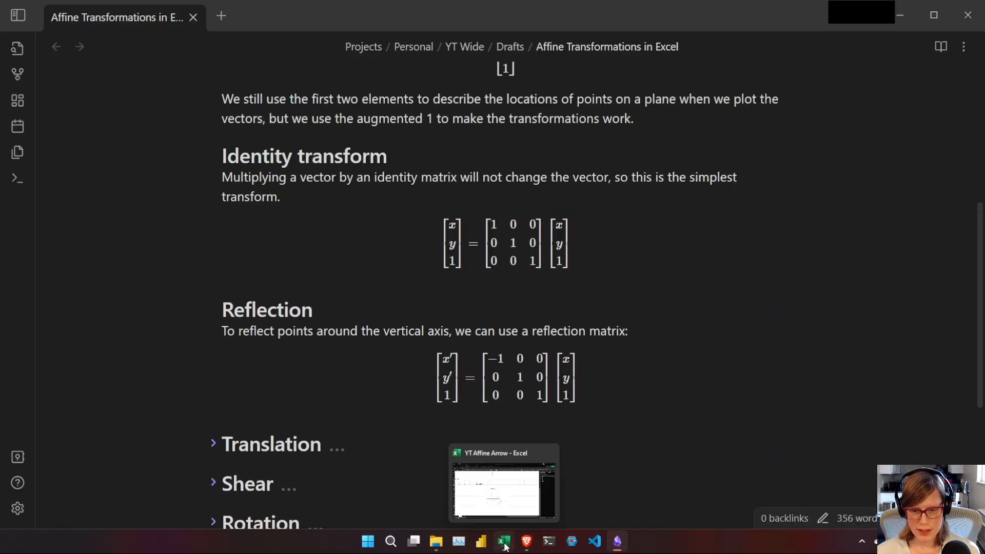
click(466, 478)
click(111, 479)
key(Left)
key(Down)
key(Down)
key(Down)
key(Down)
key(Down)
key(Down)
key(Down)
key(Down)
key(Down)
key(Down)
key(Down)
key(Down)
key(Down)
key(Down)
key(Down)
key(Down)
key(Down)
key(Down)
key(Down)
key(Up)
key(Up)
key(Up)
key(Up)
key(Up)
key(Up)
key(Up)
key(Up)
key(Up)
key(Up)
key(Up)
key(Up)
key(Up)
key(Up)
key(Up)
key(Up)
key(Up)
key(Up)
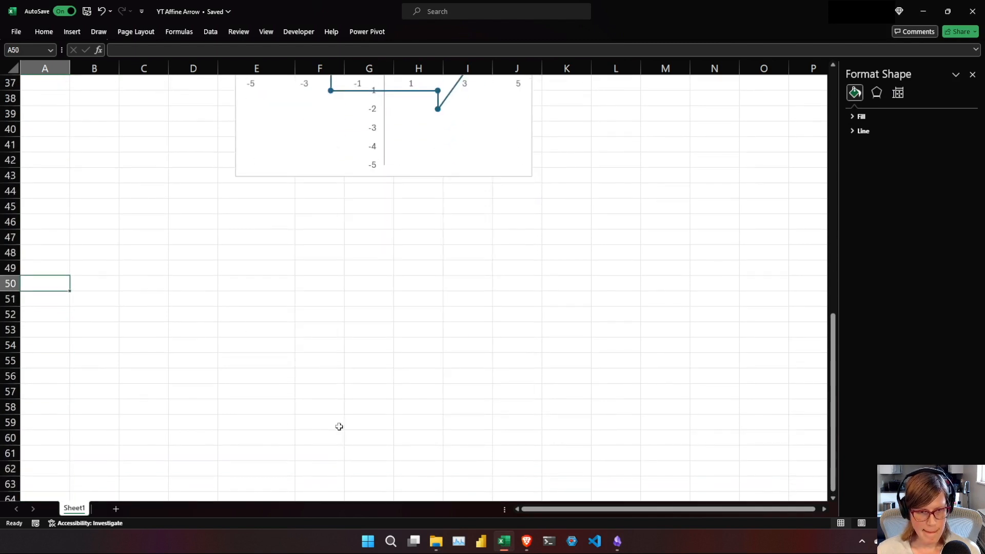
text(Reflection)
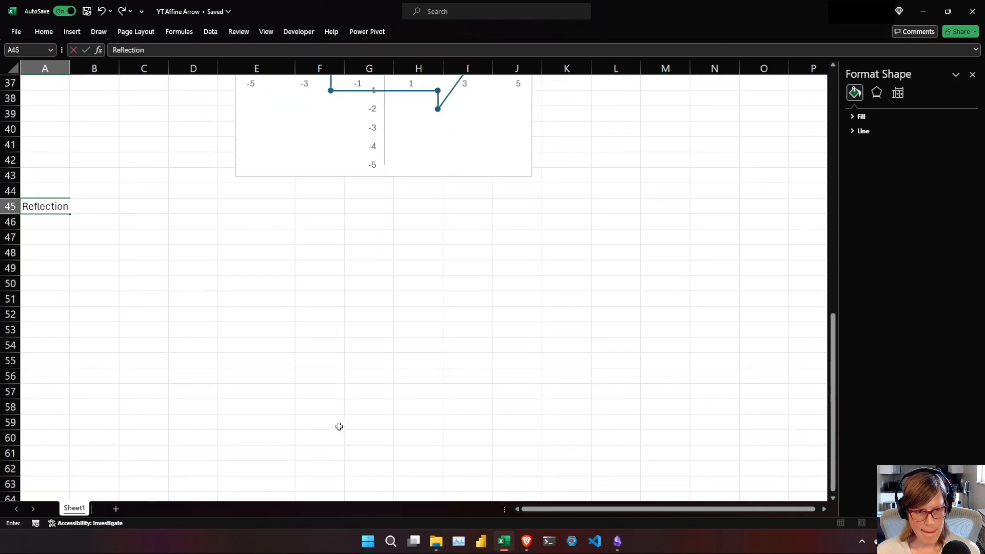
key(Return)
key(Up)
key(ctrl+b)
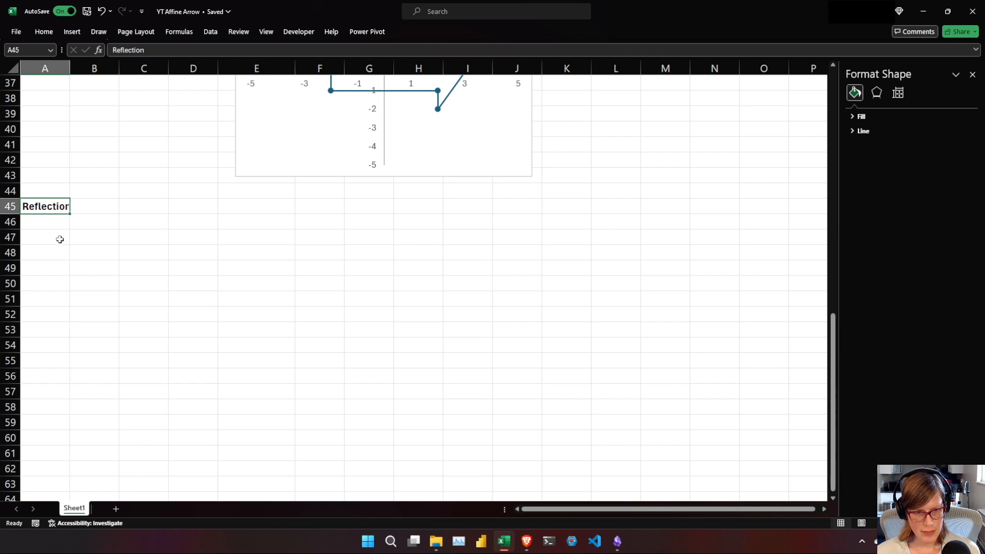
Widen column A to fit the Reflection heading and enter -1, 0, 0 in A46:C46 as the matrix's first row.
key(Down)
drag(70, 68, 82, 78)
key(Right)
key(Left)
text(-1)
key(Tab)
text(0	0)
key(Tab)
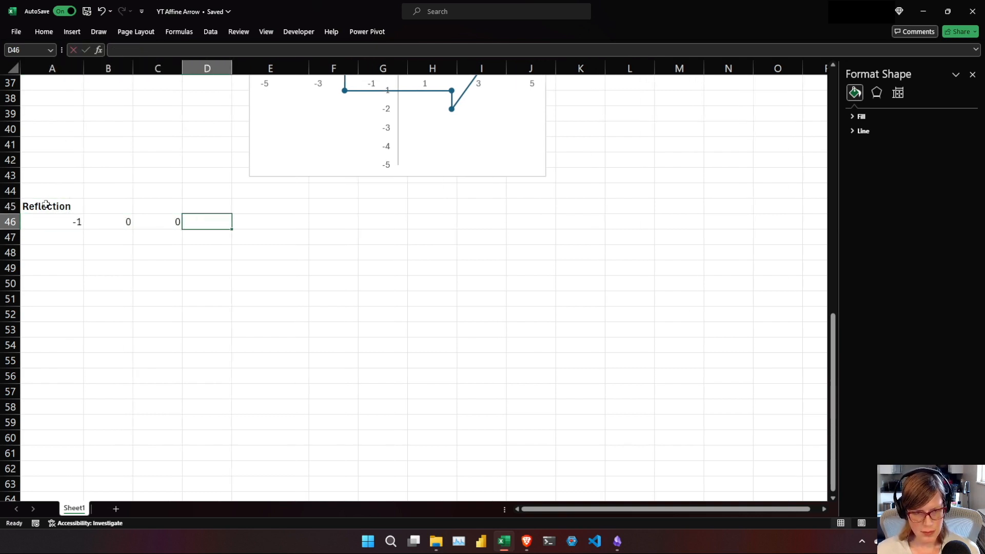
Complete the Reflection matrix with 0, 1, 0 in A47:C47 and 0, 0, 1 in A48:C48.
key(Return)
text(0)
key(Tab)
text(10)
key(BackSpace)
key(Tab)
text(0)
key(Return)
text(0	0	1)
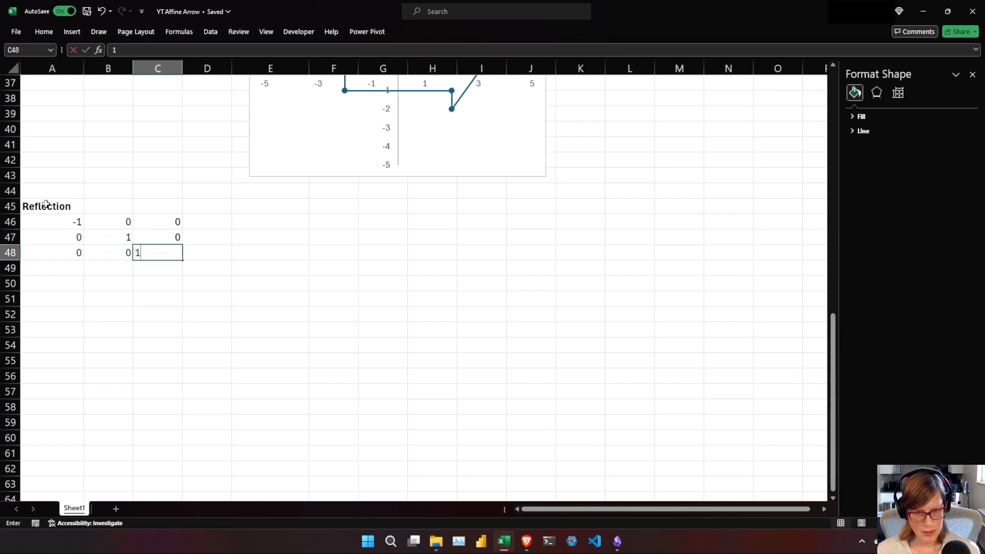
key(Return)
Copy the x, y and augmentation labels from E24:E26 to E46:E48 beside the Reflection matrix.
drag(833, 464, 833, 154)
drag(282, 440, 280, 475)
key(ctrl+c)
drag(832, 186, 833, 377)
click(275, 448)
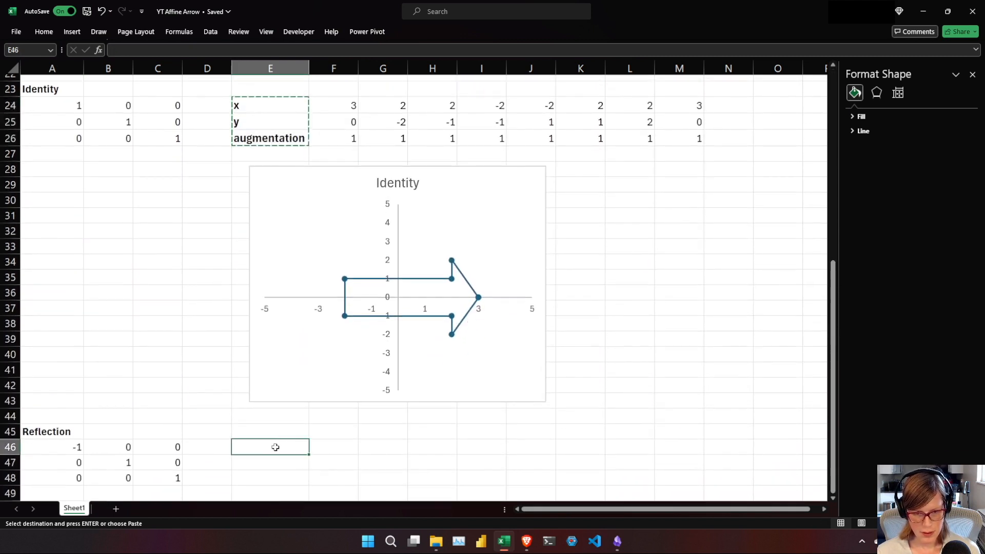
key(ctrl+v)
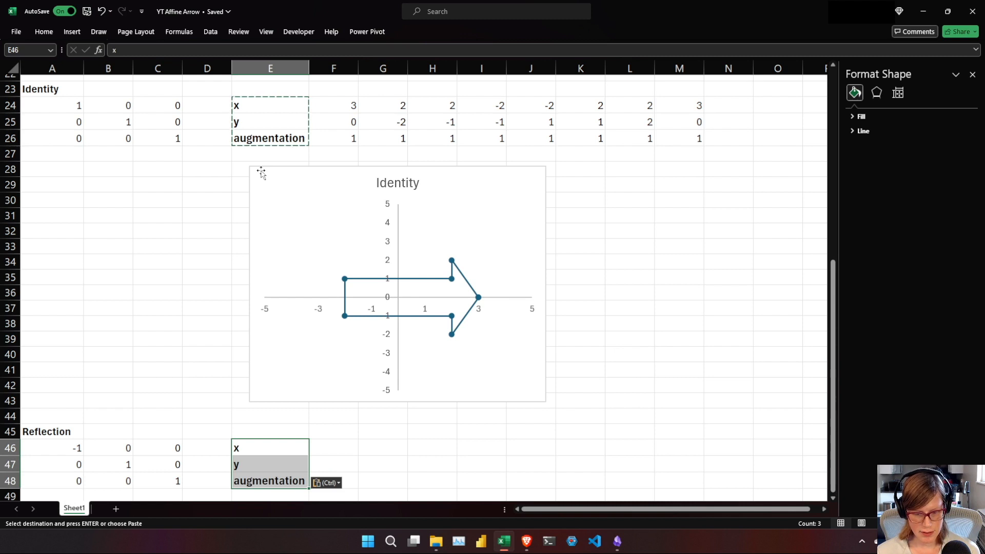
key(Escape)
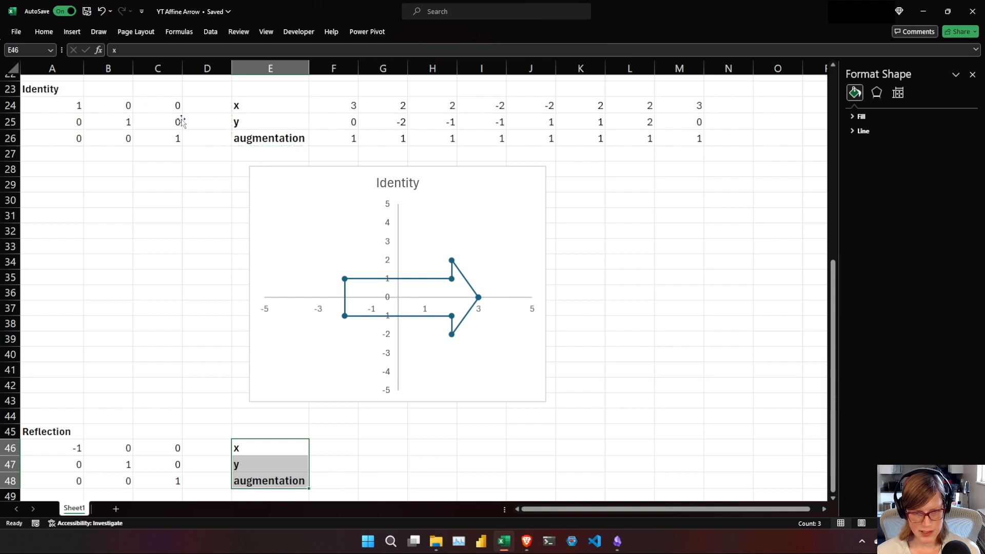
Enter =MMULT($A$46:$C$48,F1:F3) in F46 to multiply the Reflection matrix by the first original vector.
click(343, 448)
text(=)
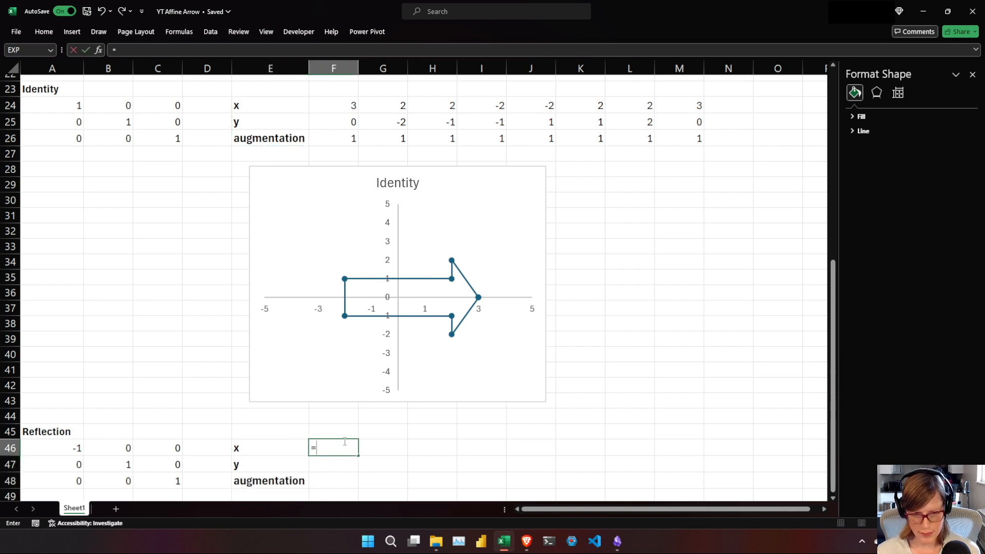
text(MMULT()
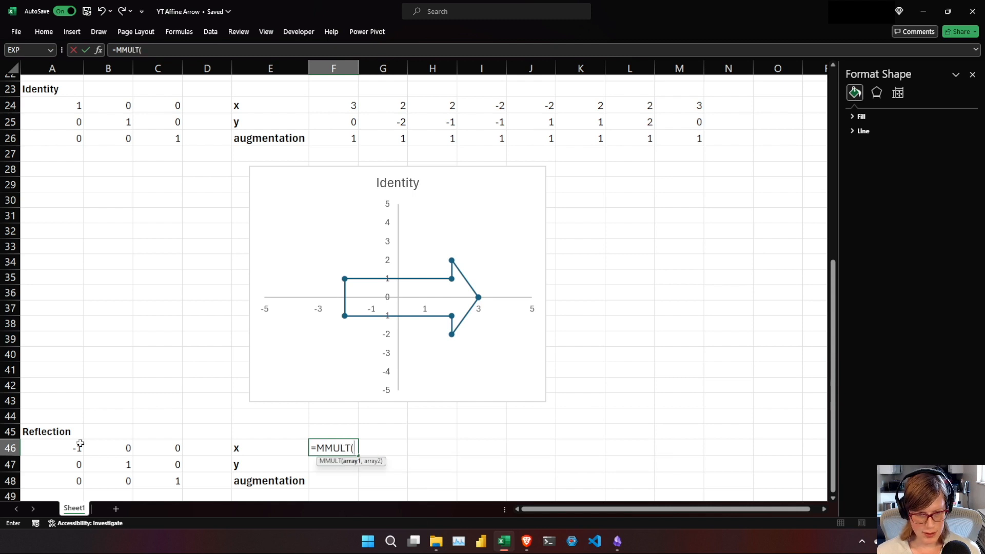
drag(59, 448, 176, 481)
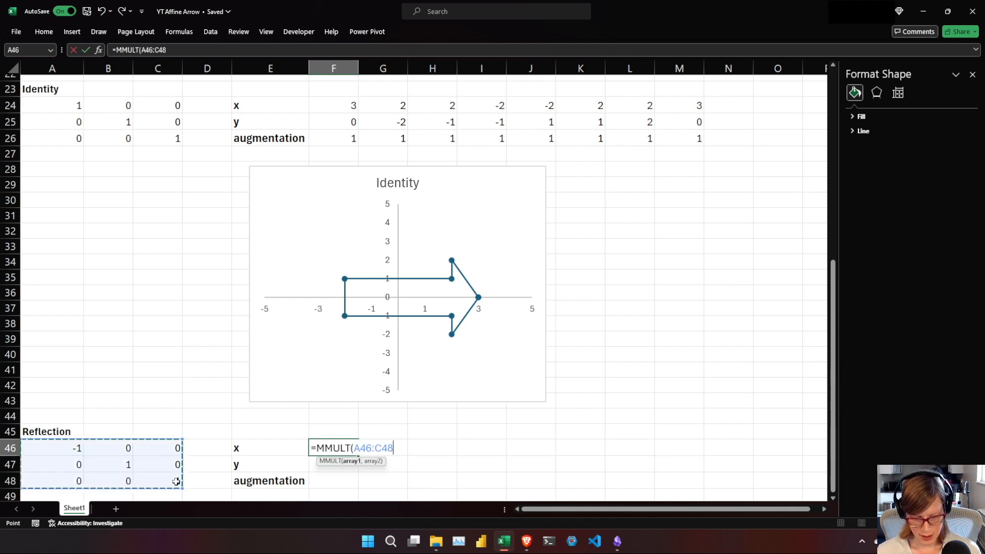
key(F4)
text(,)
click(833, 458)
drag(834, 458, 833, 265)
drag(352, 85, 346, 120)
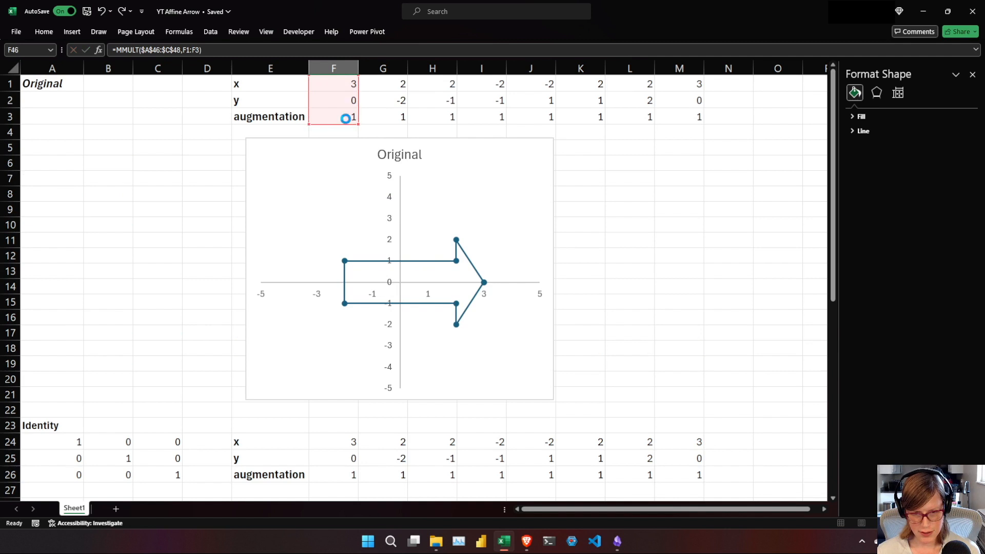
key(Return)
Fill the MMULT formula from F46 across to M46.
drag(834, 318, 839, 395)
click(354, 446)
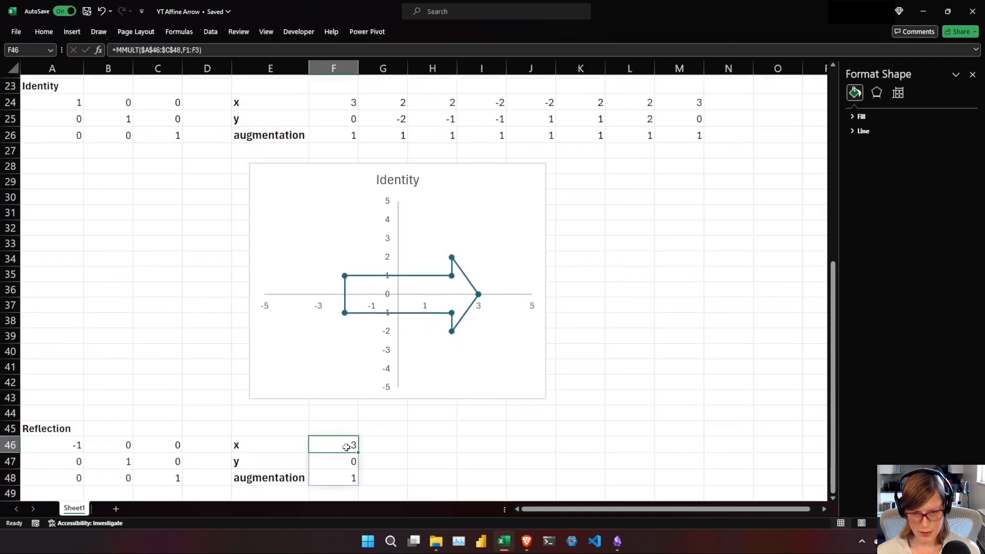
drag(359, 452, 693, 452)
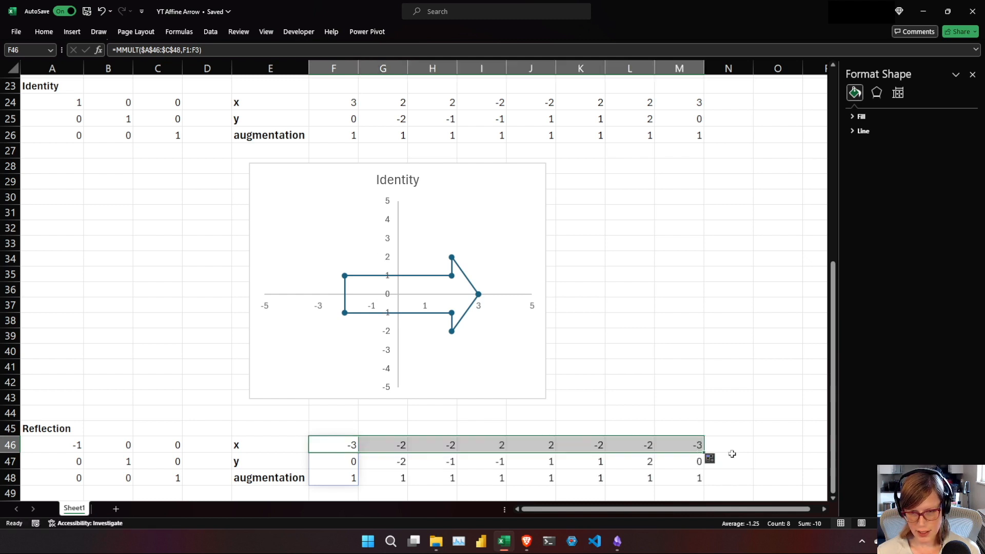
Insert a blank scatter chart with straight lines and markers from an empty cell and place it below the Reflection data.
key(Down)
key(Down)
key(Down)
key(Down)
key(Down)
key(Down)
key(Down)
key(Down)
key(Down)
key(Down)
key(Down)
key(Down)
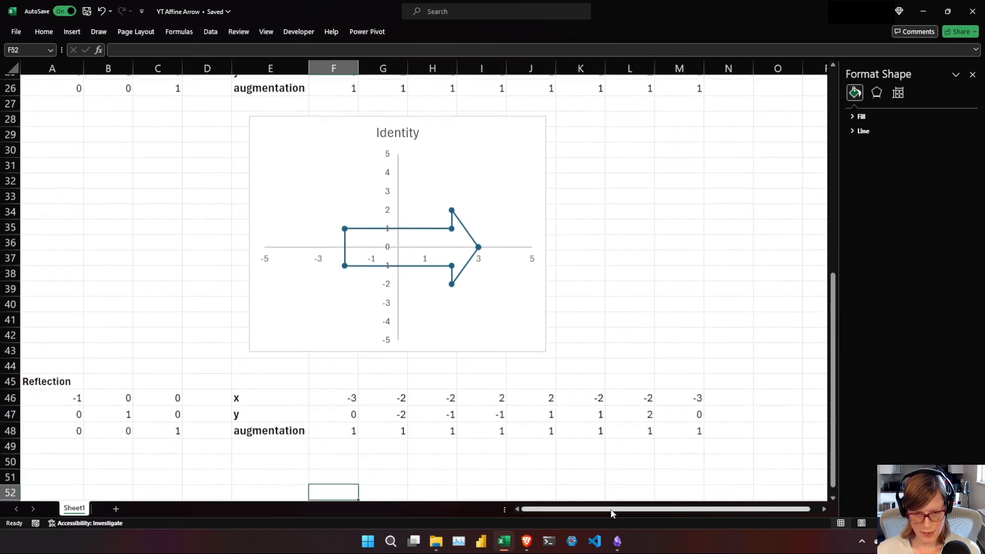
key(Up)
key(Up)
key(Up)
key(Up)
key(Up)
key(Up)
key(Up)
key(Up)
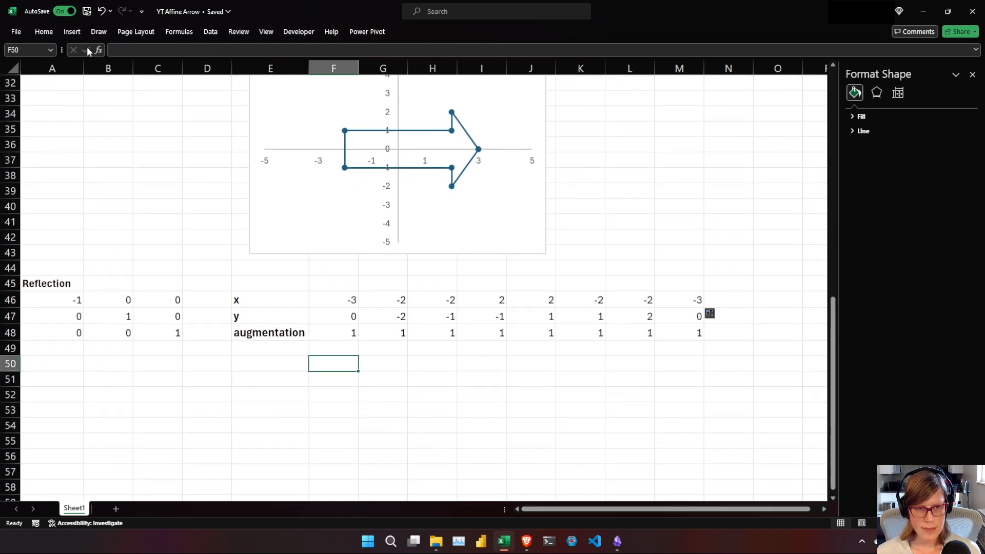
click(72, 32)
click(354, 74)
click(370, 143)
drag(439, 249, 440, 435)
click(725, 468)
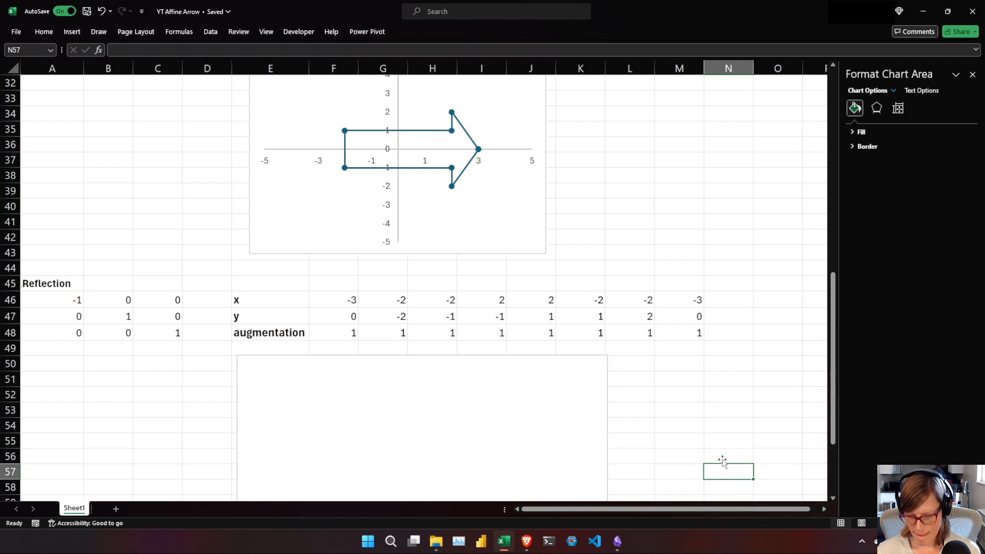
Narrow the blank Reflection chart to about the Identity chart's width and align it beneath that chart.
scroll(723, 464, down, 3)
click(552, 319)
drag(608, 327, 538, 323)
drag(389, 325, 404, 328)
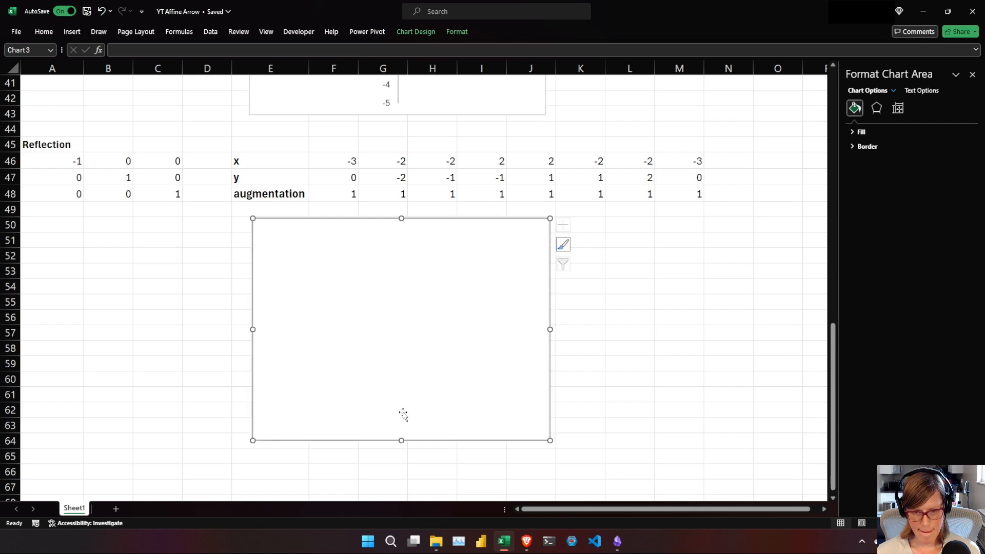
Add a data series to the blank chart with its name from A45, X values from F46:M46 and Y values from F47:M47.
right_click(389, 338)
click(405, 174)
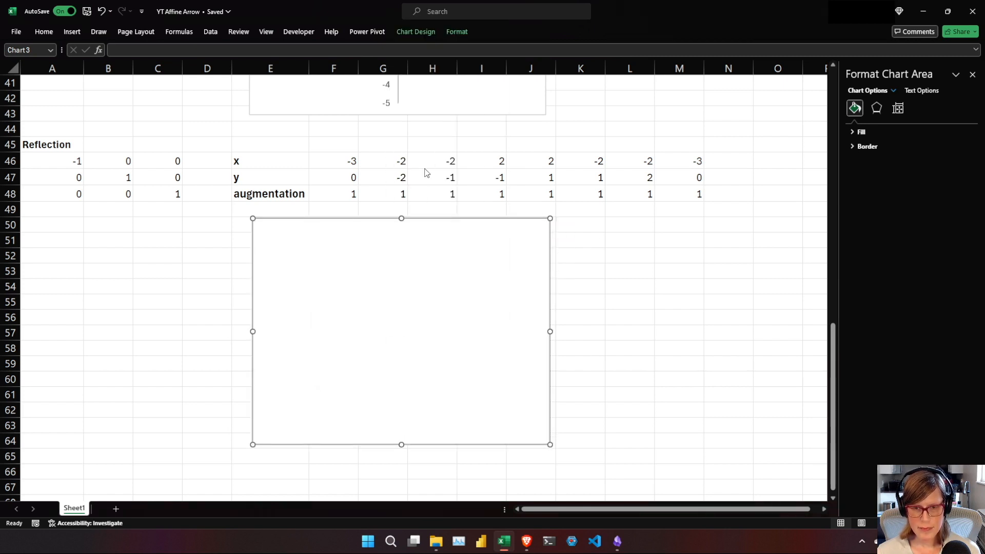
click(338, 296)
click(52, 144)
click(399, 302)
drag(340, 161, 698, 161)
click(446, 322)
drag(345, 179, 695, 178)
click(474, 339)
click(546, 371)
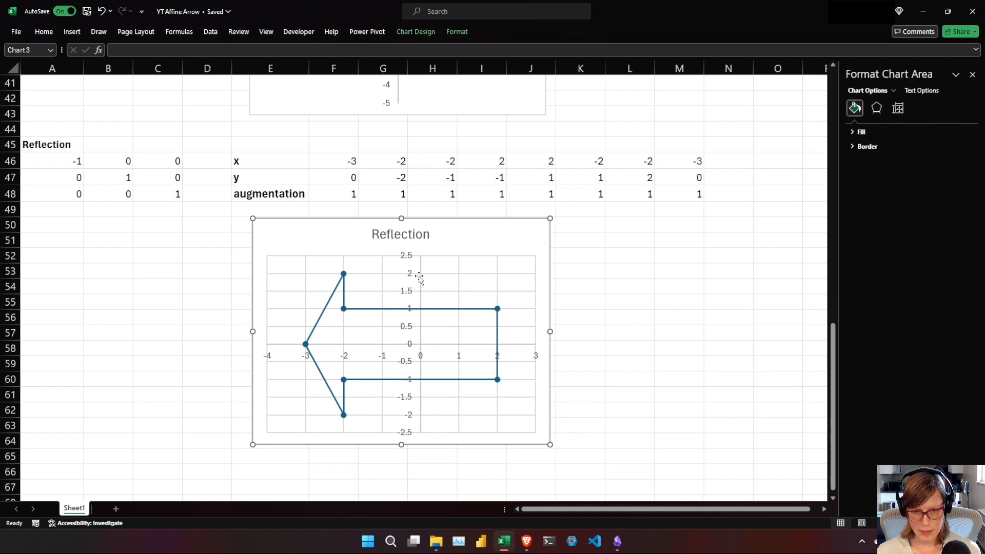
Set the Reflection chart's vertical axis bounds to a minimum of -5 and a maximum of 5.
click(413, 290)
click(919, 108)
click(897, 156)
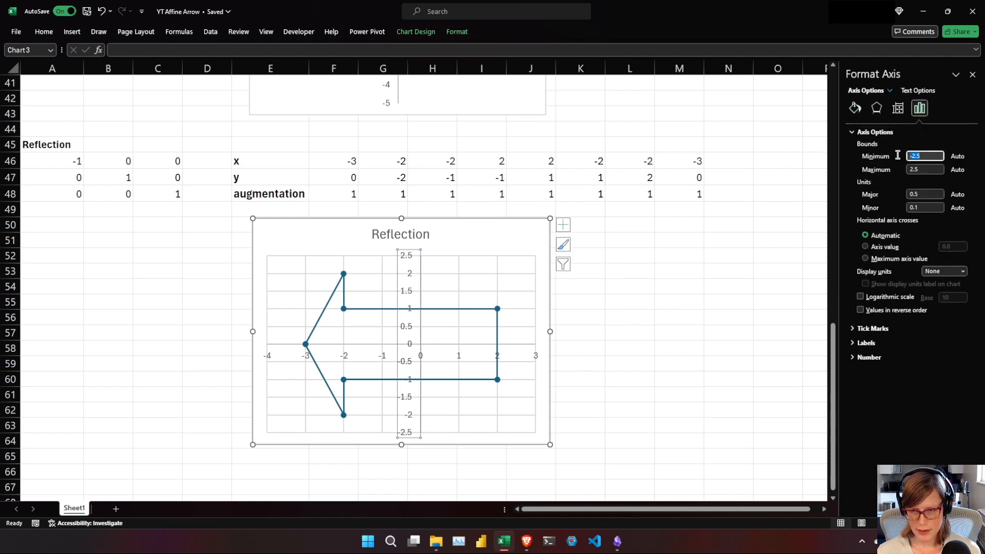
text(-5)
key(Tab)
key(Tab)
key(Tab)
key(Tab)
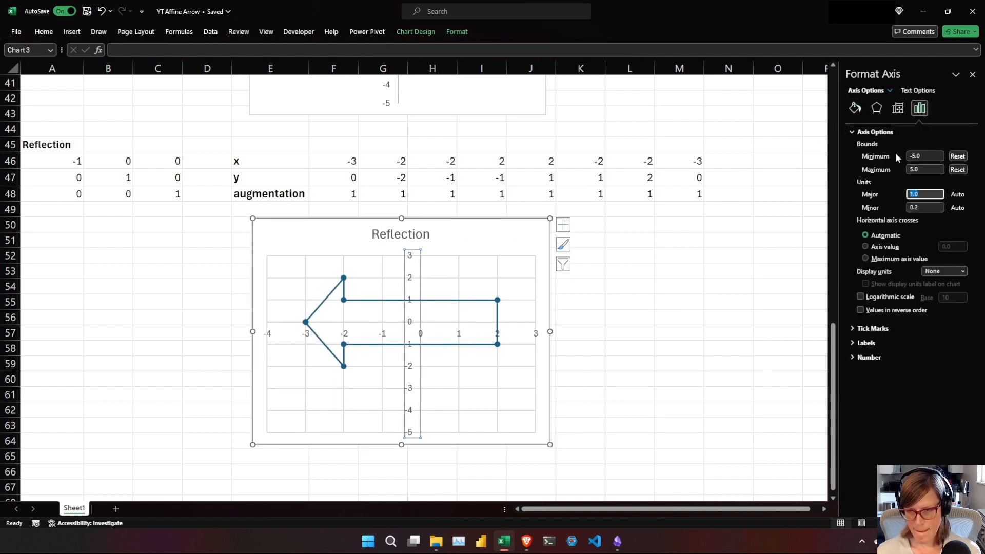
Set the Reflection chart's horizontal axis bounds to a minimum of -5 and a maximum of 5.
click(268, 359)
click(880, 152)
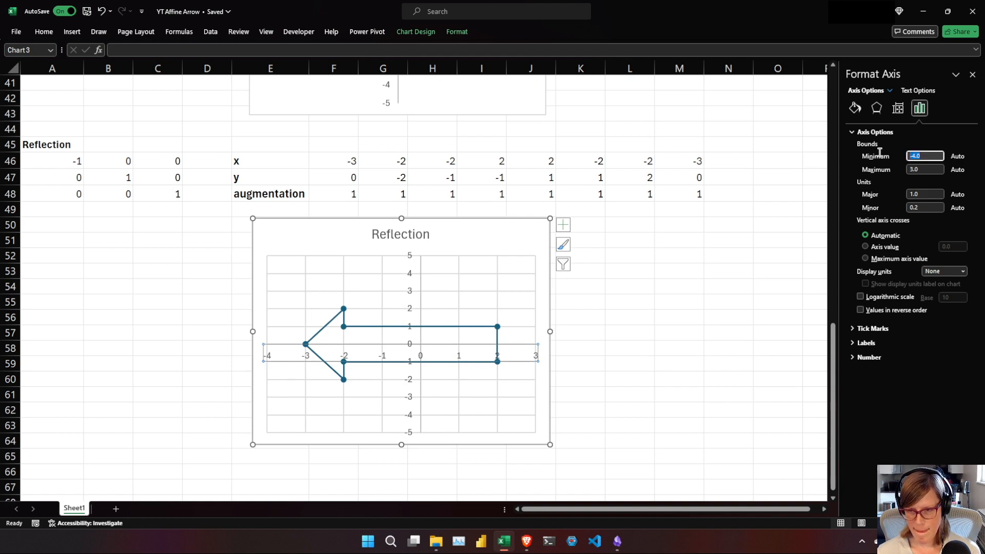
text(-5)
key(Tab)
text(5)
key(Tab)
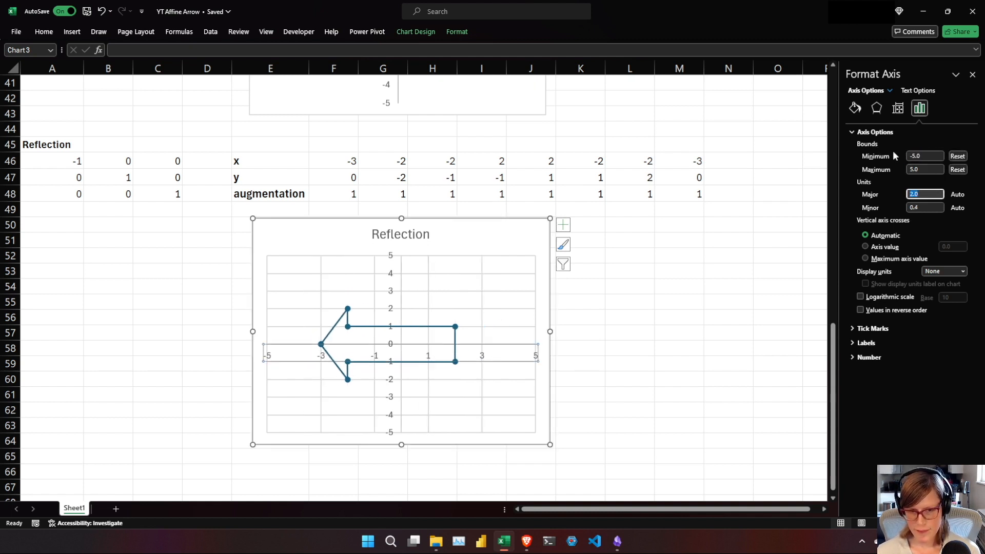
Delete the vertical and horizontal major gridlines from the Reflection chart.
click(483, 283)
key(Delete)
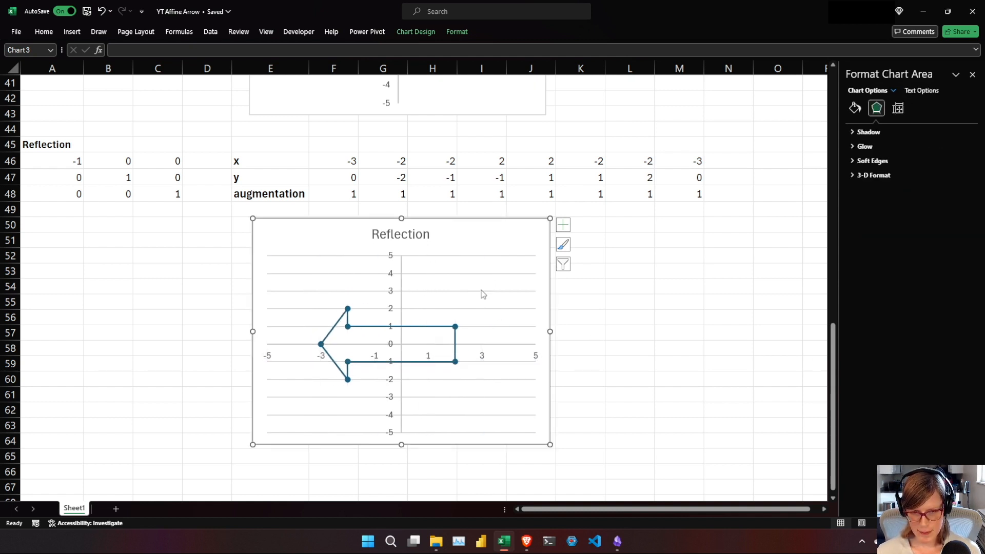
click(482, 290)
key(Delete)
drag(834, 386, 833, 366)
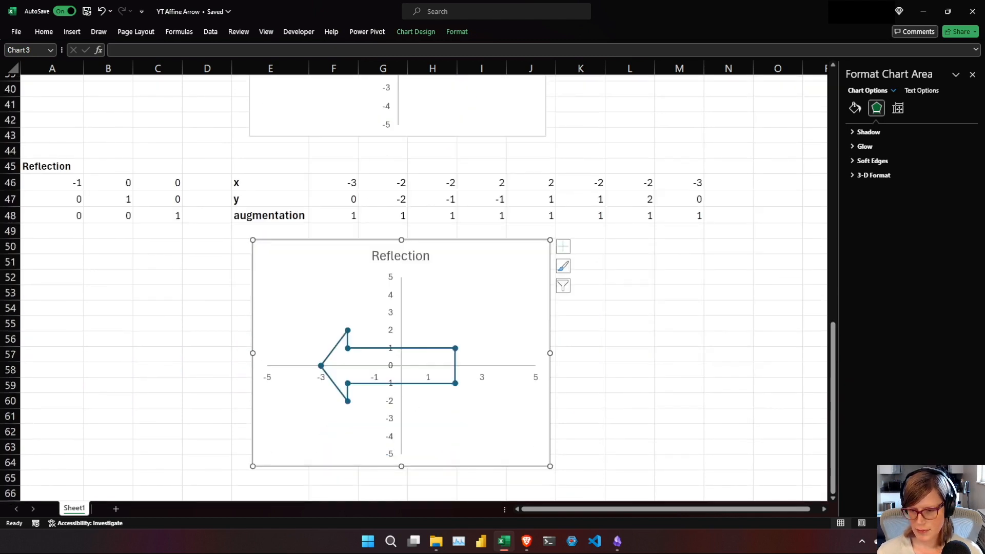
Switch to the Affine Transformations in Excel notes and expand the Translation section to read its matrix.
click(617, 543)
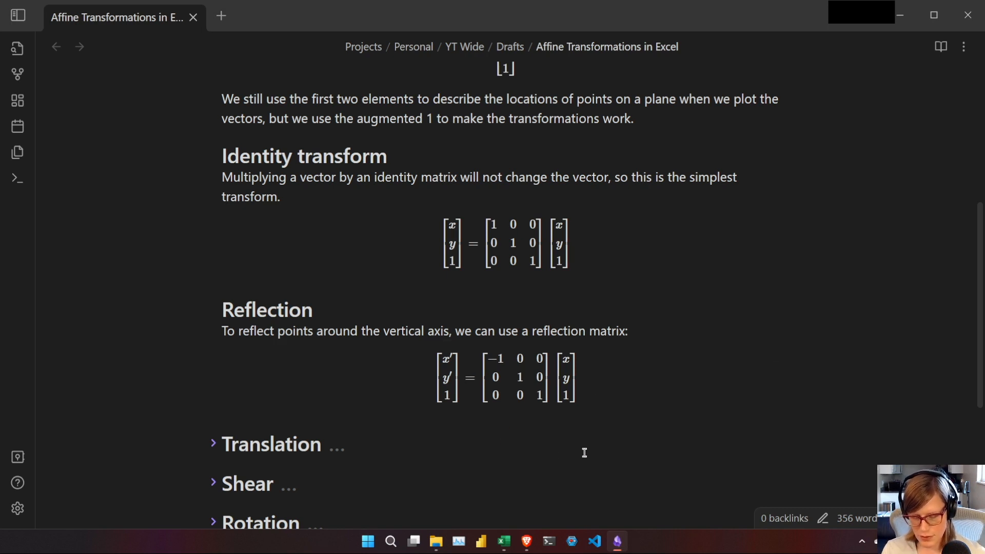
click(213, 443)
drag(979, 299, 977, 365)
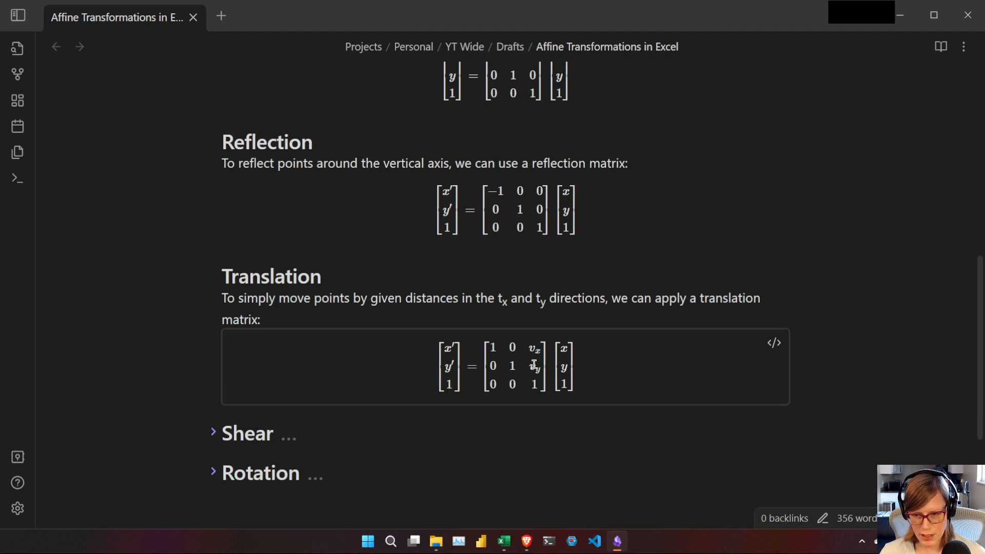
Switch back to the YT Affine Arrow workbook in Excel and add a bold Translation heading in cell A66.
click(510, 544)
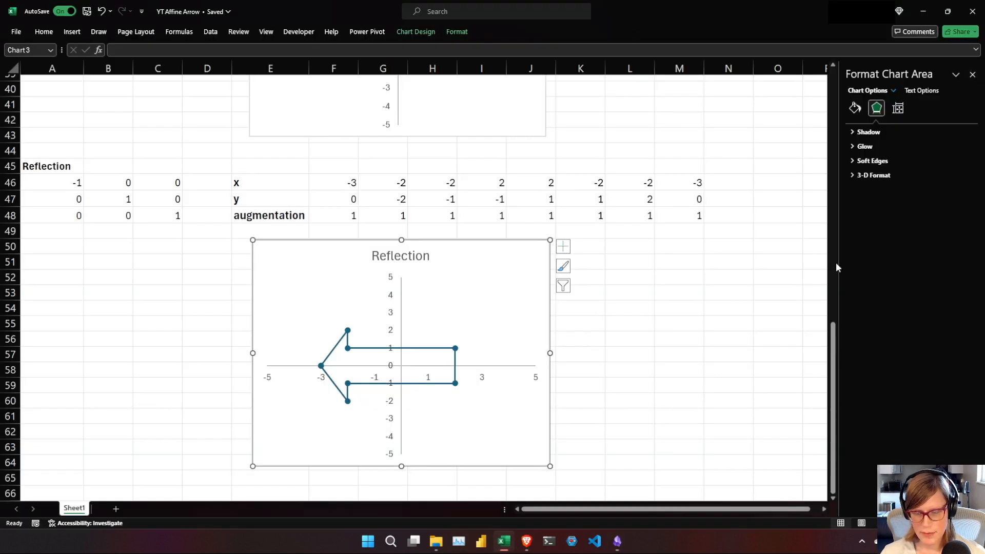
drag(832, 370, 833, 371)
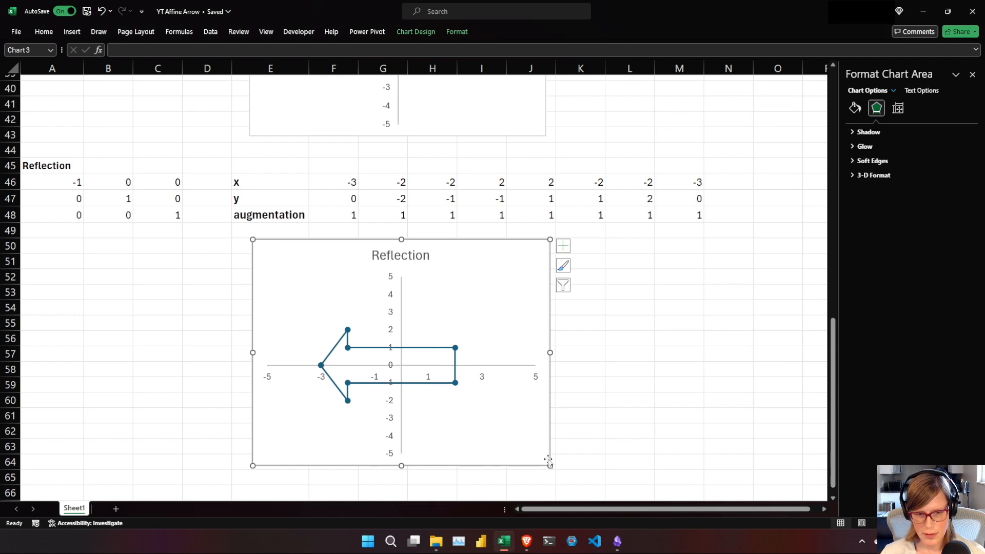
click(319, 481)
key(Down)
key(Down)
key(Down)
key(Down)
key(Down)
key(Down)
key(Down)
key(Down)
key(Down)
key(Down)
key(Down)
key(Down)
key(Down)
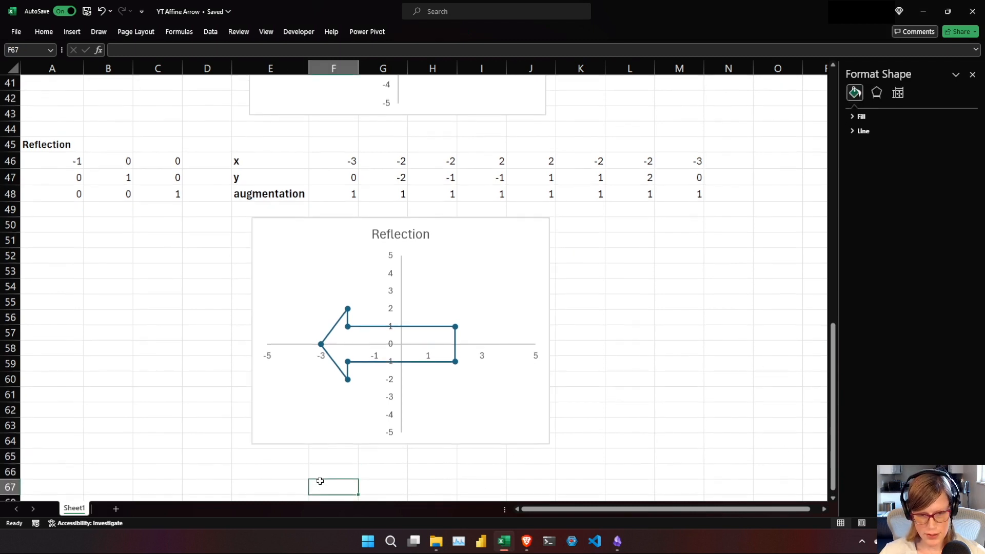
key(Up)
key(Up)
key(Up)
key(Up)
key(Up)
key(Up)
key(Up)
key(Up)
key(Up)
key(Up)
key(Up)
key(Up)
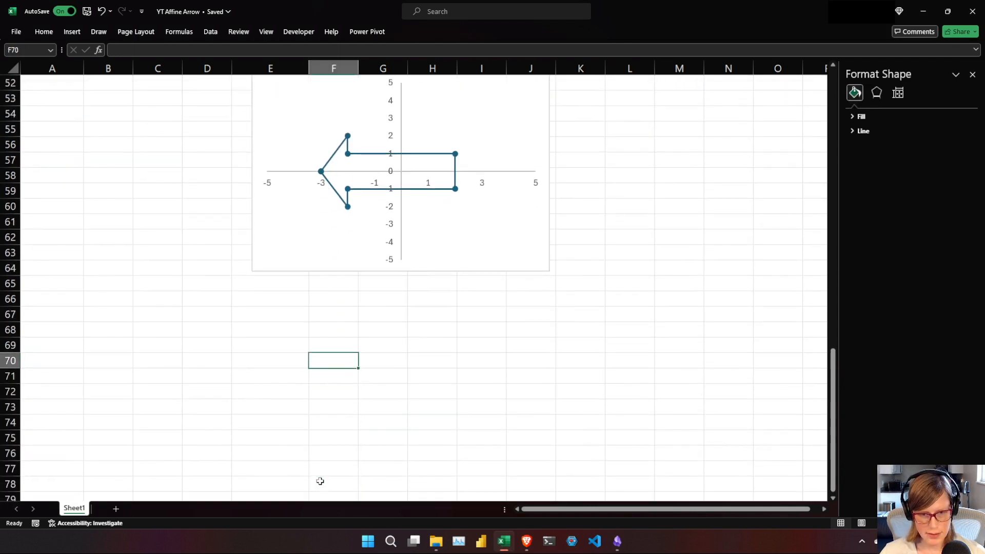
key(Left)
key(Left)
key(Left)
key(Left)
key(Left)
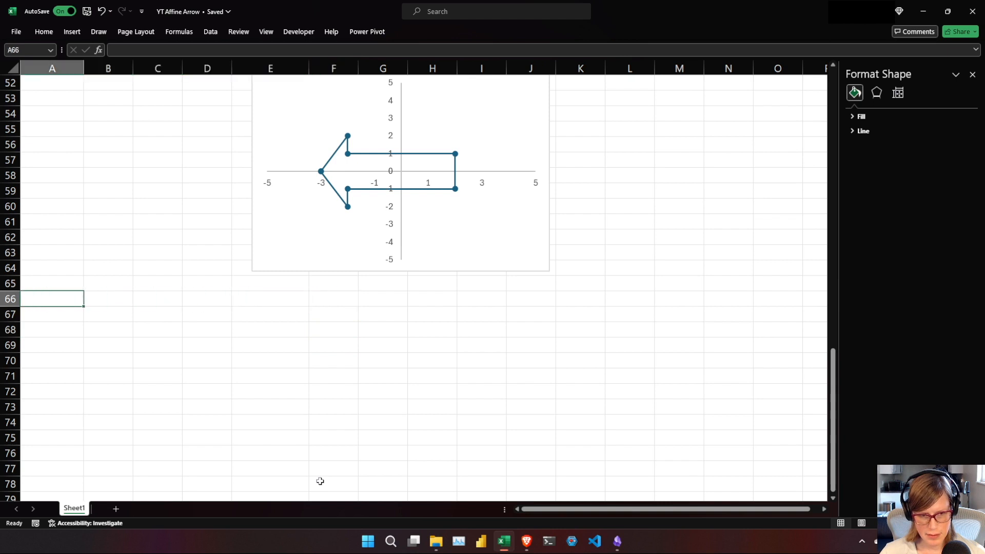
text(Translation)
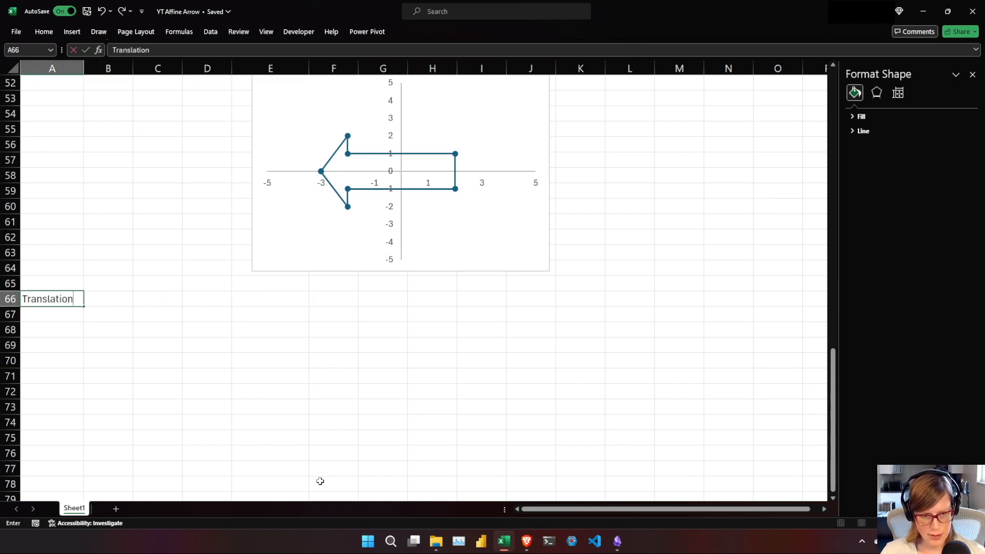
key(Return)
key(Up)
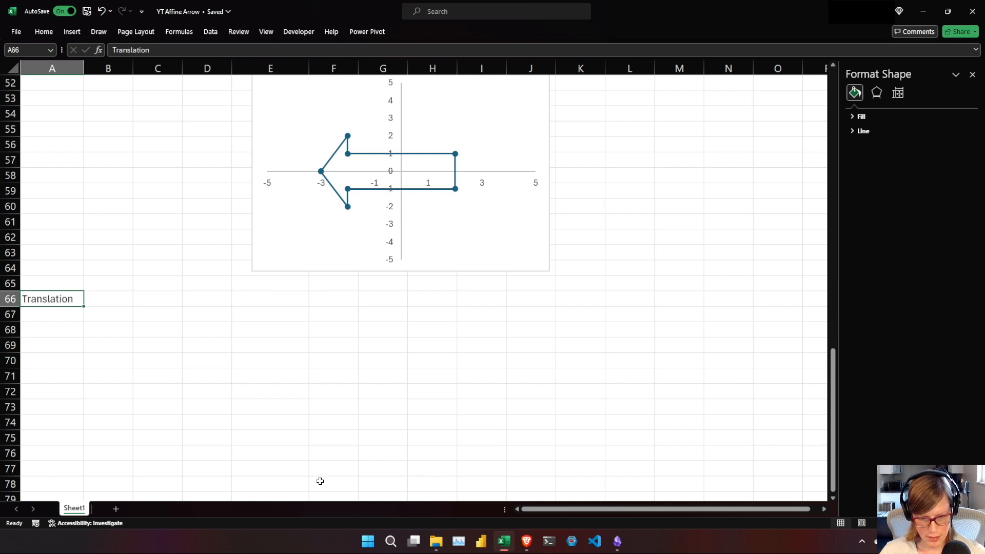
key(ctrl+b)
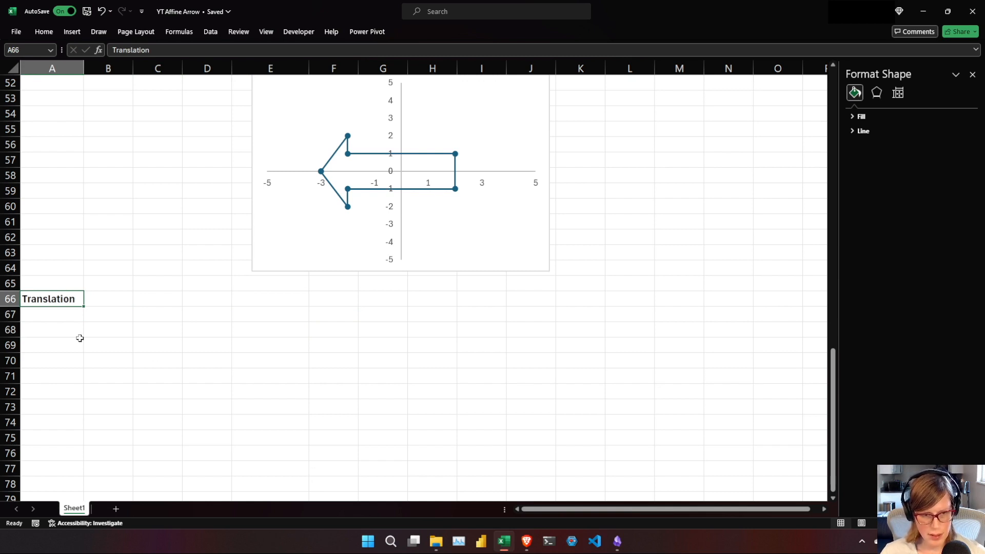
Enter a 3×3 identity matrix in A67:C69, with rows 1 0 0, 0 1 0 and 0 0 1.
click(67, 317)
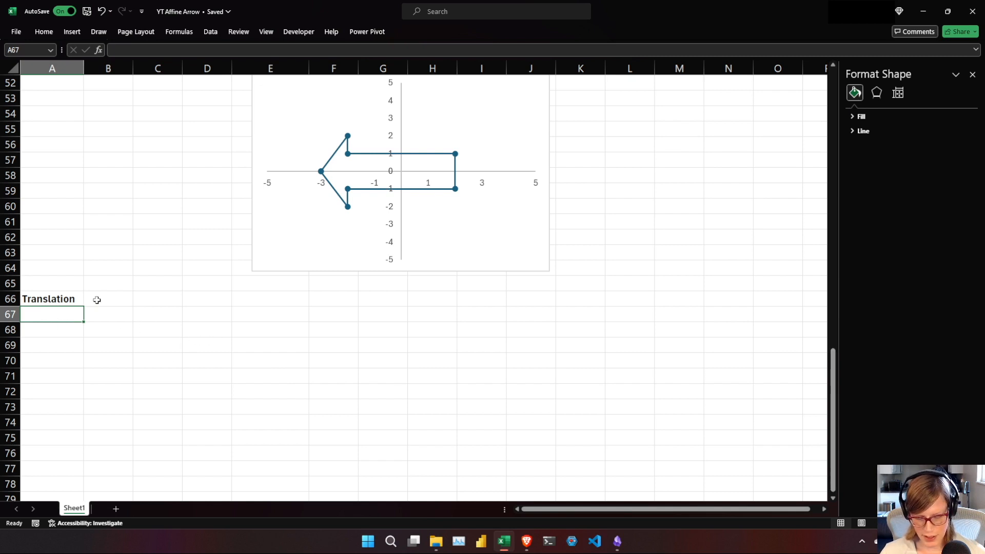
text(1)
key(Tab)
text(0)
key(Tab)
text(0)
key(Return)
text(0)
key(Tab)
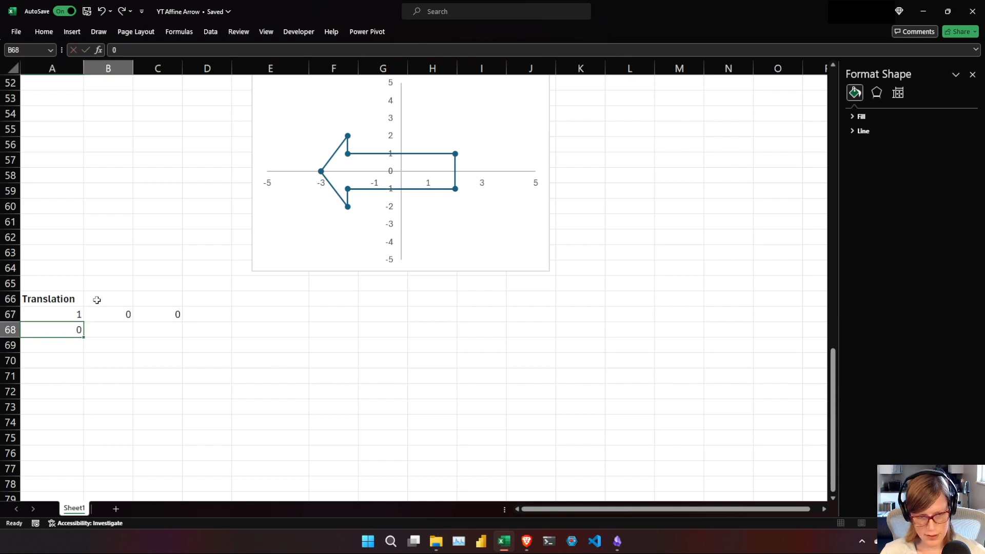
text(1)
key(Tab)
text(0)
key(Return)
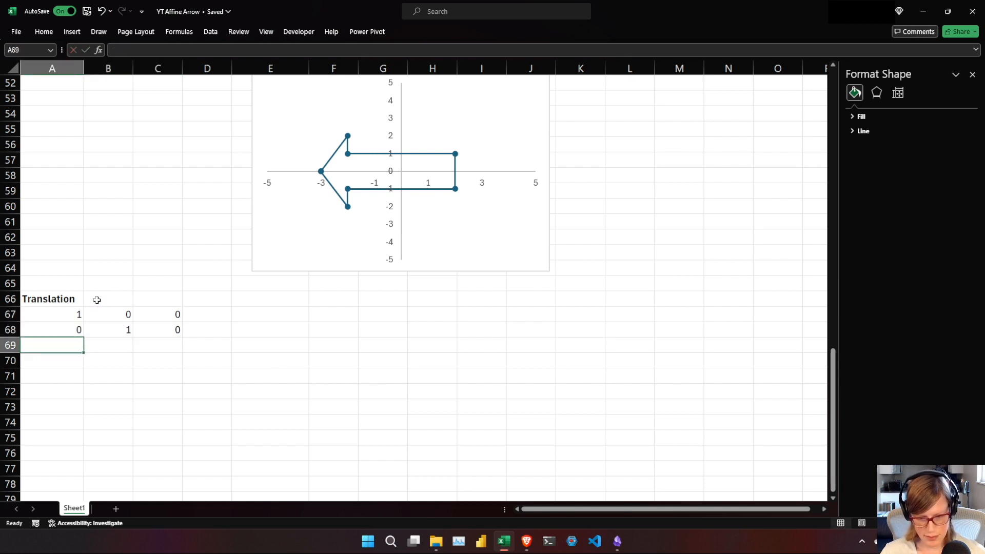
text(0)
key(Tab)
text(0)
key(Tab)
text(1)
key(Tab)
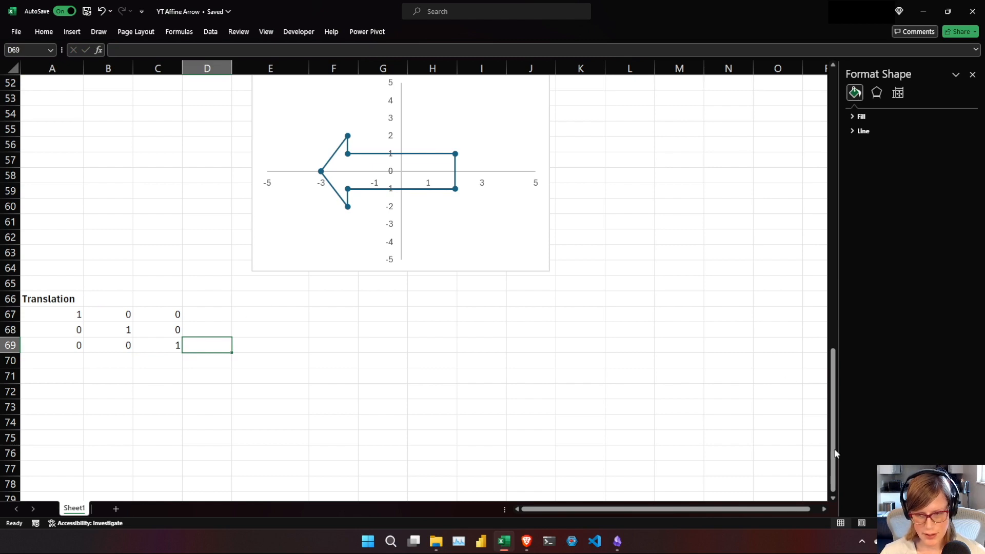
Copy the x, y and augmentation labels from E24:E26 into E67:E69 beside the Translation matrix.
drag(832, 455, 832, 257)
drag(264, 224, 262, 259)
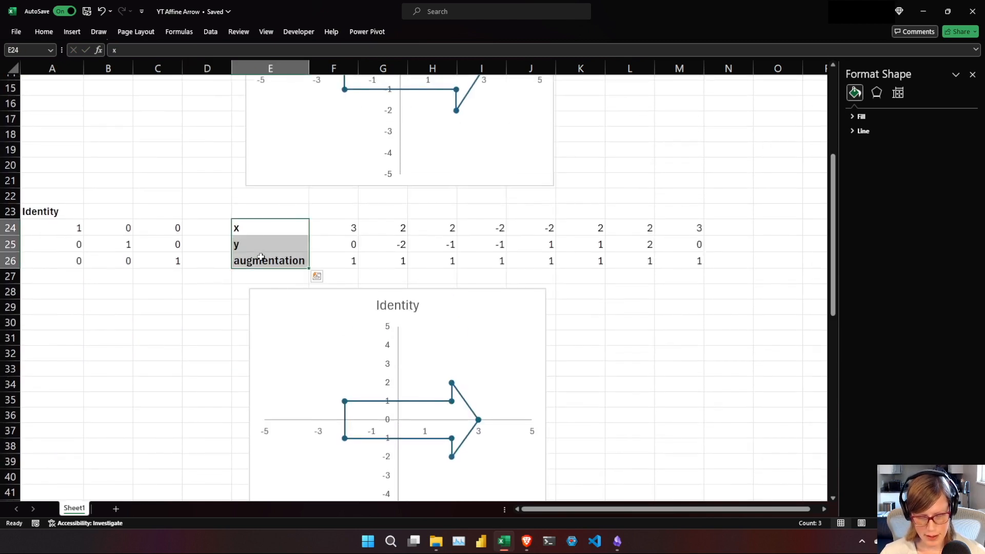
key(ctrl+c)
drag(833, 298, 846, 511)
click(275, 444)
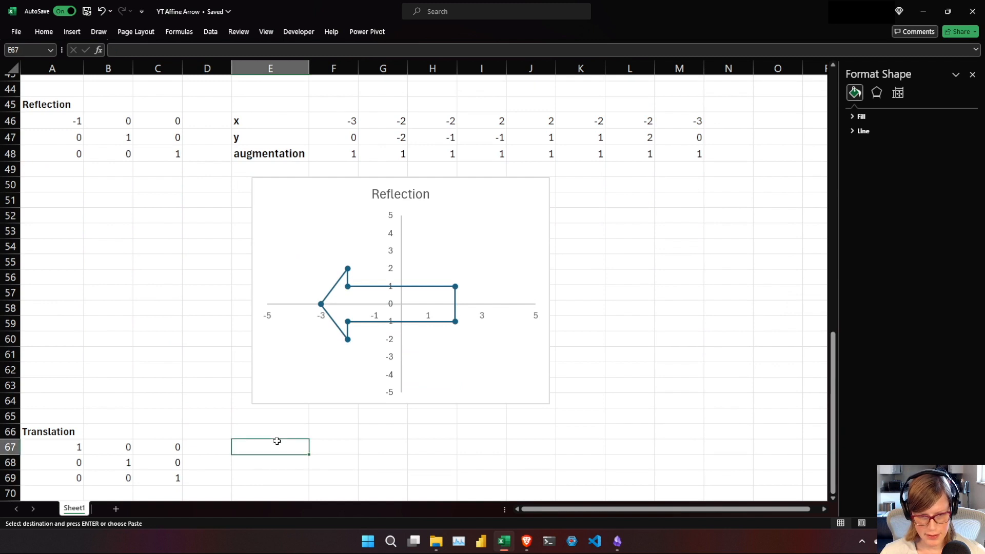
key(ctrl+v)
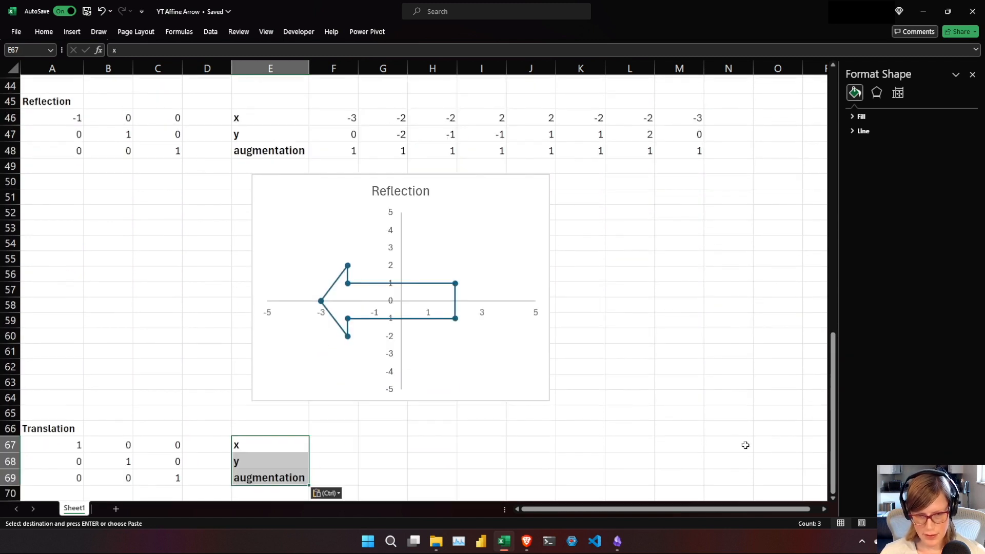
Enter =MMULT($A$67:$C$69,F1:F3) in F67 and fill the formula across to M67.
click(341, 445)
text(=MM)
key(Tab)
drag(62, 445, 166, 477)
key(F4)
text(,)
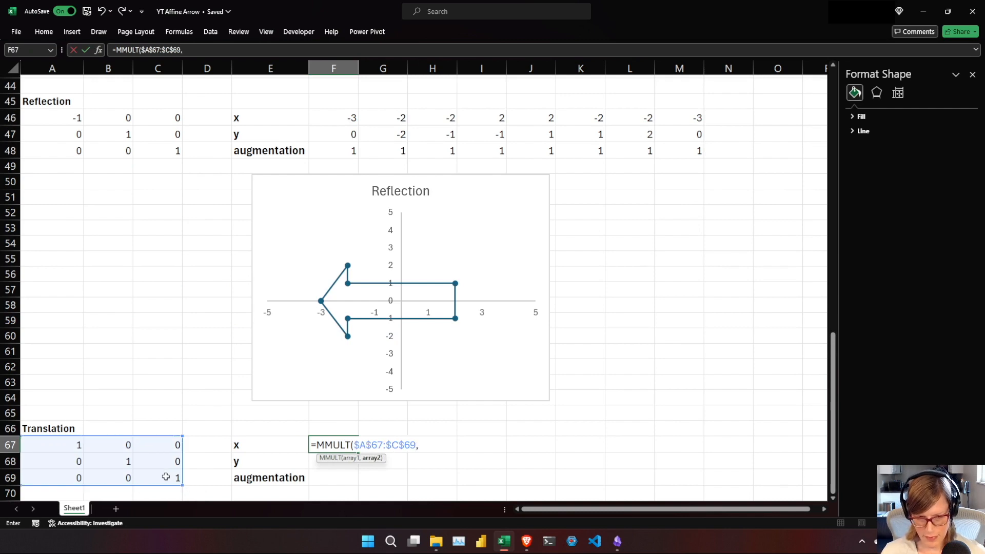
drag(845, 472, 761, 151)
drag(345, 83, 342, 123)
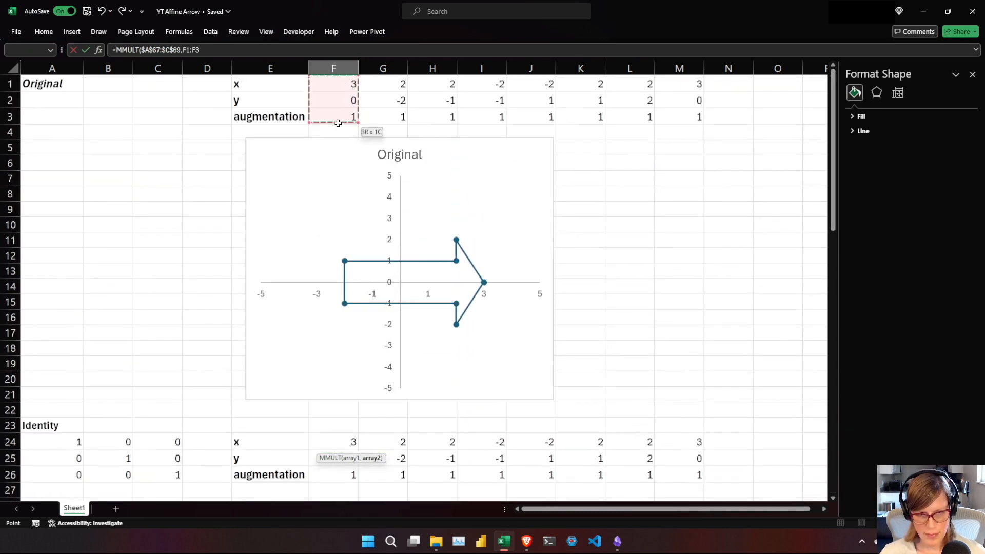
key(Return)
scroll(834, 379, down, 1)
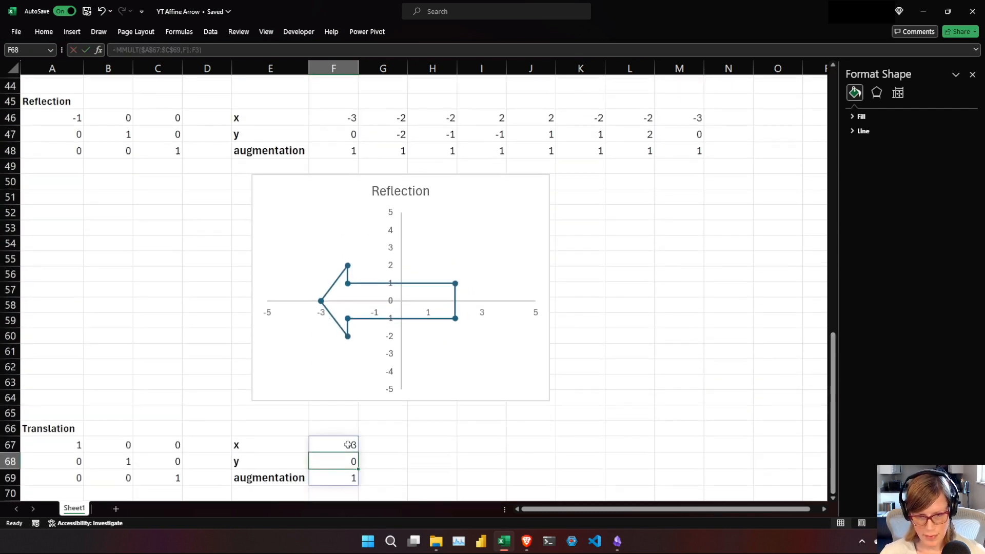
click(334, 444)
drag(358, 453, 701, 455)
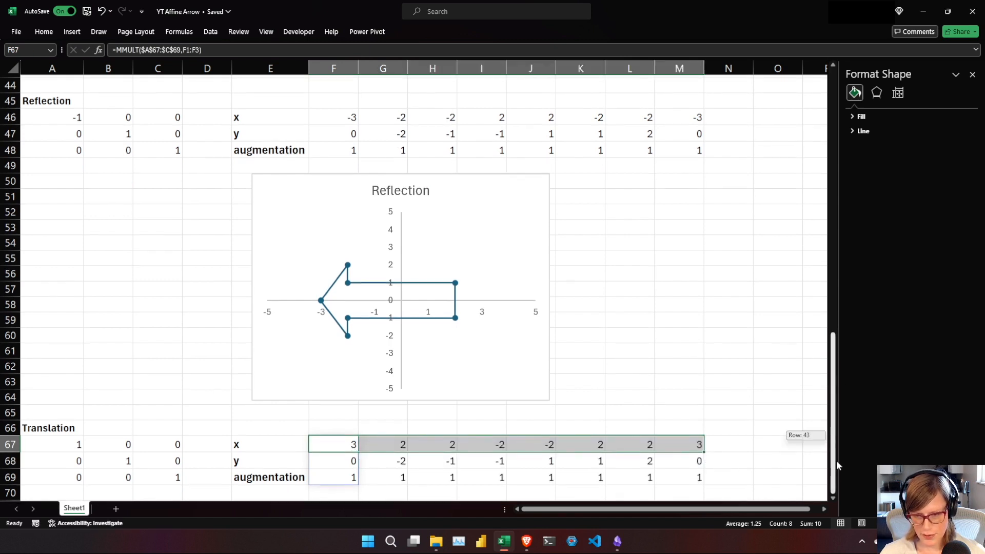
Insert an empty scatter chart with straight lines and markers, starting from blank cell E71.
click(259, 496)
key(Down)
key(Down)
key(Down)
key(Down)
key(Down)
key(Up)
key(Up)
key(Up)
key(Up)
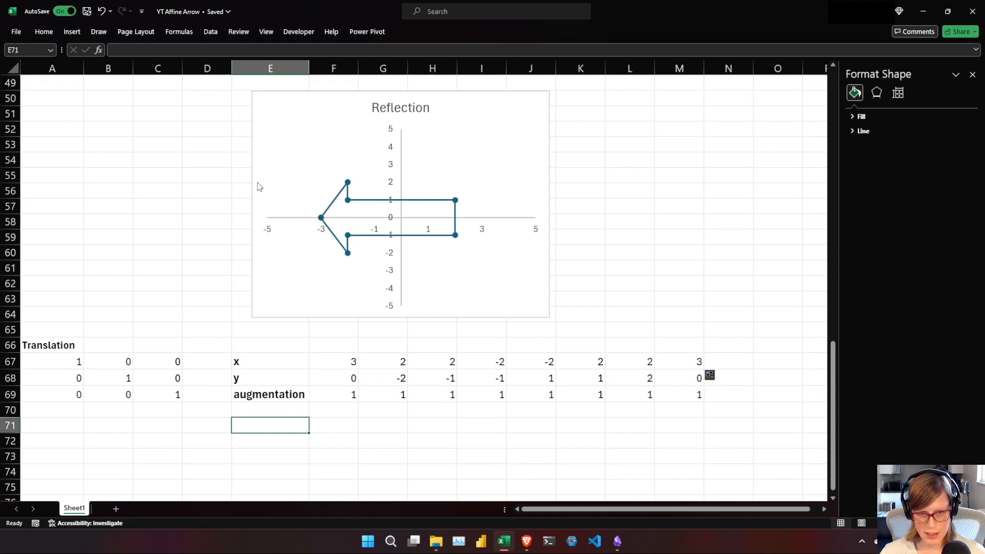
click(72, 32)
click(360, 60)
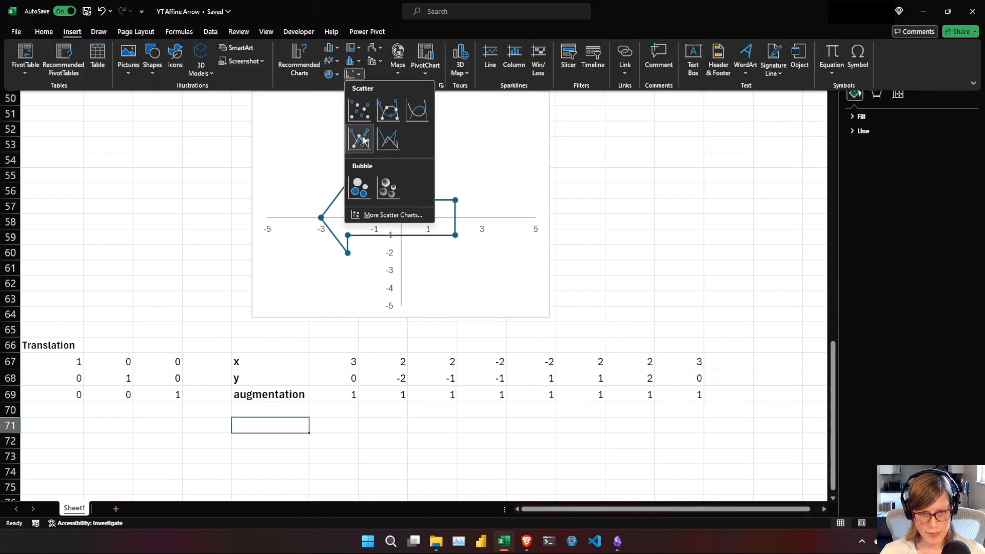
click(372, 131)
Move the empty chart below the Translation coordinates and shrink it to span about columns E to J, rows 70 to 84.
drag(352, 299, 405, 464)
click(700, 486)
key(Down)
key(Down)
key(Down)
key(Down)
key(Down)
key(Down)
key(Down)
key(Down)
key(Down)
drag(397, 282, 417, 379)
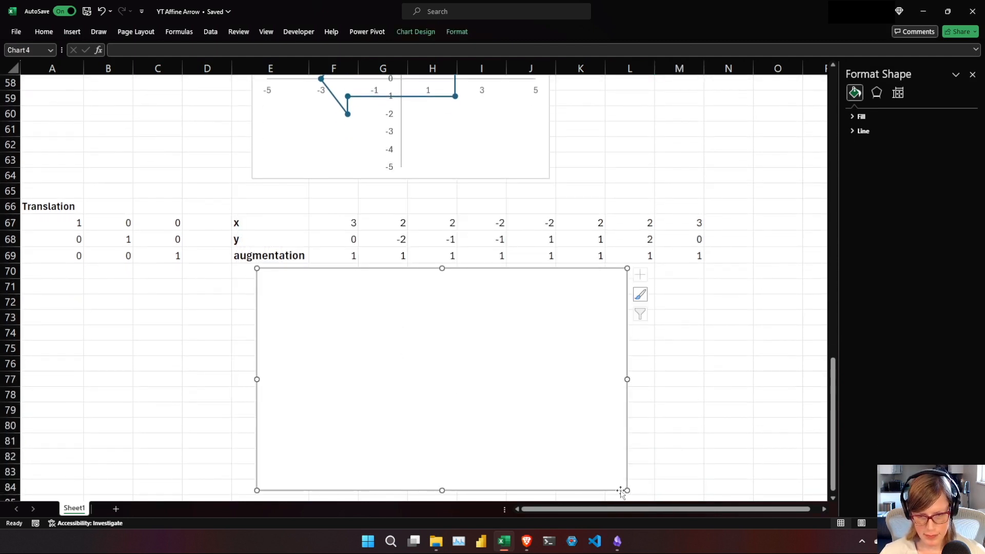
drag(627, 491, 551, 485)
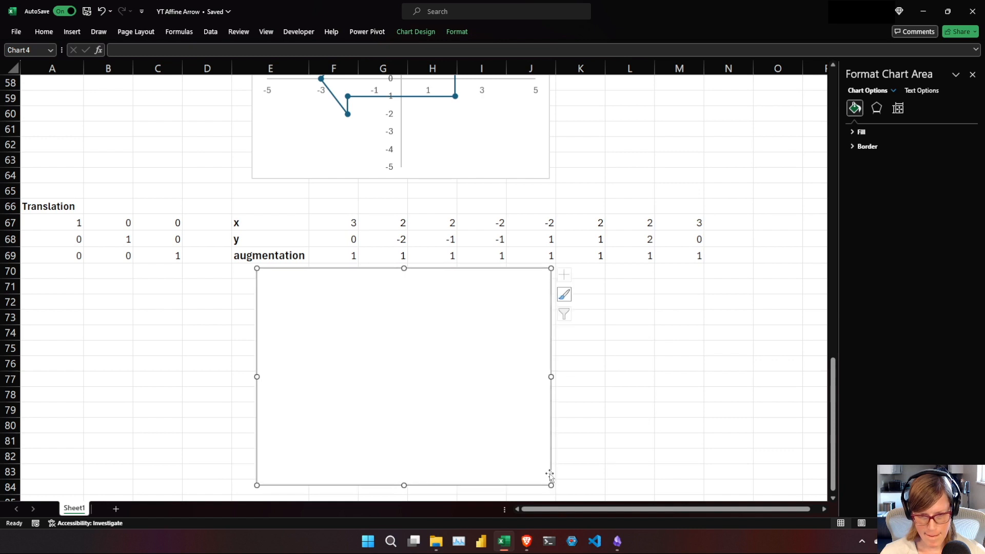
drag(548, 376, 543, 376)
Add a data series to the chart with its name from A66, X values F67:M67 and Y values F68:M68.
right_click(406, 388)
click(438, 222)
click(324, 295)
click(66, 206)
click(476, 302)
drag(348, 226, 692, 223)
click(439, 322)
drag(348, 239, 690, 239)
click(475, 338)
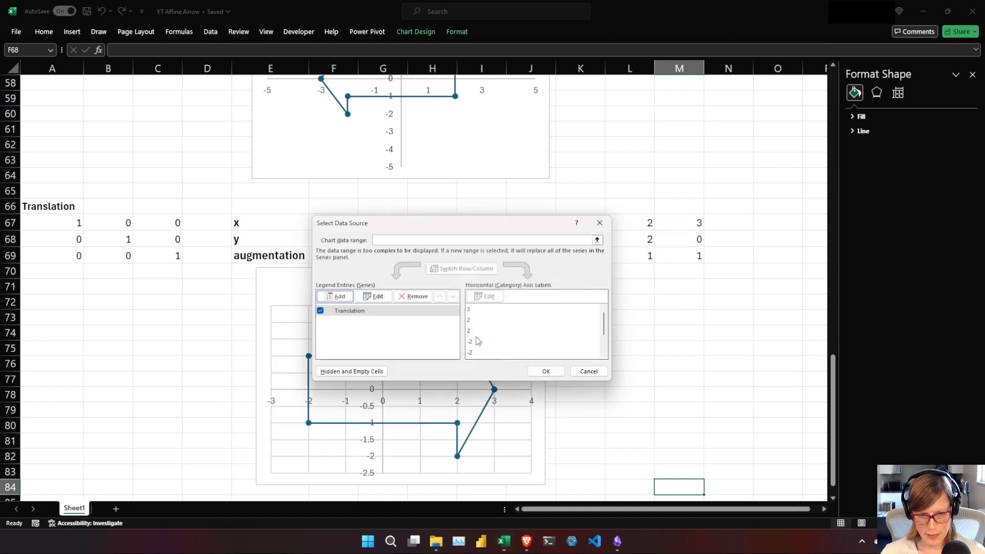
click(572, 372)
Set the Translation chart's vertical axis bounds to a minimum of -5 and a maximum of 5.
click(920, 109)
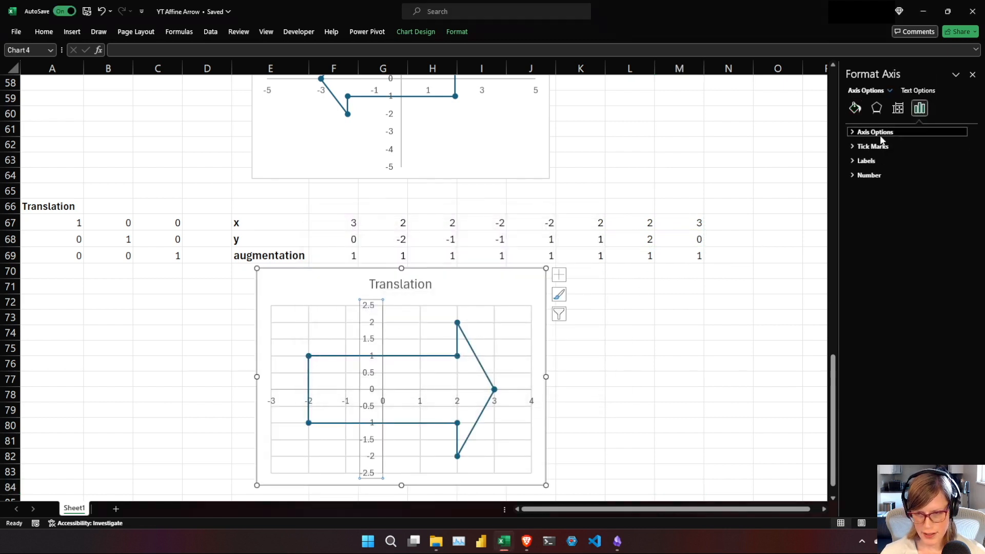
click(884, 132)
click(908, 156)
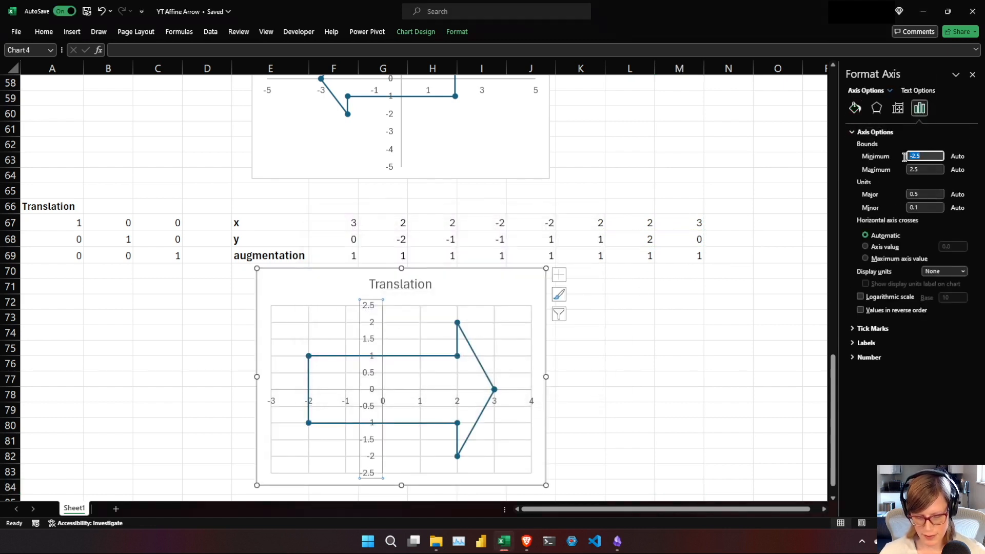
text(-5)
key(Tab)
key(Return)
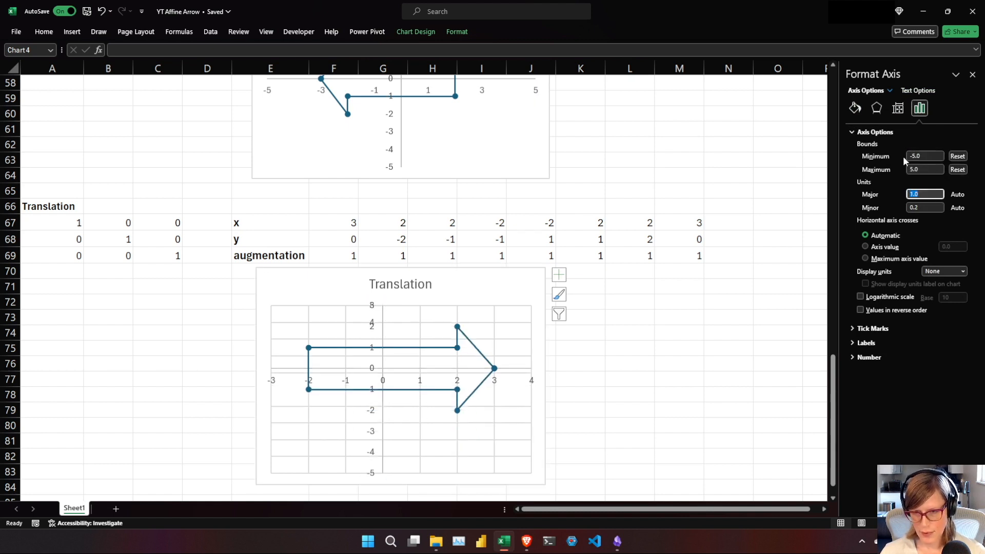
Set the Translation chart's horizontal axis bounds to a minimum of -5 and a maximum of 5.
click(531, 405)
click(909, 156)
text(-5)
key(Tab)
text(5)
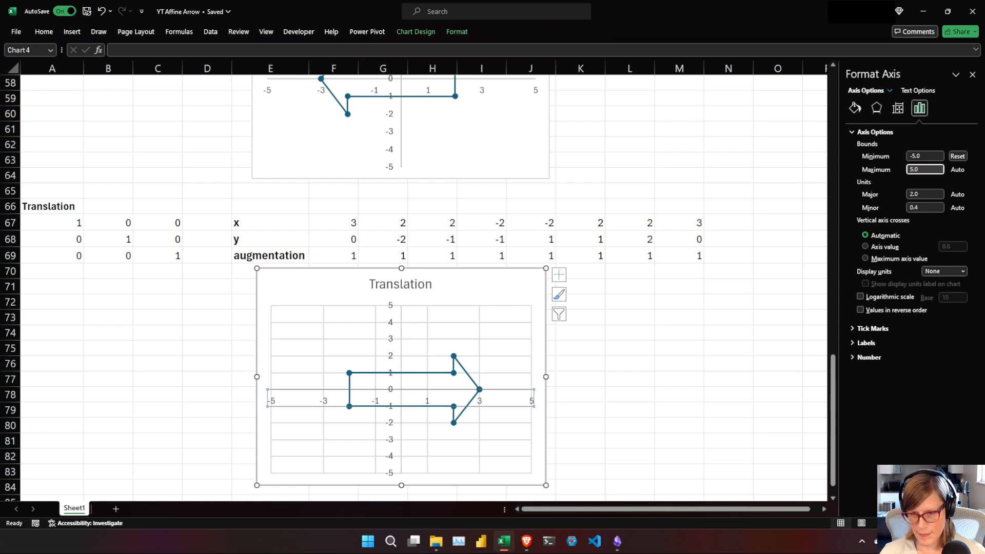
key(Tab)
Delete the Translation chart's vertical and horizontal major gridlines and nudge the chart slightly down from the coordinate rows.
click(480, 342)
key(Escape)
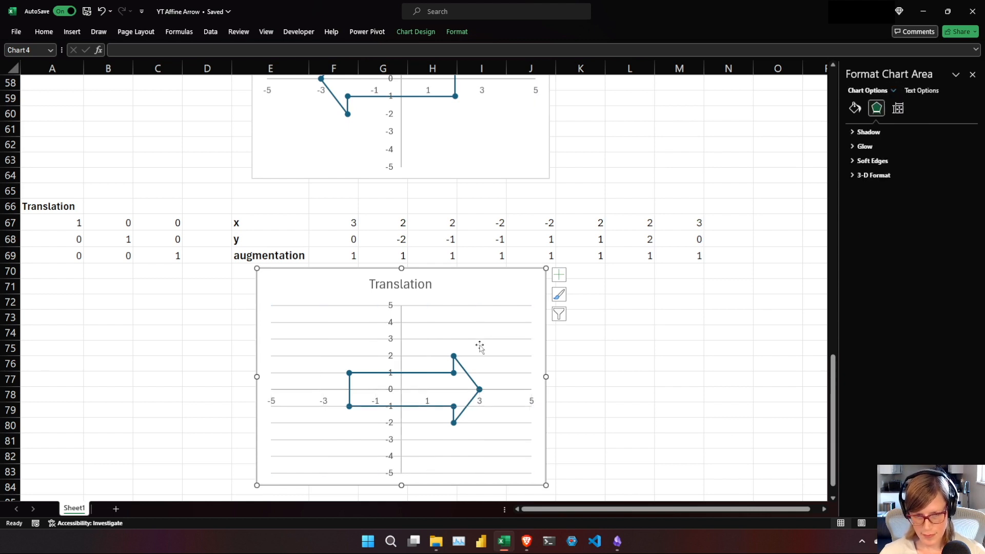
key(Delete)
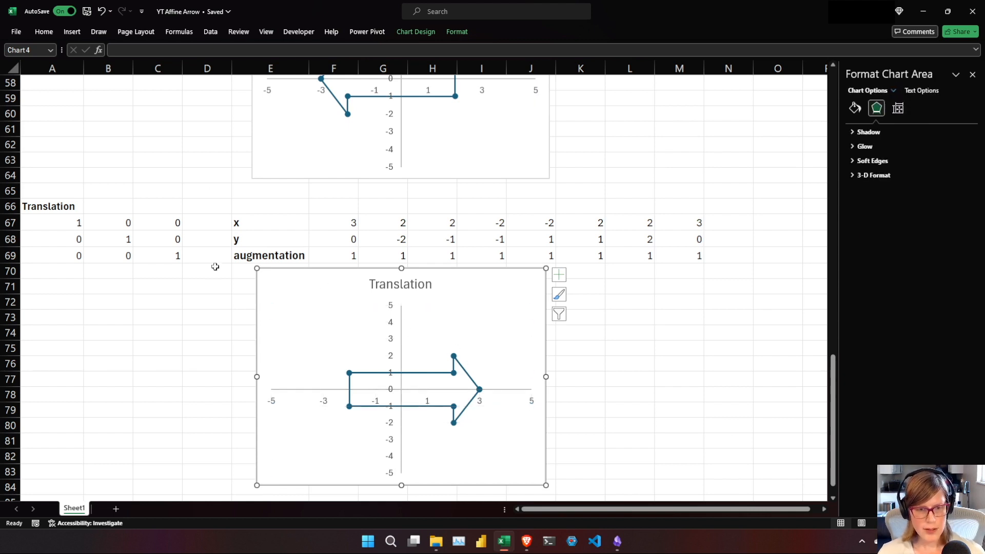
drag(457, 286, 456, 292)
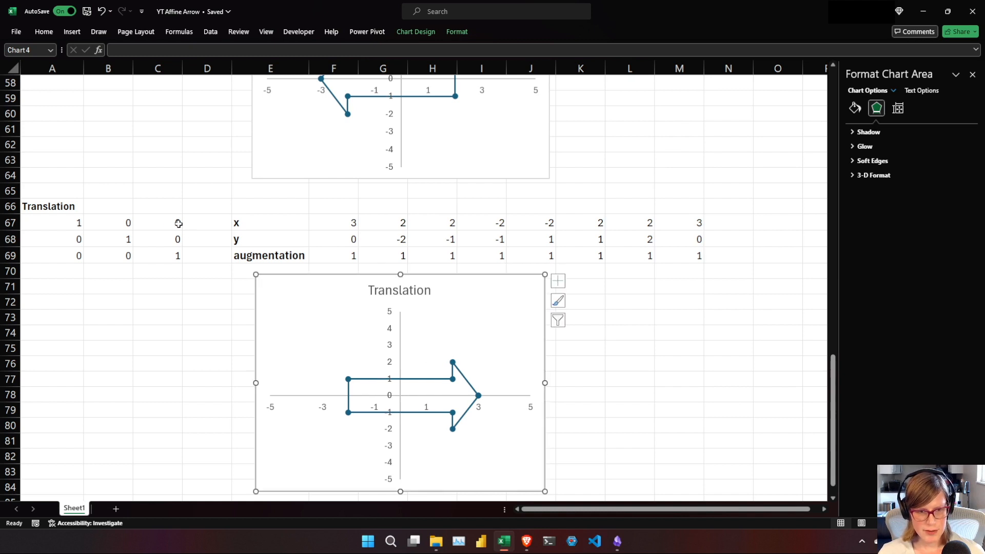
Set the translation distances in the matrix to 1 in C67 and 2 in C68.
click(175, 223)
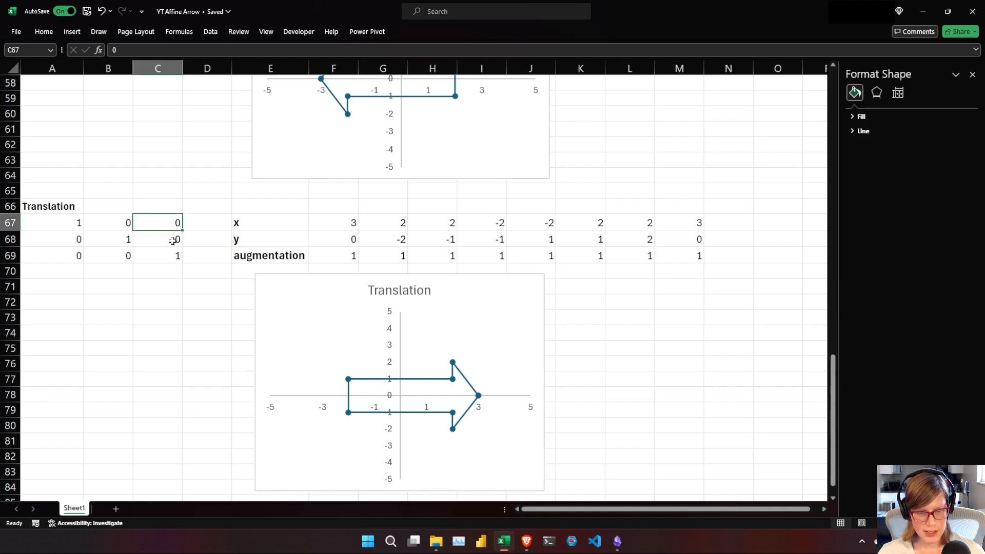
text(1)
key(Return)
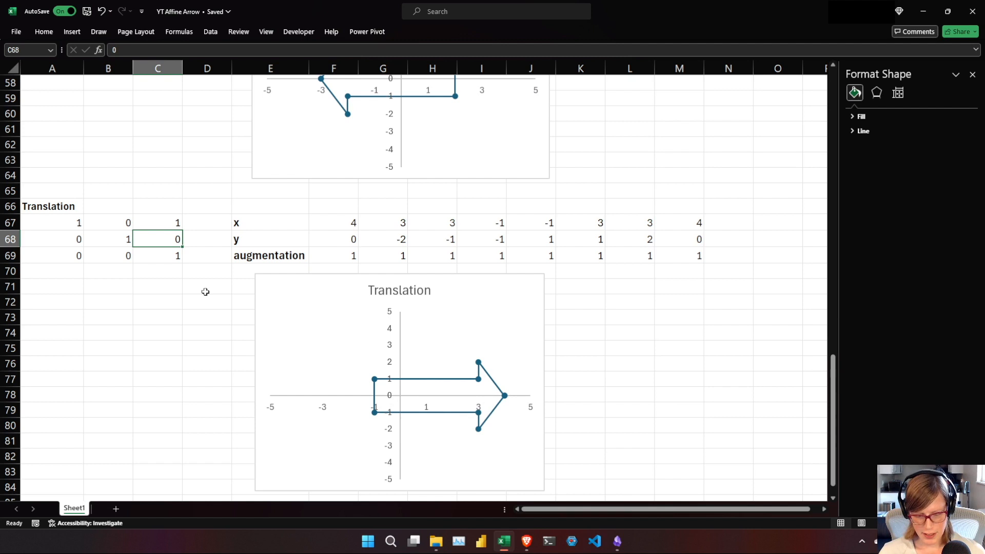
text(2)
key(Return)
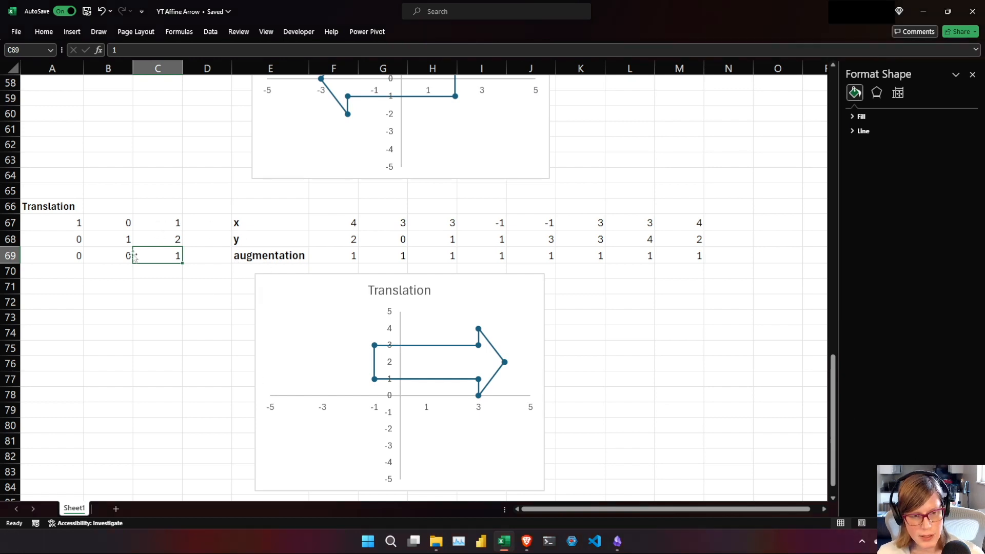
Fill the Translation matrix A67:C69 with the purple theme color.
drag(67, 226, 171, 253)
right_click(171, 254)
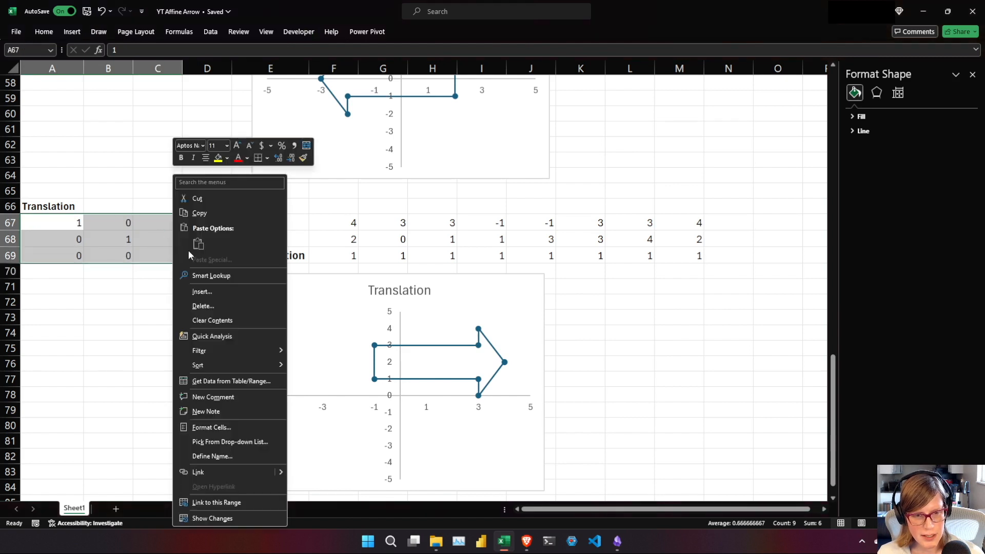
click(228, 157)
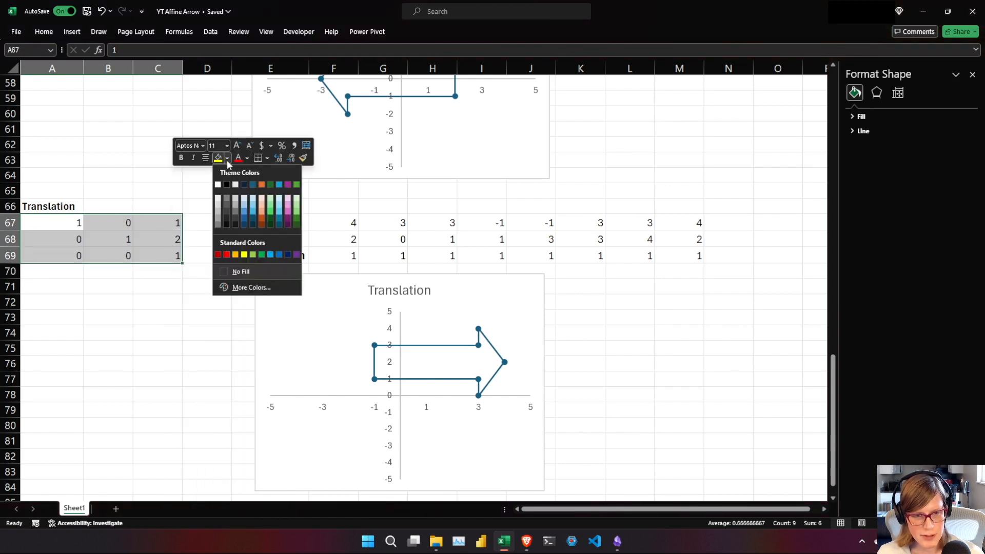
click(289, 187)
Fill the translation distance cells C67:C68 with the lightest tint of the purple theme color.
drag(157, 225, 164, 234)
right_click(164, 237)
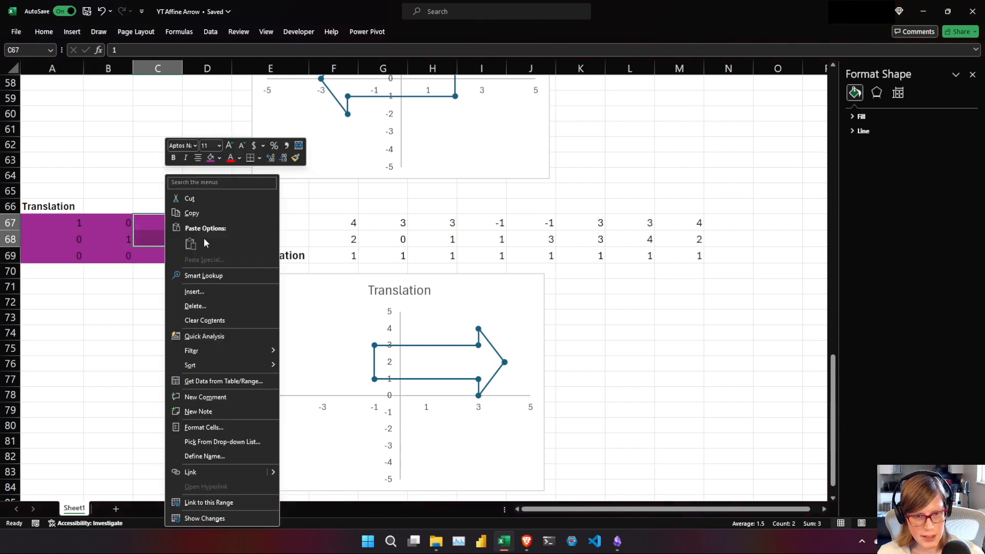
click(221, 159)
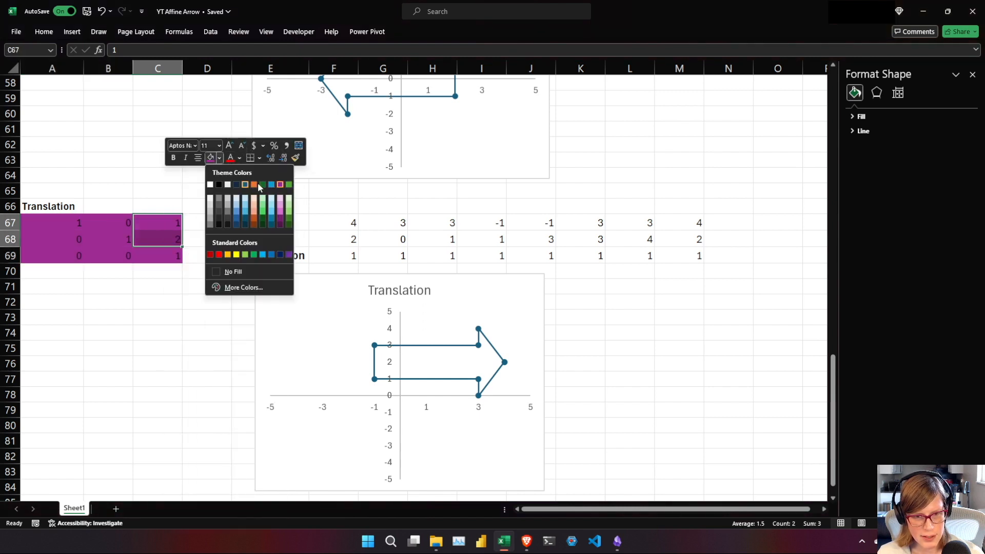
click(277, 198)
click(209, 295)
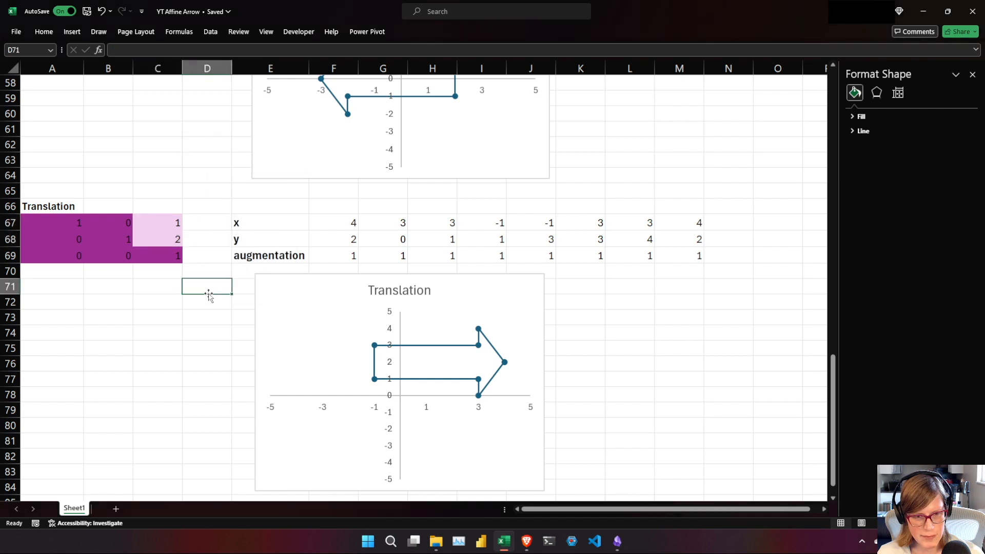
Switch to the Affine Transformations in Excel notes and expand the Shear section to read its matrix.
key(alt+Tab)
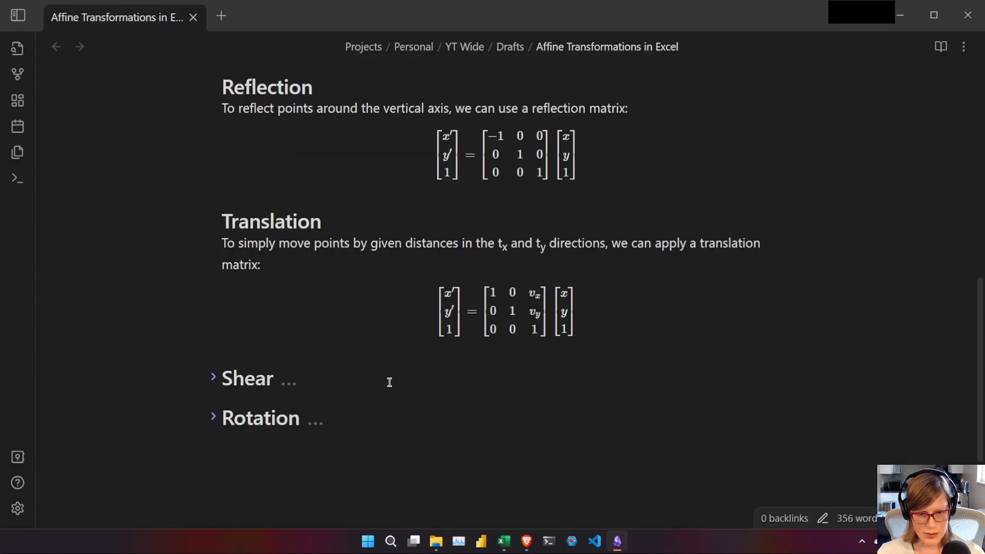
click(214, 376)
scroll(486, 440, down, 1)
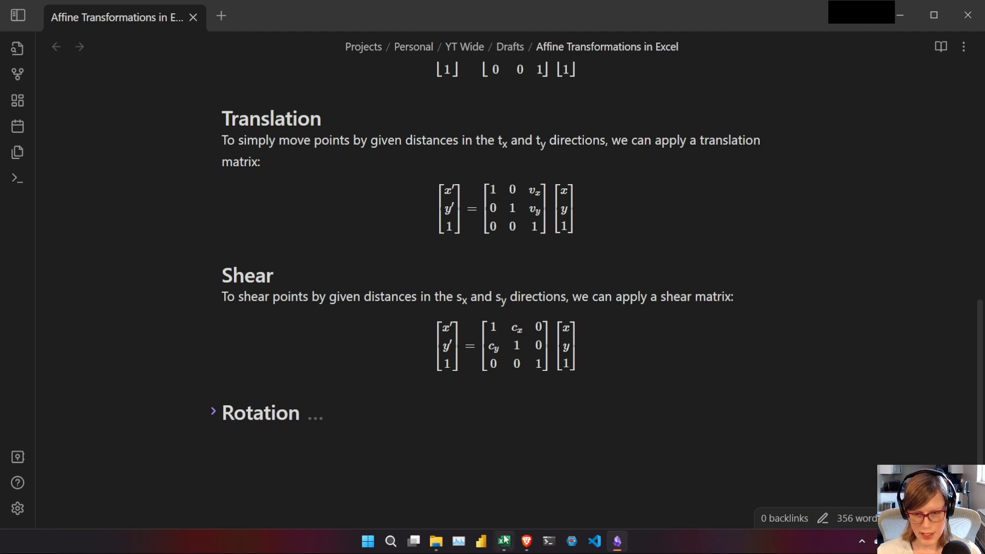
Switch to the YT Affine Arrow workbook in Excel and enter a bold heading "Shear" in A86.
mouse_move(505, 540)
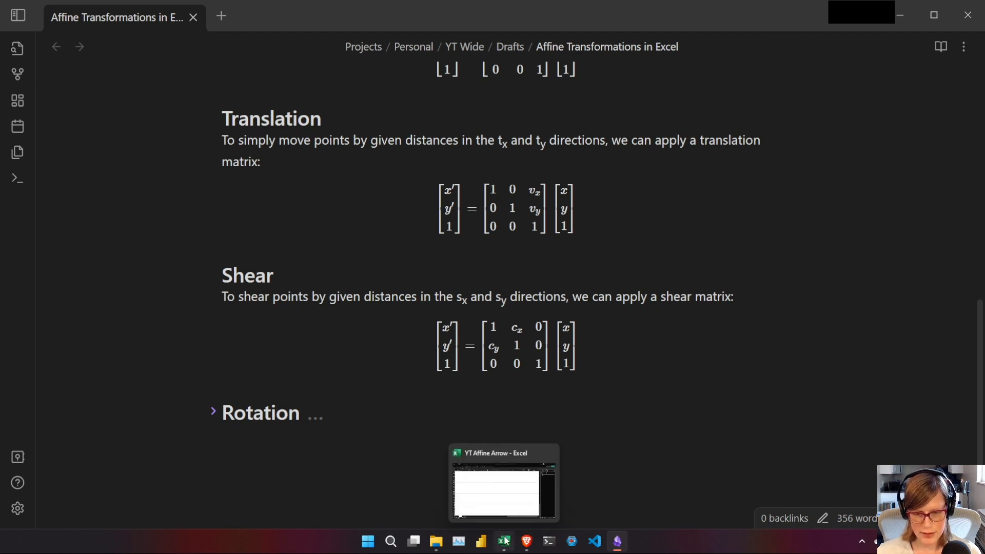
click(505, 540)
text(Shea)
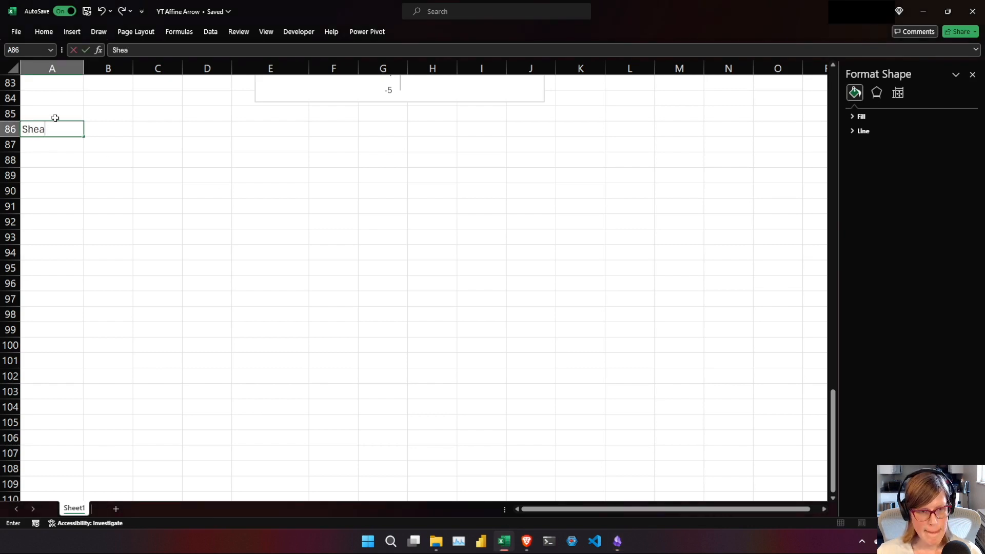
text(r)
key(Return)
click(49, 128)
key(ctrl+b)
Enter a 3×3 identity matrix in A87:C89 under the Shear heading.
click(36, 144)
text(1)
key(Tab)
text(0)
key(Tab)
text(0)
key(Return)
text(0)
key(Tab)
text(1)
key(Tab)
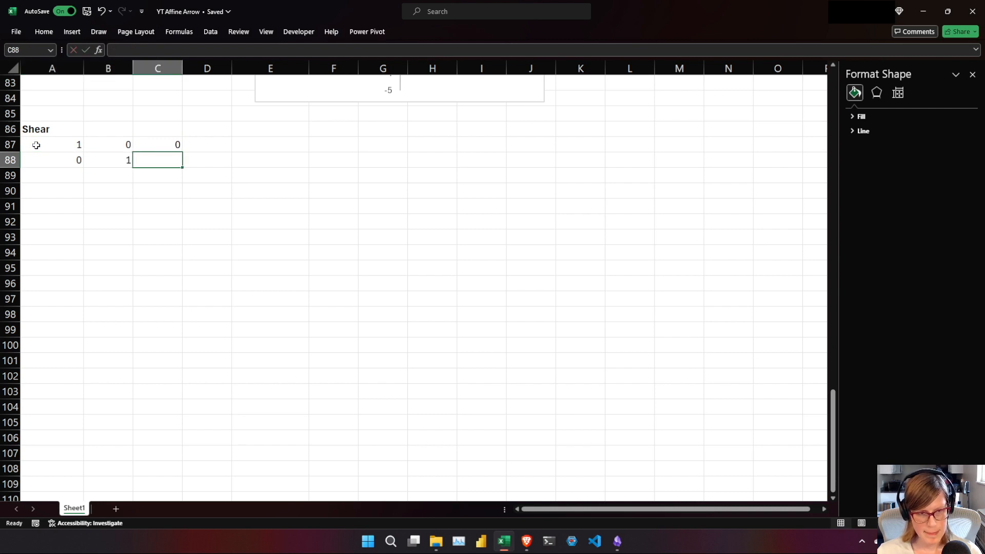
key(0)
key(Return)
key(0)
key(Tab)
text(0)
key(Tab)
text(1)
key(Return)
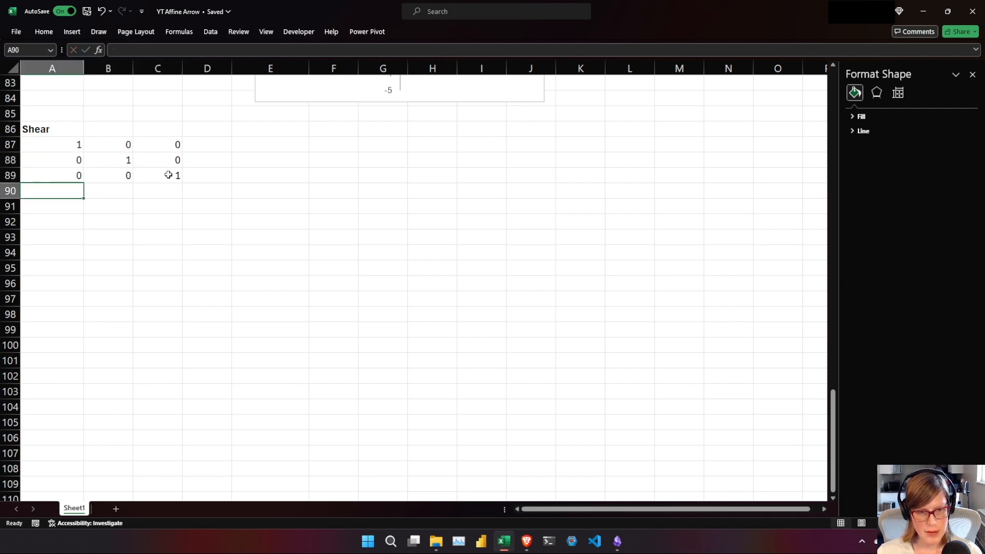
Copy the x, y and augmentation labels from E67:E69 to E87:E89.
click(264, 145)
scroll(264, 146, up, 2)
scroll(263, 147, up, 4)
drag(264, 109, 261, 145)
key(ctrl+c)
click(259, 418)
key(ctrl+v)
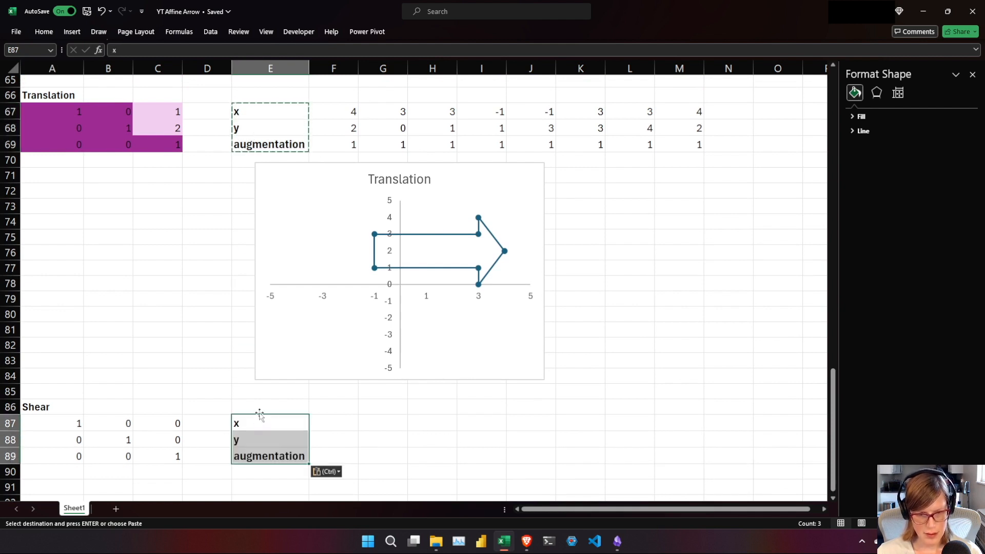
key(Escape)
Enter =MMULT($A$87:$C$89,F1:F3) in F87 to multiply the Shear matrix by the first original point.
click(333, 425)
text(=MMULT()
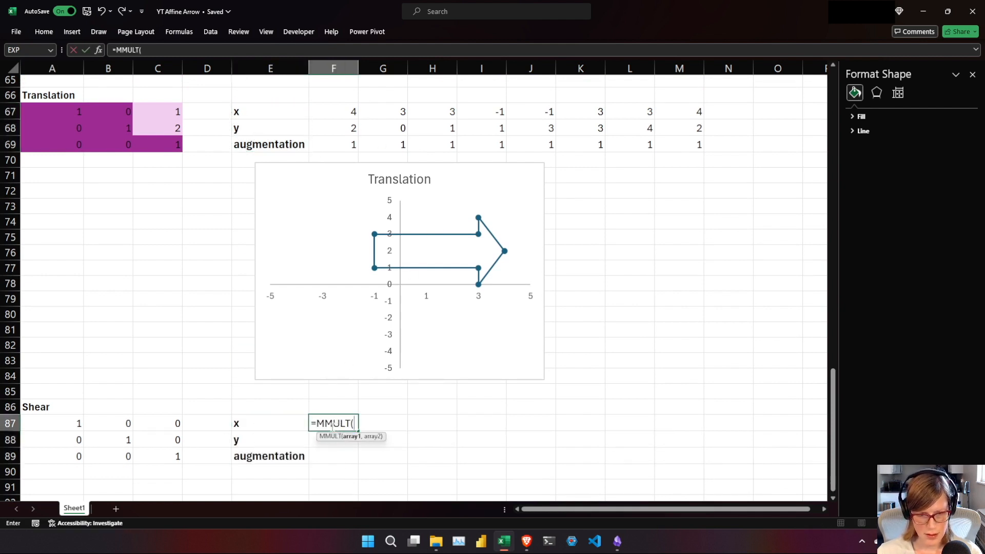
drag(69, 423, 167, 457)
key(F4)
text(,)
drag(832, 462, 827, 149)
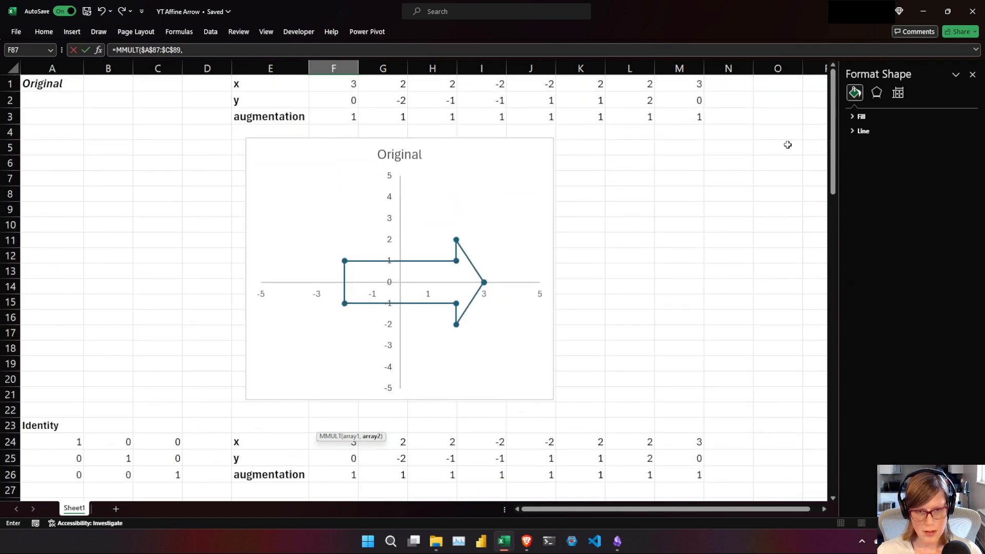
drag(326, 94, 328, 124)
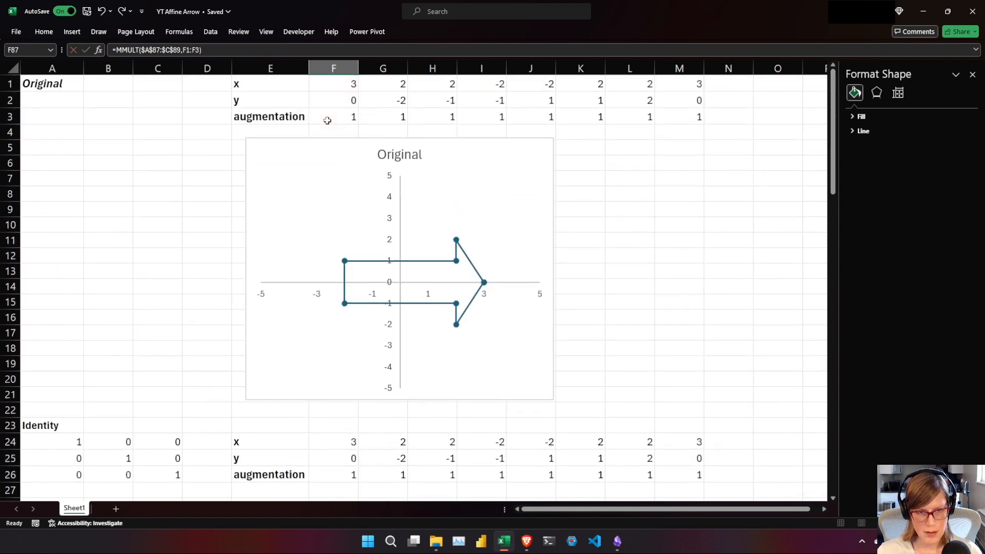
key(Return)
Fill the MMULT formula from F87 across to M87.
drag(833, 405, 832, 414)
click(339, 445)
drag(358, 453, 692, 461)
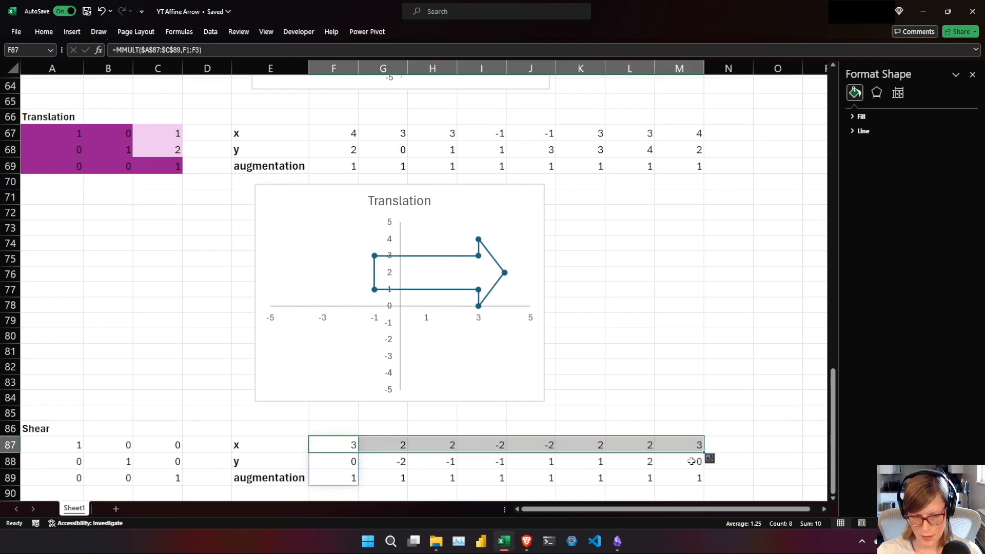
Insert a scatter chart with straight lines and markers below the Shear table and size it to span about columns E to J, rows 91 to 105.
click(333, 496)
key(Down)
key(Down)
key(Down)
key(Down)
key(Down)
key(Down)
key(Down)
key(Down)
key(Down)
key(Down)
key(Down)
key(Down)
key(Down)
key(Down)
key(Down)
key(Down)
key(Down)
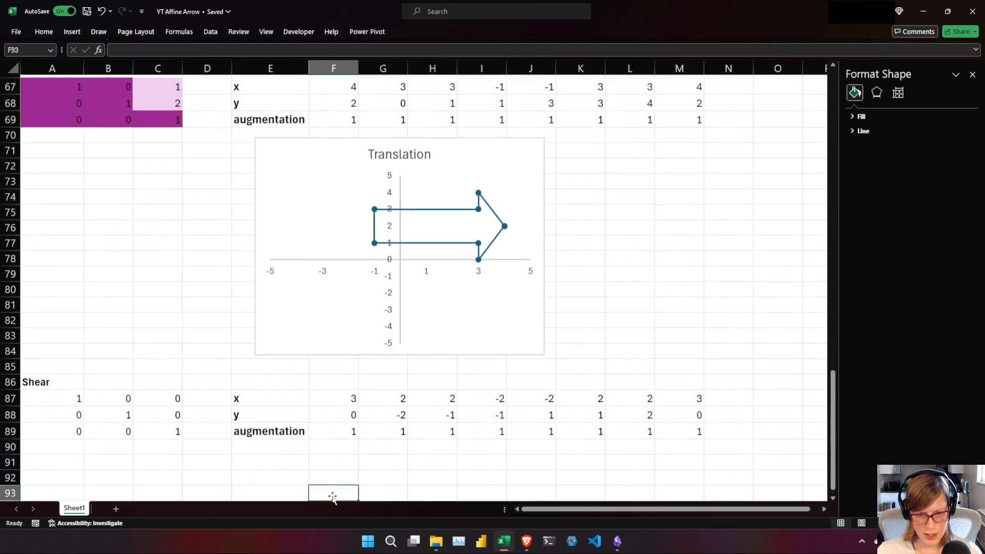
key(Up)
key(Up)
key(Up)
key(Up)
key(Up)
key(Up)
key(Up)
key(Up)
key(Up)
key(Up)
key(Up)
key(Up)
key(Up)
key(Up)
key(Up)
key(Up)
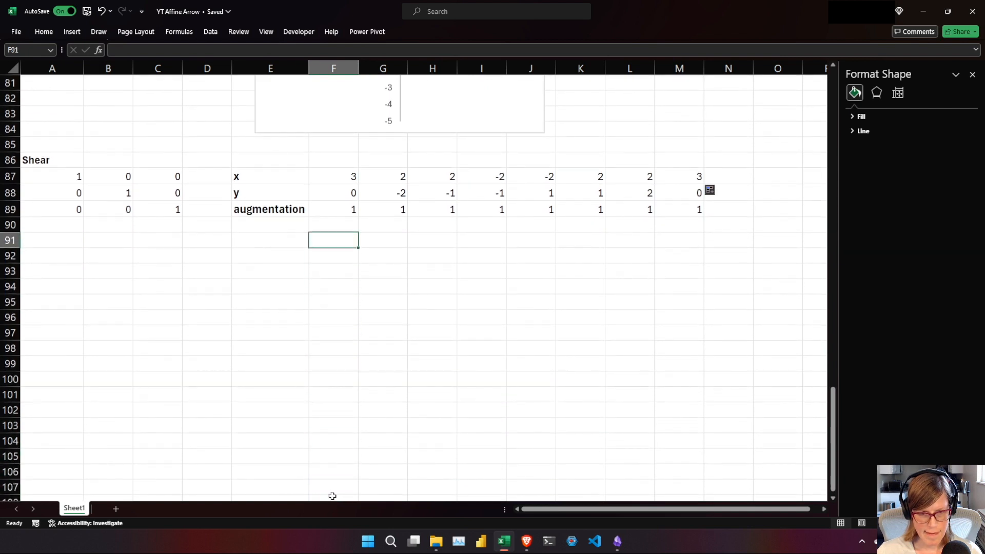
click(85, 31)
click(354, 61)
click(361, 103)
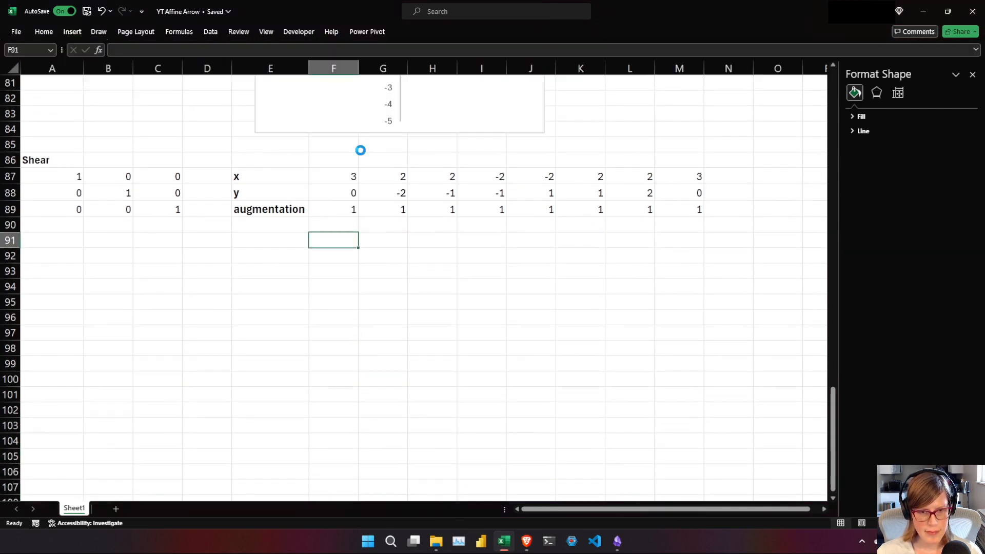
drag(372, 293, 406, 311)
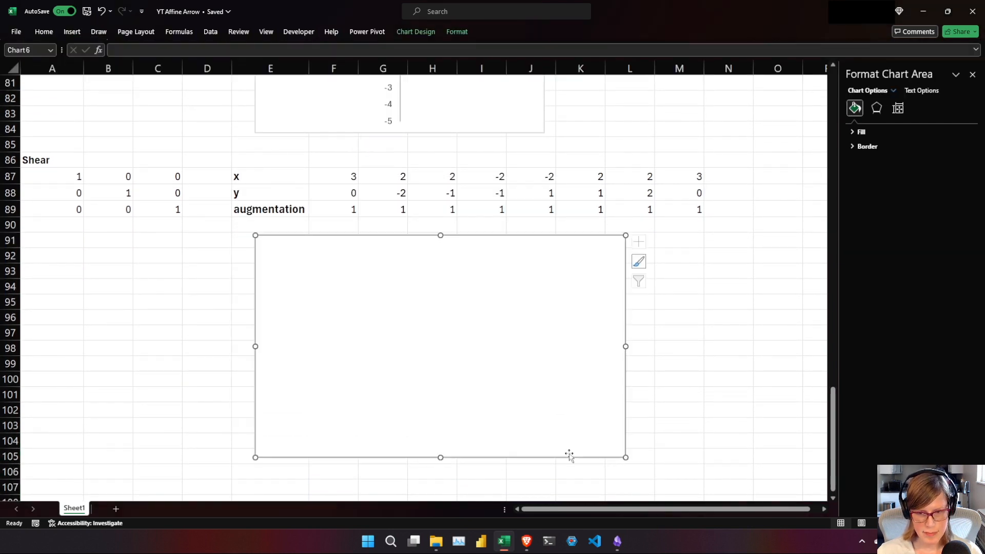
drag(625, 457, 543, 460)
Add a chart series named from A86, with X values F87:M87 and Y values F88:M88.
right_click(447, 352)
click(500, 194)
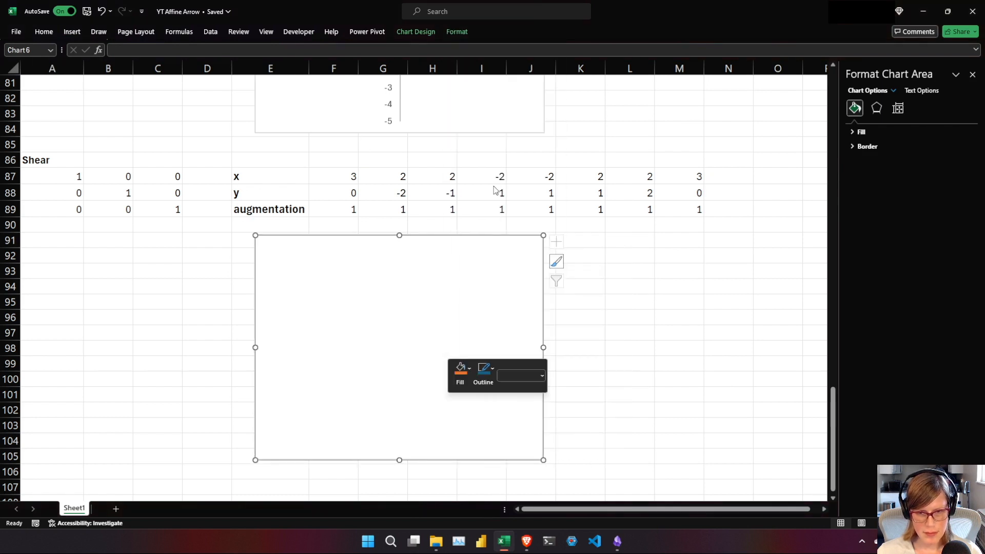
click(342, 297)
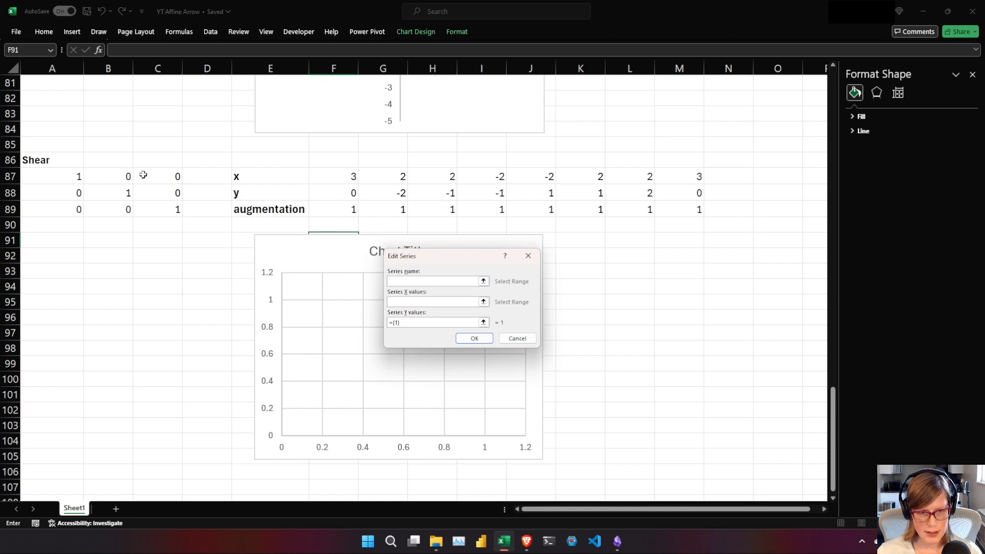
click(54, 160)
click(479, 302)
drag(337, 181, 682, 176)
click(427, 322)
drag(353, 194, 688, 199)
click(475, 338)
click(546, 371)
Set the Shear chart's vertical axis bounds to a minimum of -5 and a maximum of 5.
click(374, 286)
click(377, 288)
click(379, 289)
click(919, 108)
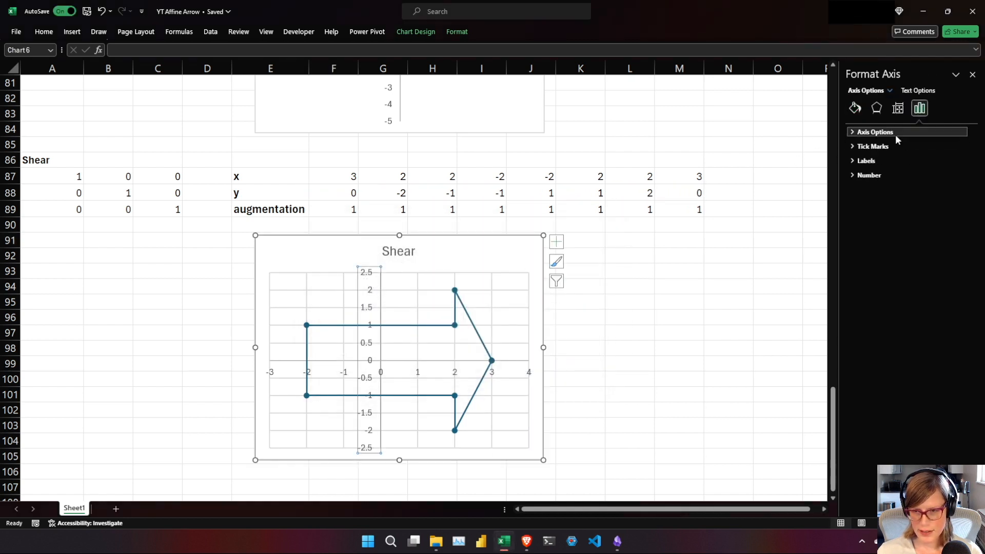
click(896, 132)
click(899, 154)
text(-5)
key(Tab)
text(5)
key(Tab)
Set the Shear chart's horizontal axis minimum to -5.
click(493, 378)
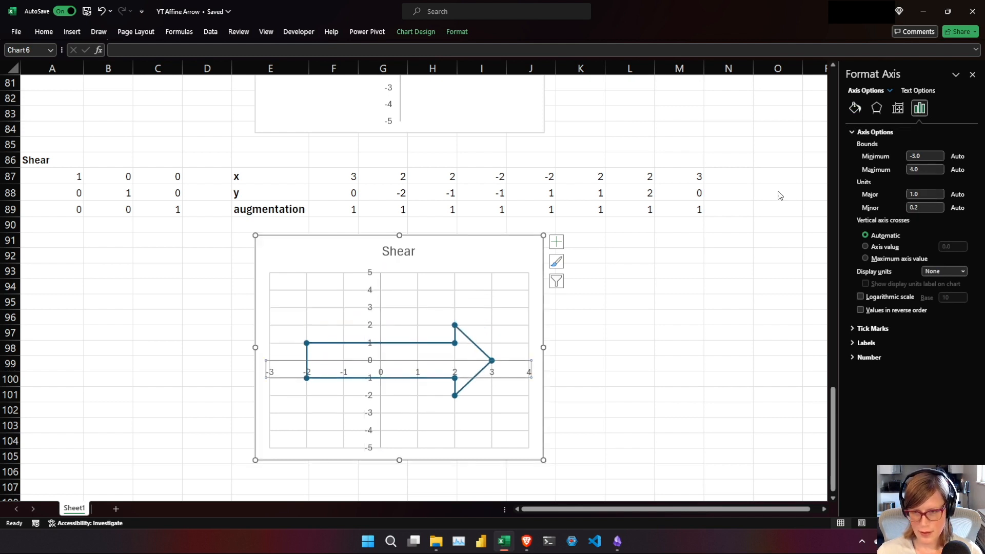
click(899, 156)
text(-5)
key(Tab)
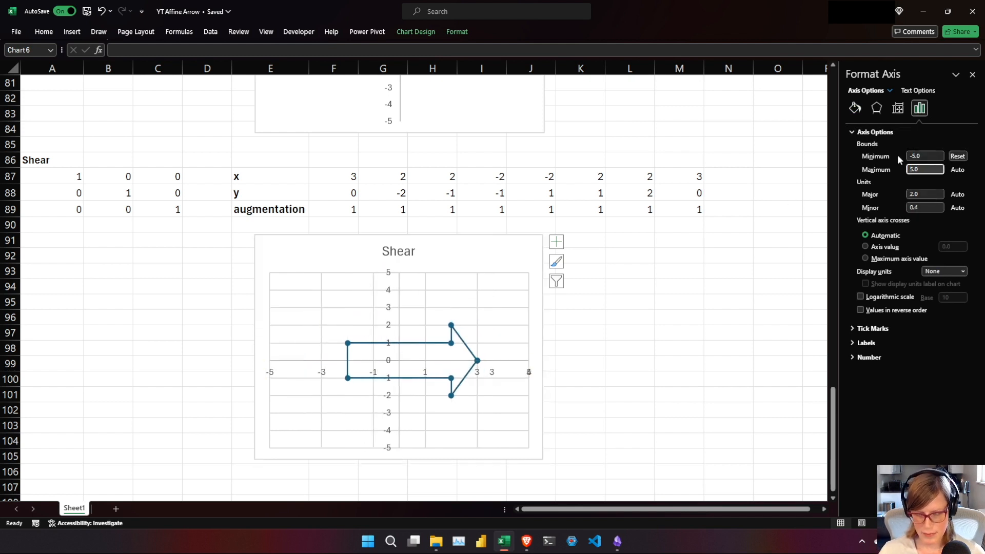
key(Tab)
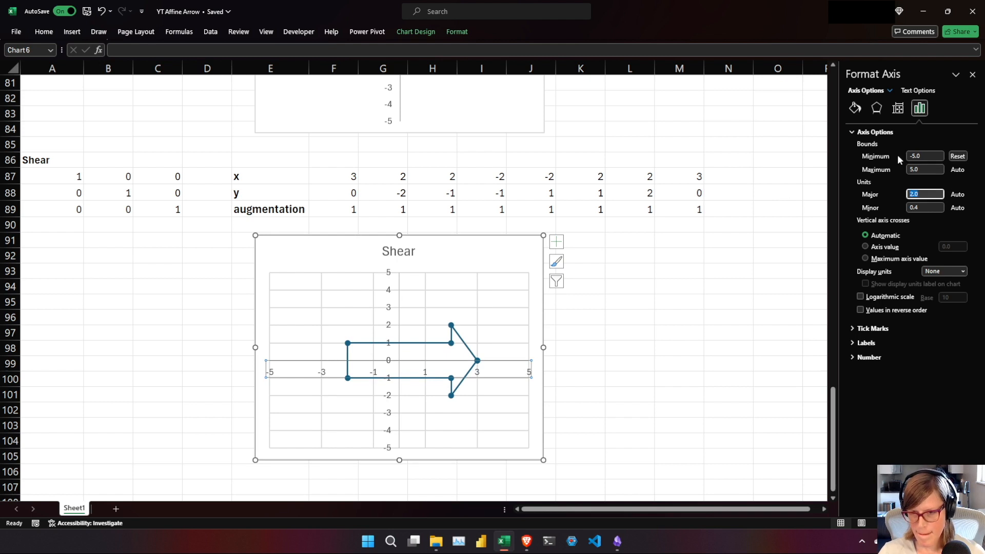
Delete the horizontal and vertical gridlines from the Shear chart.
click(447, 307)
key(Delete)
click(425, 310)
key(Delete)
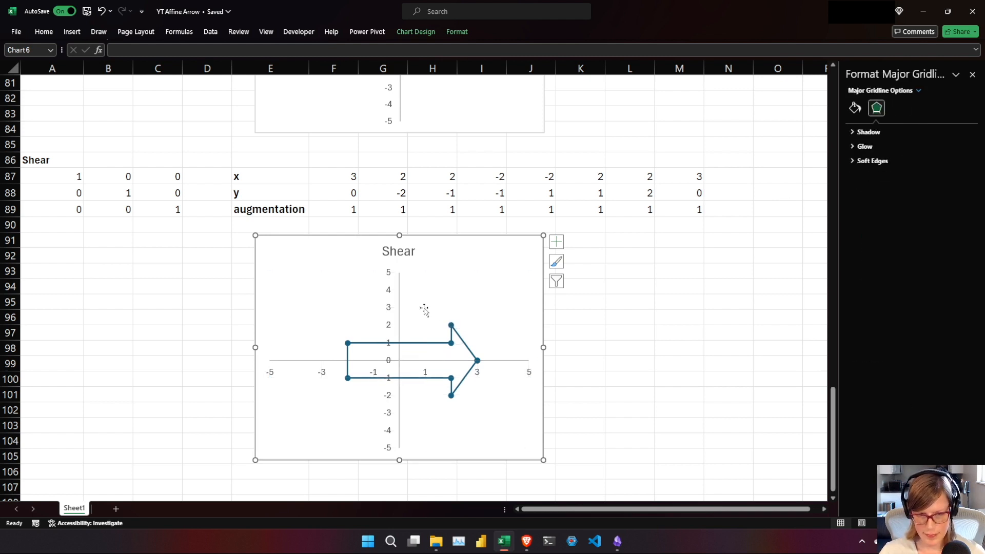
Fill the Shear matrix A87:C89 with the bright blue theme color.
click(125, 177)
drag(59, 181, 174, 208)
right_click(182, 213)
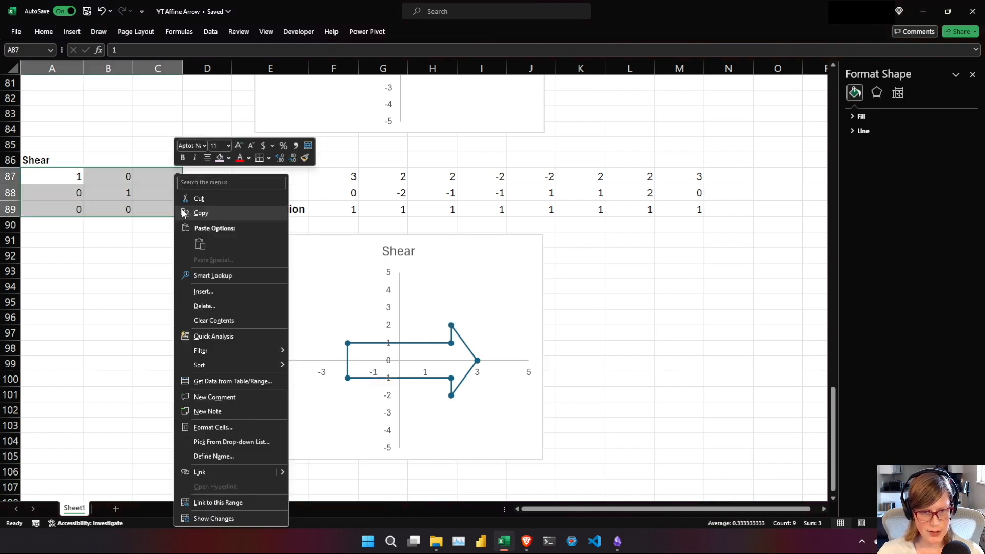
click(229, 159)
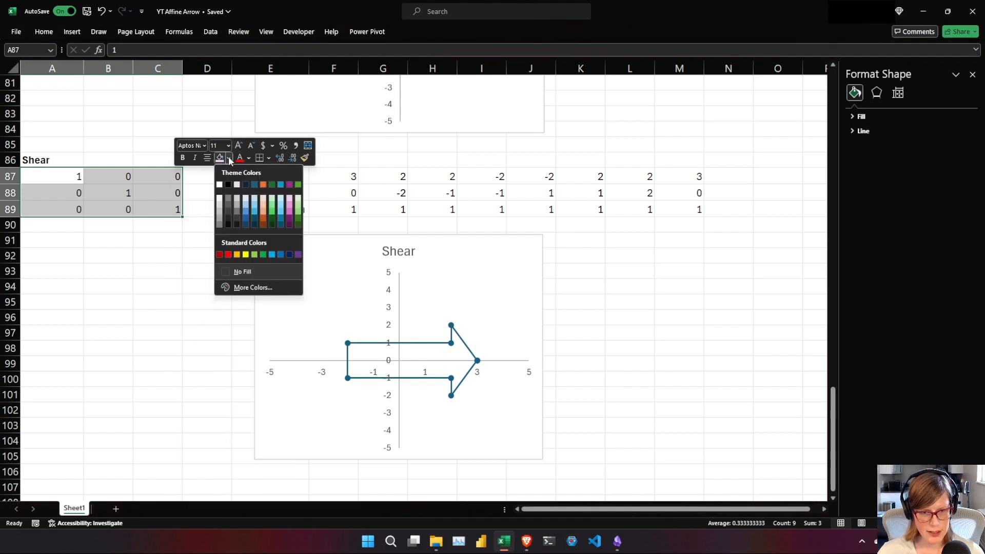
click(281, 185)
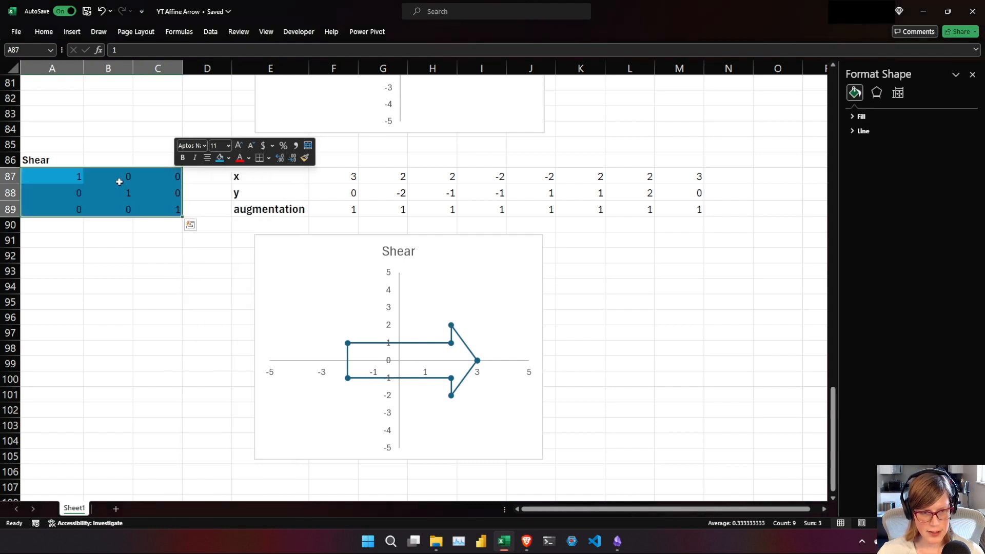
Fill the shear factor cells B87 and A88 with a light blue theme tint.
click(135, 176)
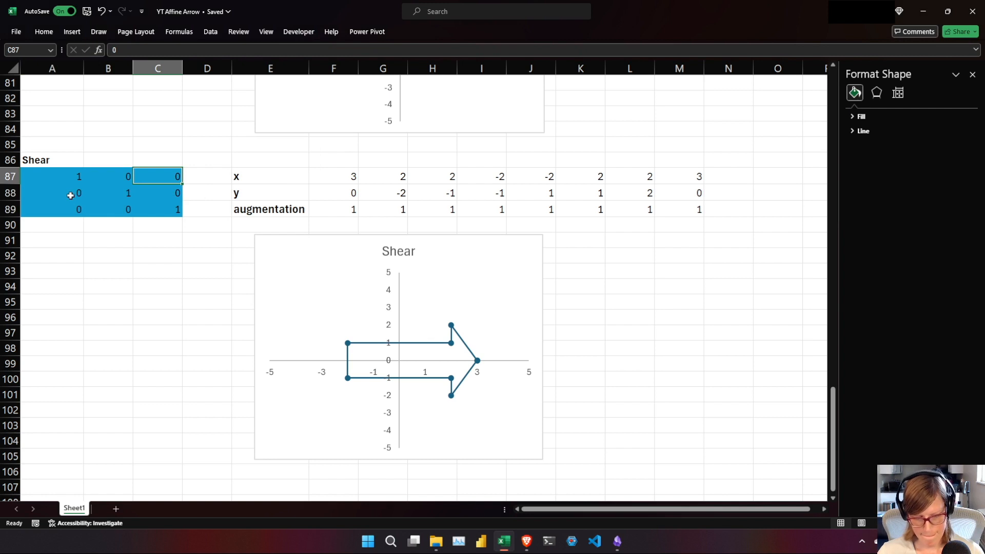
ctrl+click(75, 194)
click(111, 181)
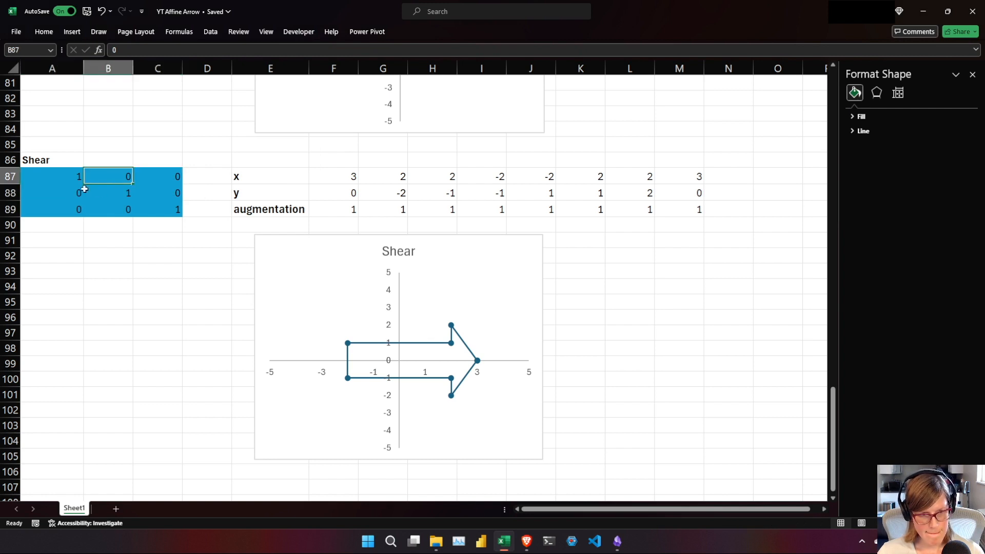
ctrl+click(77, 192)
right_click(76, 193)
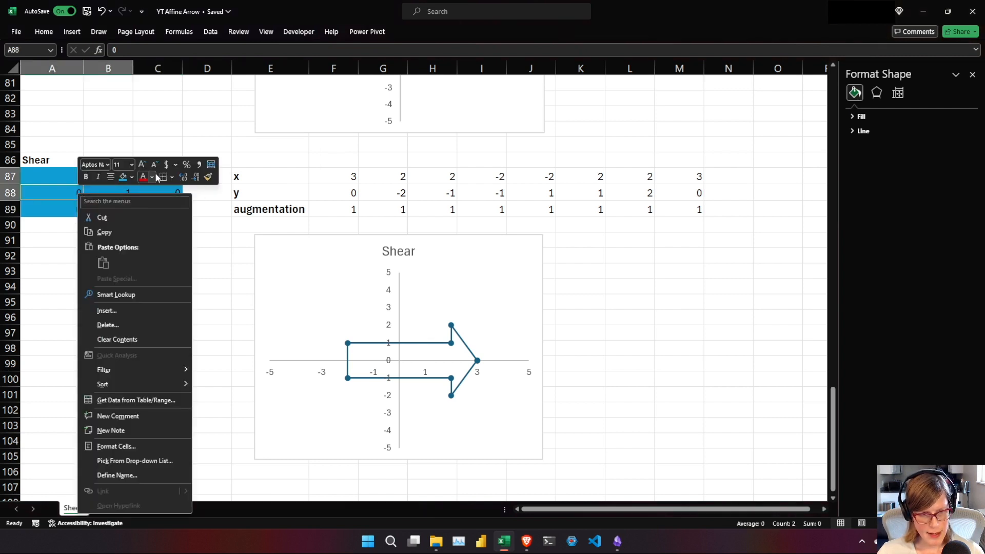
click(134, 175)
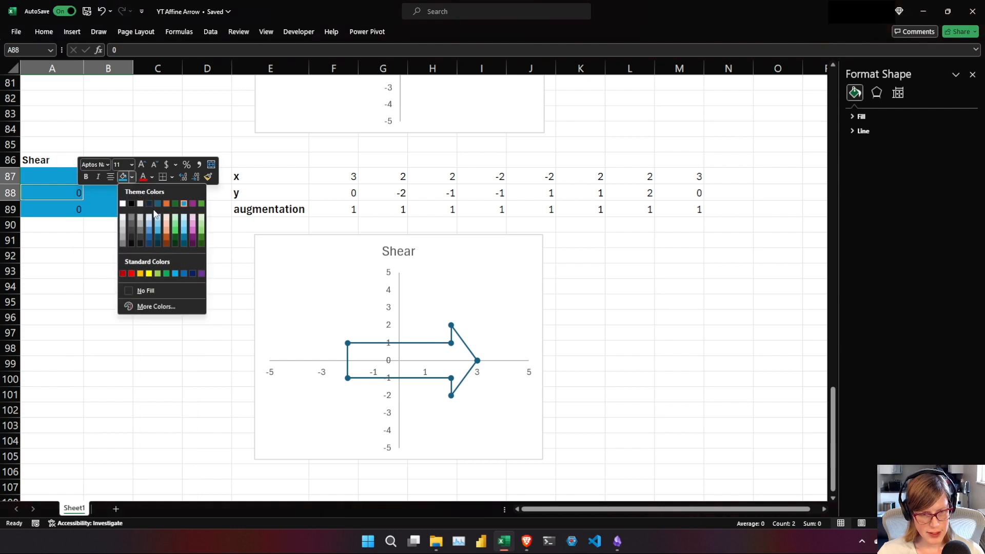
click(158, 219)
Set the shear factors in the matrix to 1 in B87 and -1 in A88.
click(109, 176)
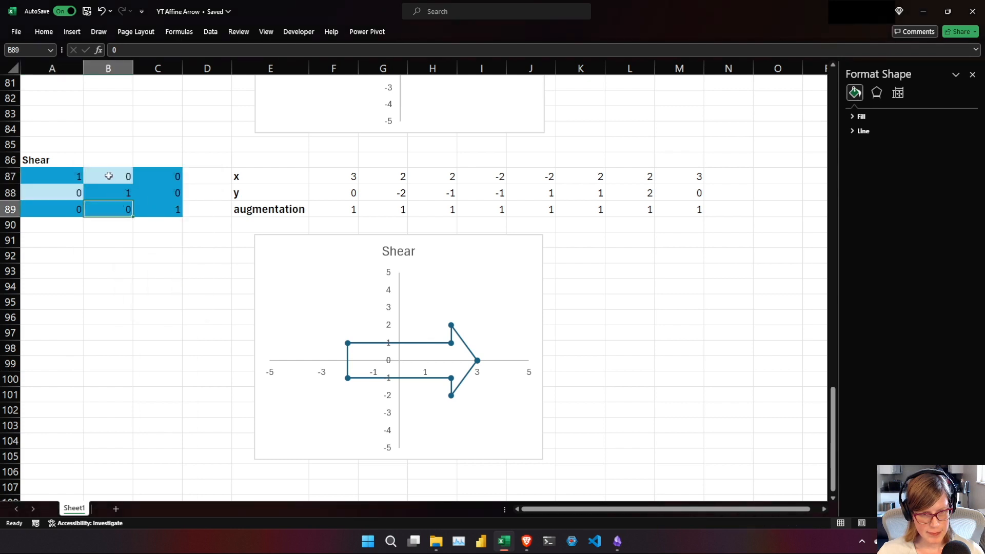
text(1)
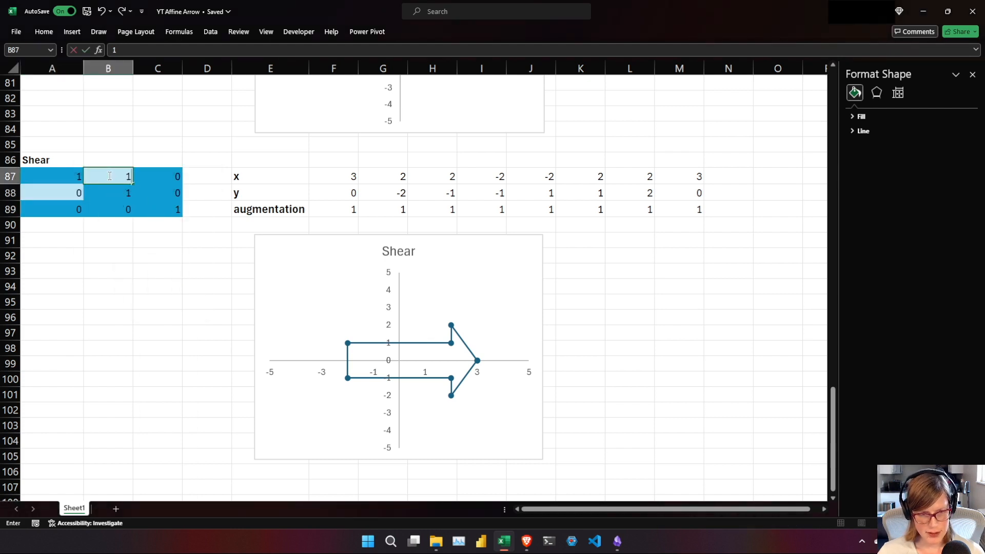
key(Return)
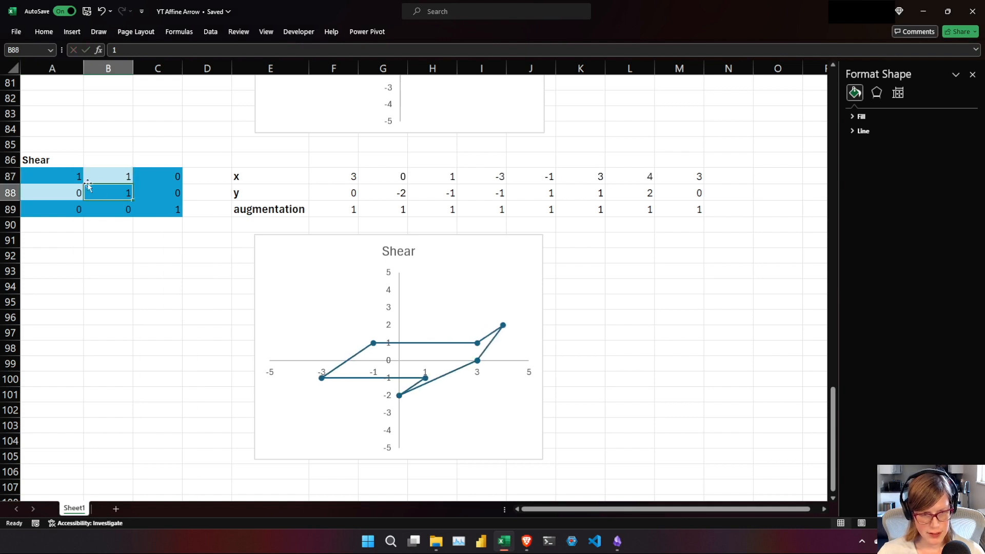
click(48, 193)
text(-1)
key(Return)
Switch to the Affine Transformations in Excel notes and expand the Rotation section to read its matrix.
key(alt+Tab)
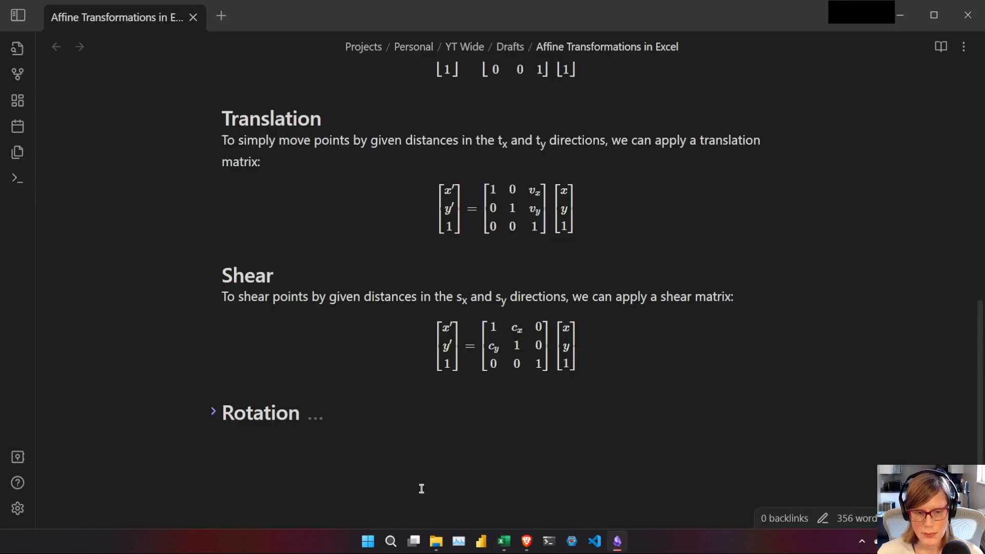
click(213, 412)
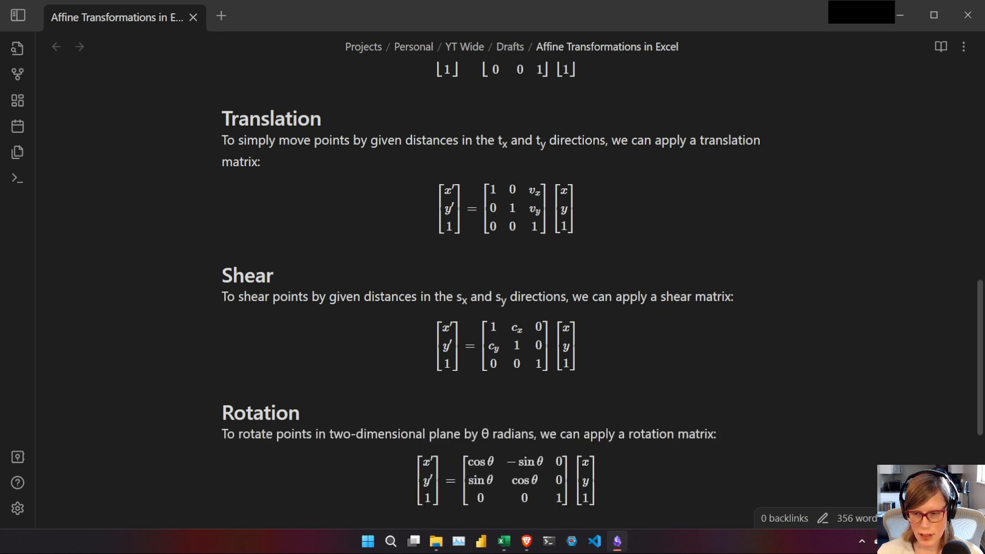
drag(980, 402, 981, 497)
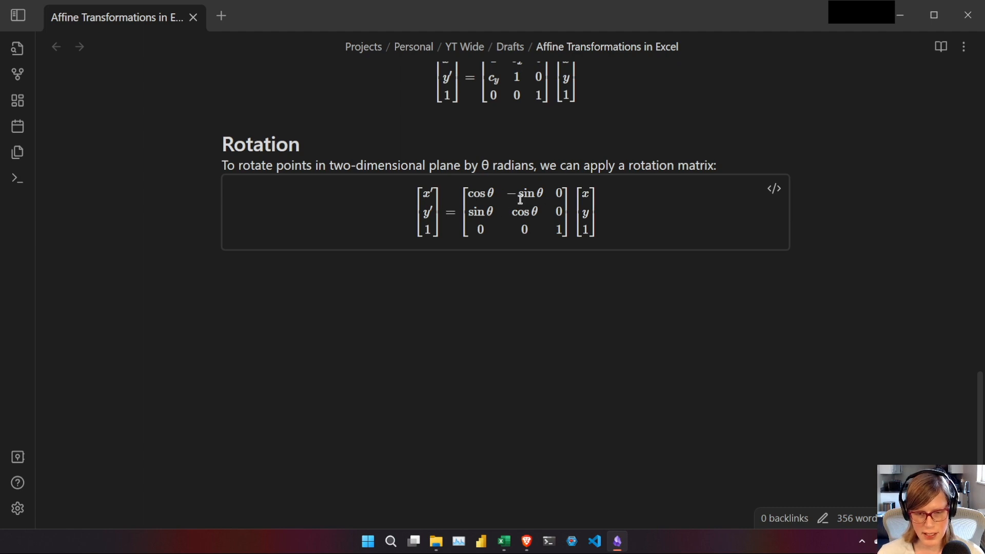
Return to the Excel workbook and enter a bold heading "Rotation" in A107.
key(alt+Tab)
text(Rotation)
key(Return)
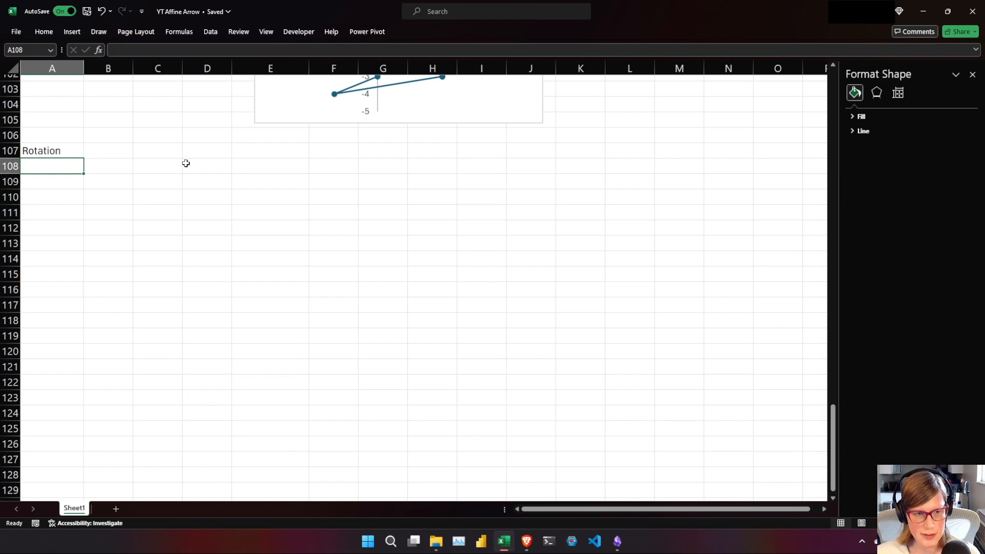
click(59, 154)
key(ctrl+b)
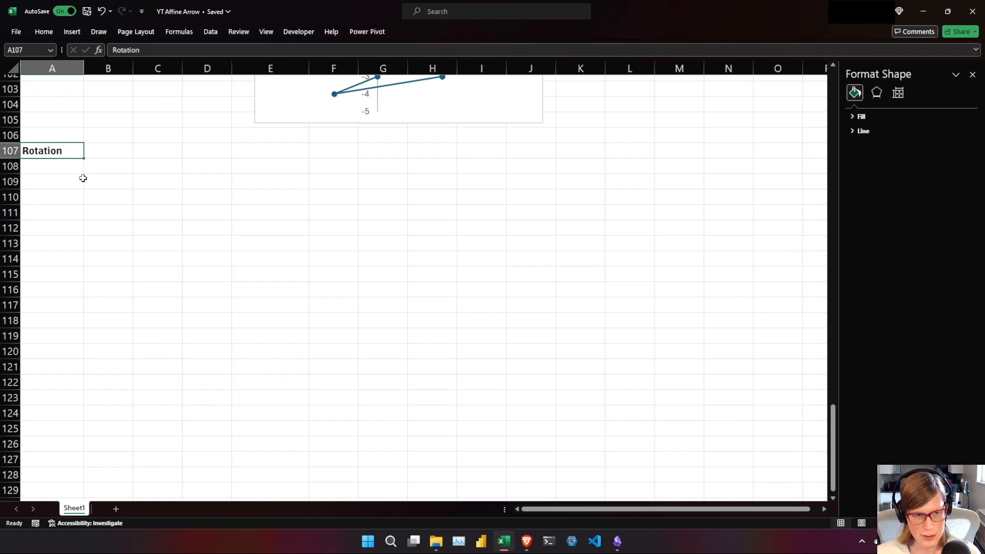
Label A108 "theta" under the Rotation heading and enter a starting angle of 0 in B108.
click(80, 168)
text(the)
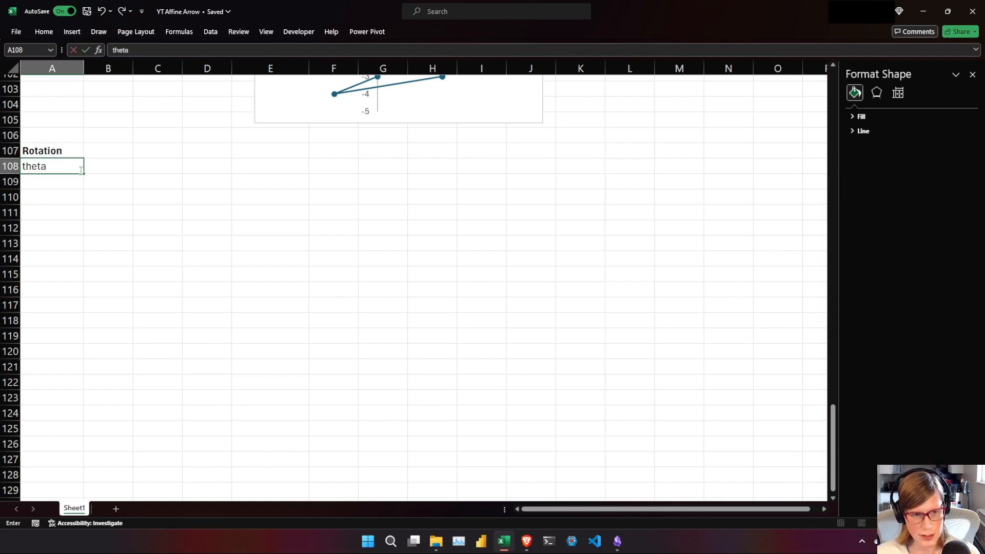
text(ta)
key(Tab)
text(0)
key(Return)
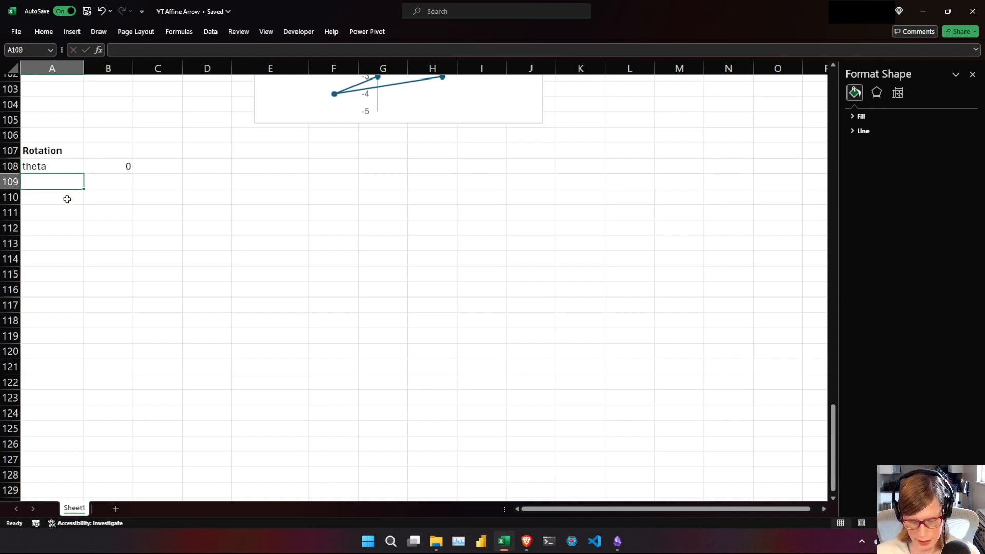
Build the rotation matrix's first row in A109:C109 with =COS(B108), =-SIN(B108) and 0.
text(=cos)
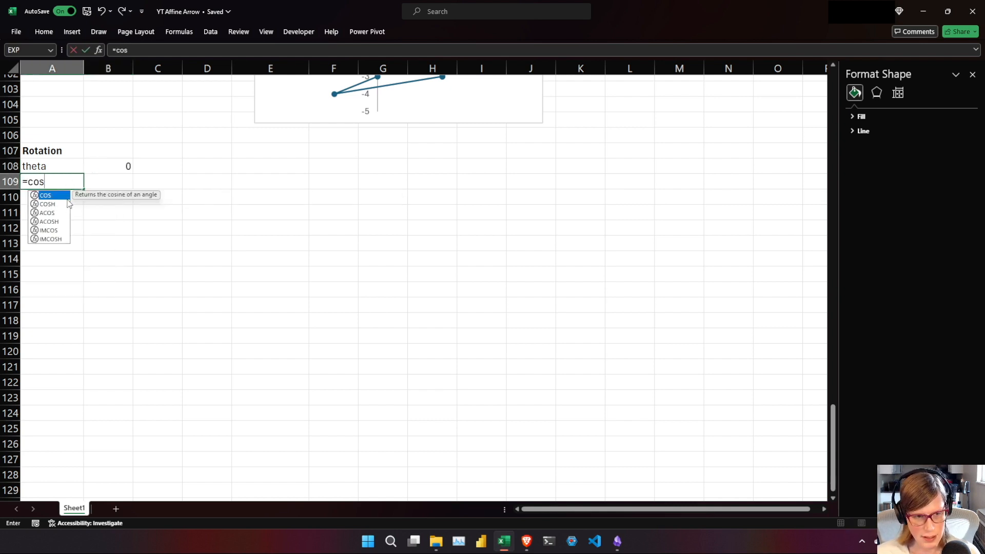
key(Tab)
click(111, 171)
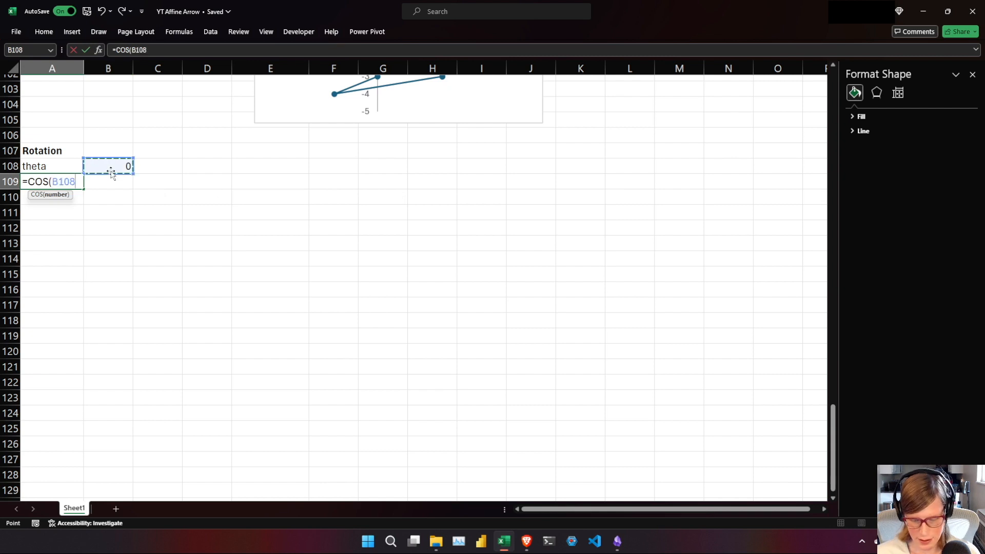
text())
key(Tab)
text(=)
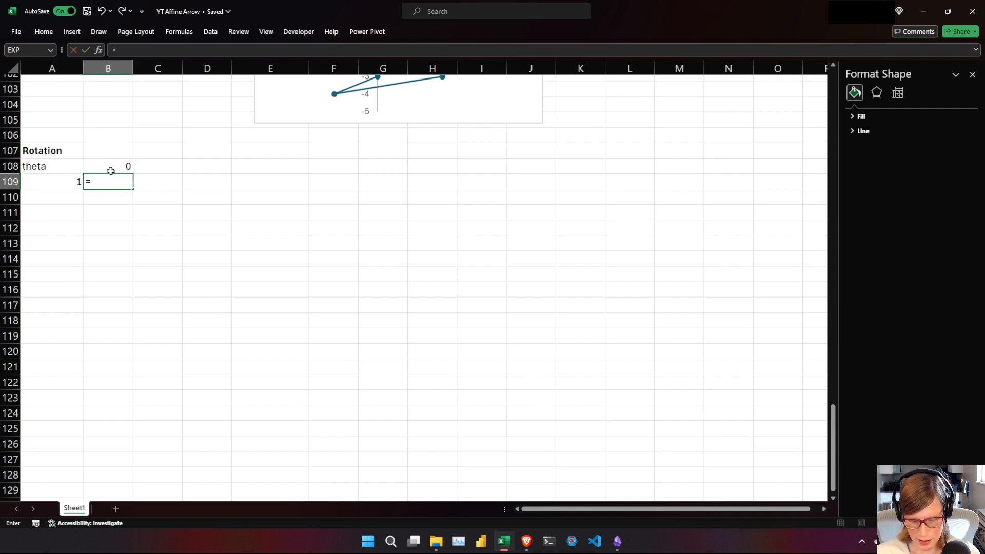
text(-sin)
key(Tab)
click(113, 167)
key(Tab)
text(0)
key(Return)
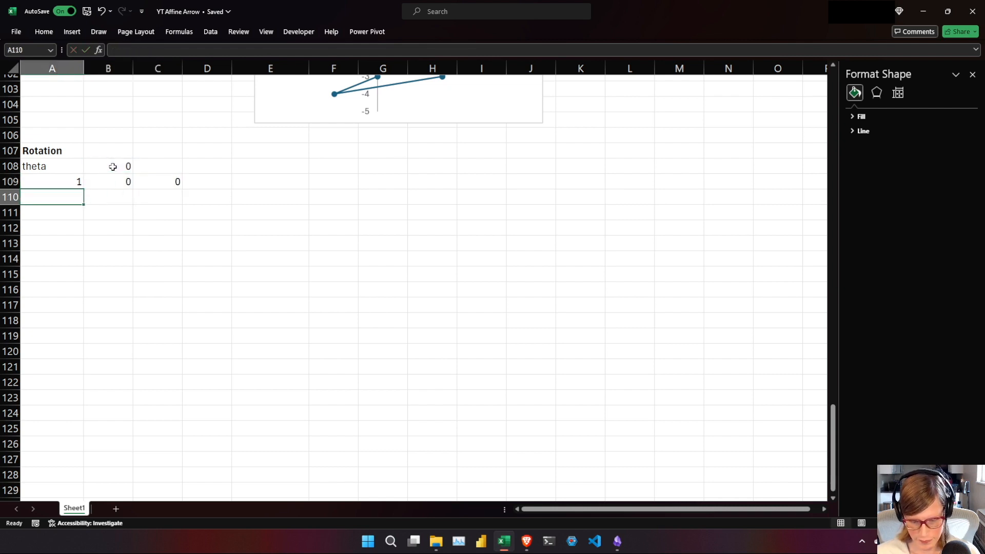
Build the rotation matrix's second row in A110:C110 with =SIN(B108), =COS(B108) and 0.
text(=sin)
key(Tab)
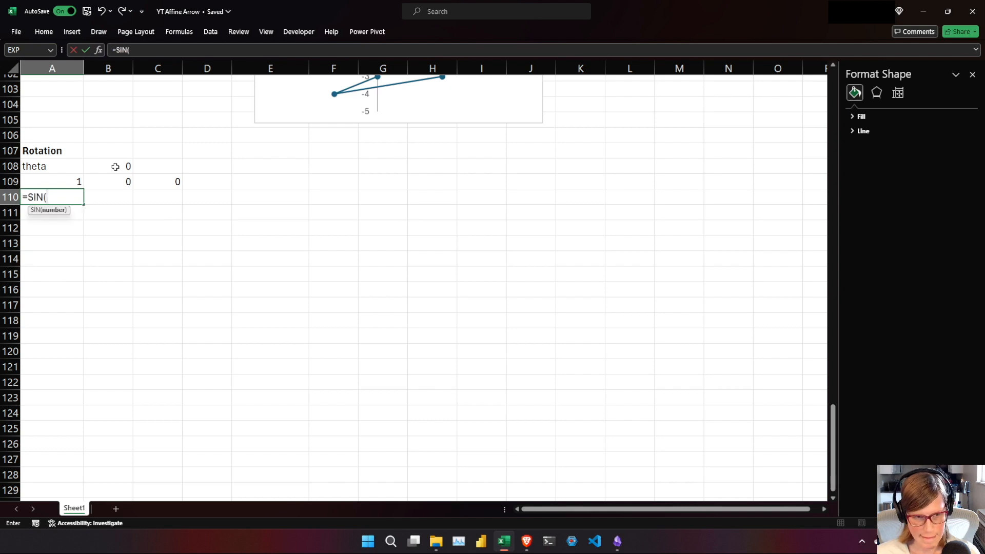
click(106, 165)
key(Tab)
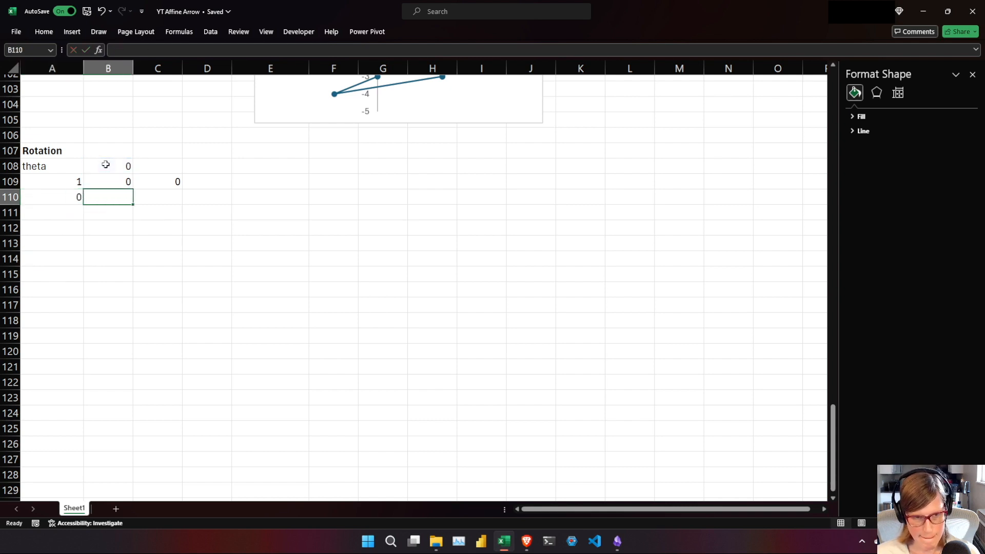
text(=cos)
key(Tab)
click(108, 164)
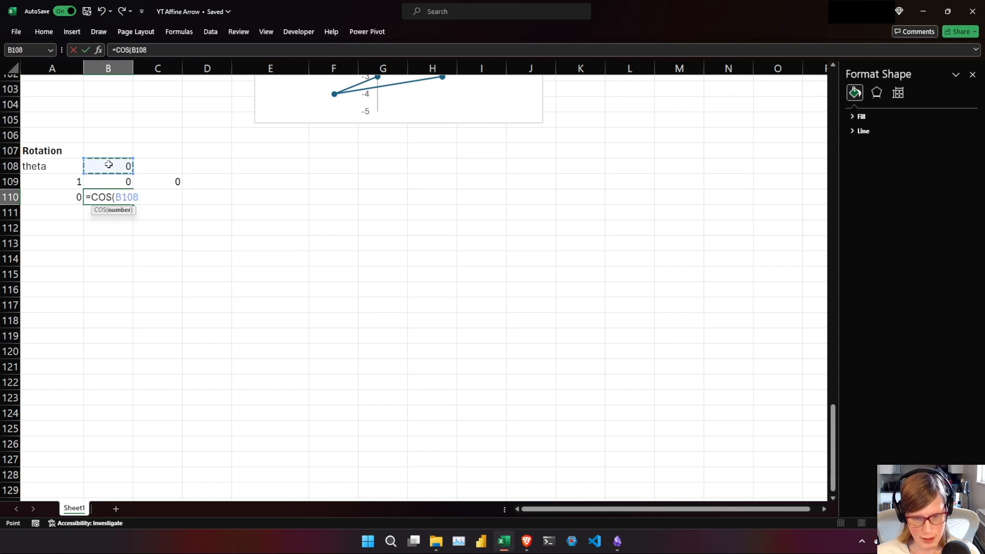
key(Return)
click(144, 194)
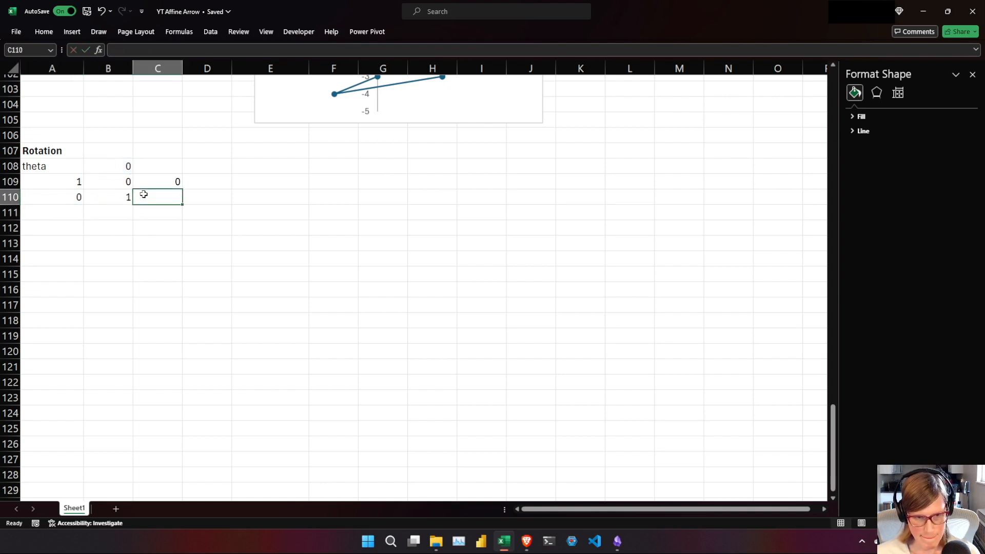
text(0)
key(Return)
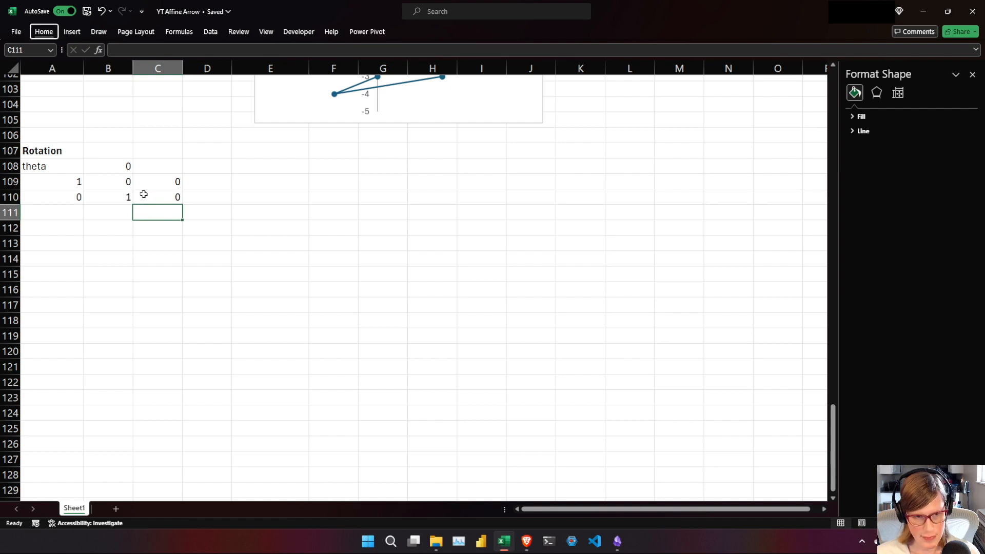
Complete the rotation matrix's third row in A111:C111 with 0, 0 and 1.
key(Left)
key(Left)
text(0)
key(Tab)
text(0)
key(Tab)
text(1)
key(Tab)
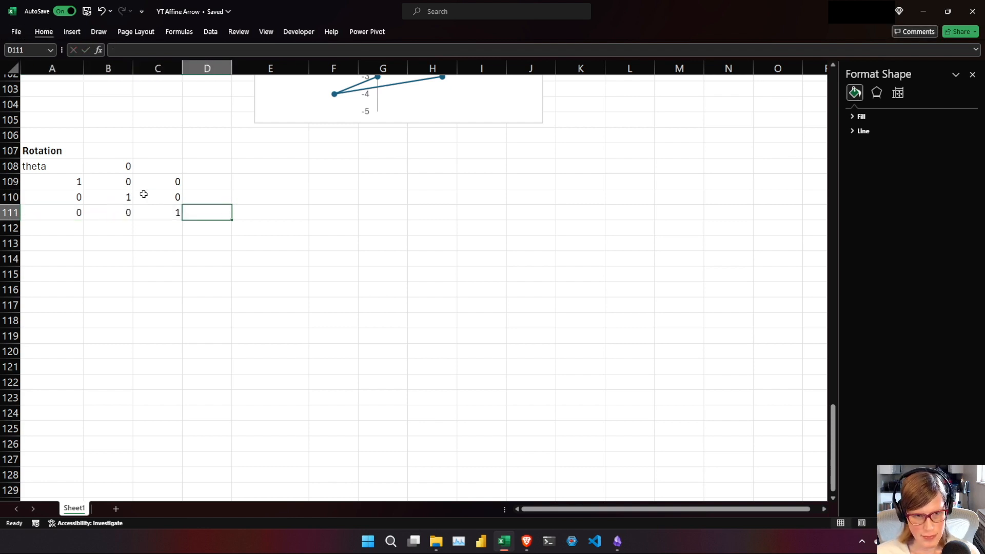
Fill the rotation matrix A109:C111 with the orange theme color.
drag(57, 180, 145, 213)
right_click(145, 213)
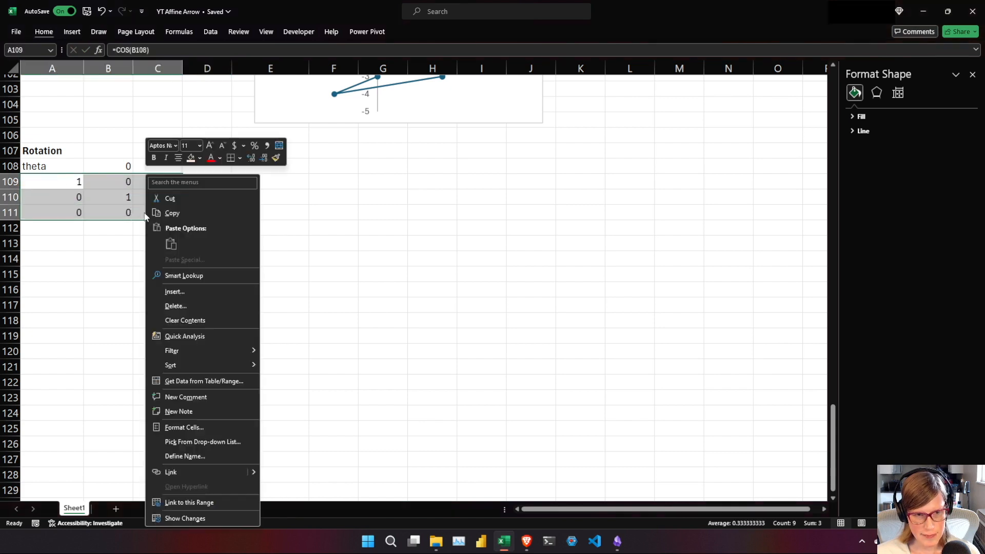
click(200, 157)
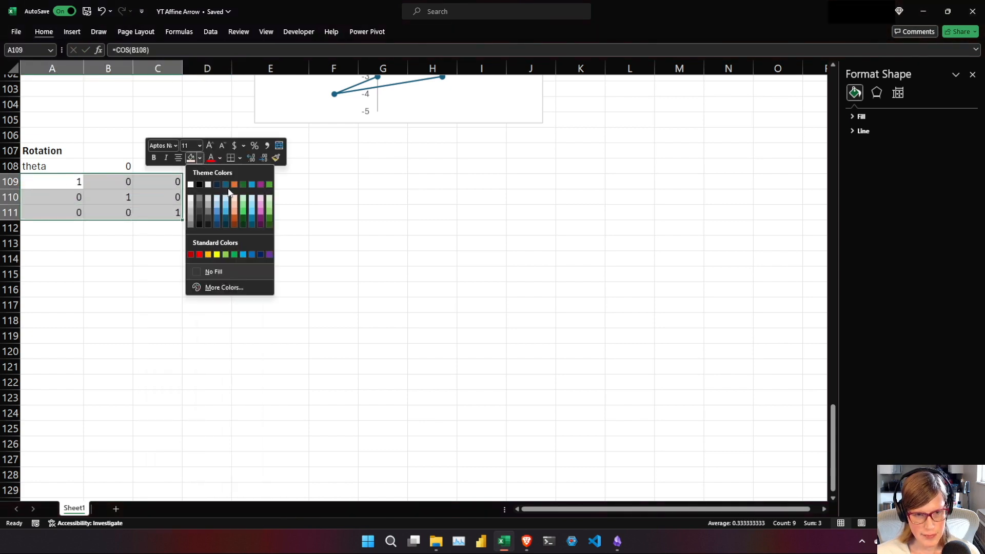
click(233, 184)
Fill the theta value cell B108 with a light orange theme tint.
click(115, 166)
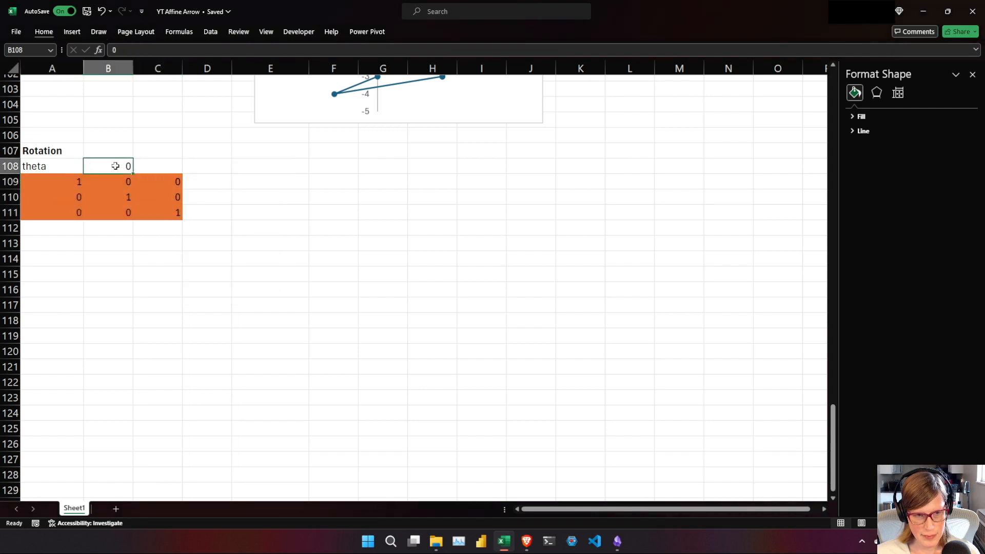
right_click(115, 165)
click(171, 152)
click(170, 153)
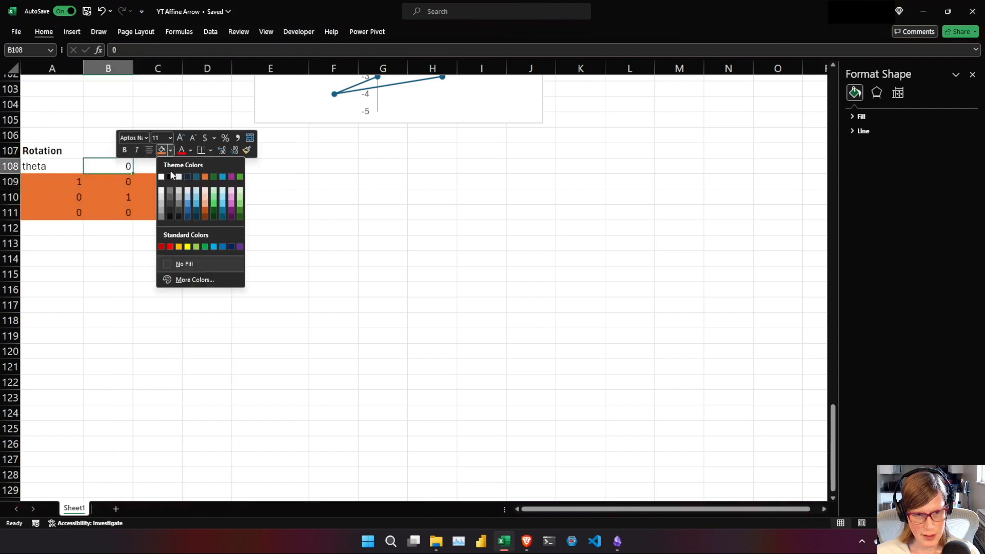
click(205, 192)
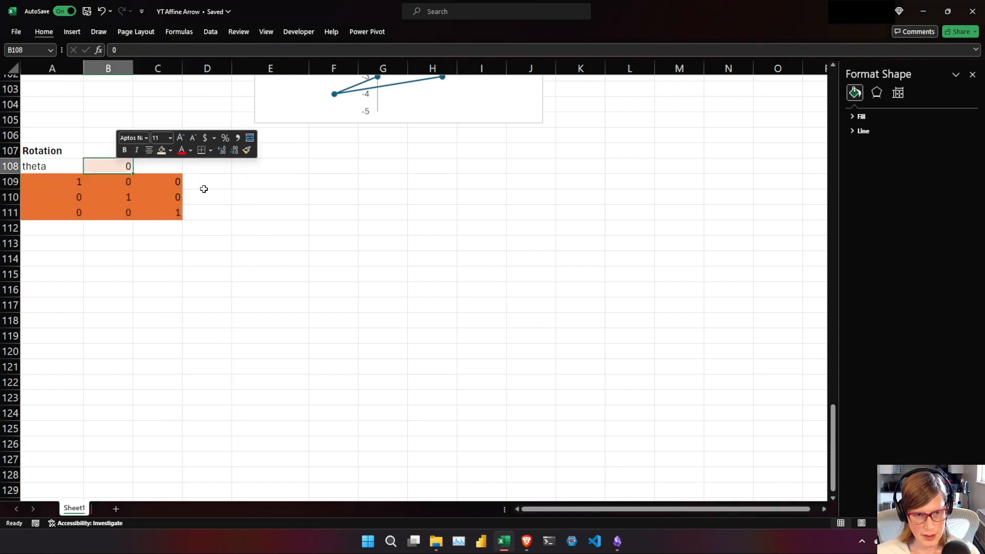
click(143, 177)
Copy the x, y and augmentation labels from E87:E89 to E109:E111 beside the rotation matrix.
click(261, 171)
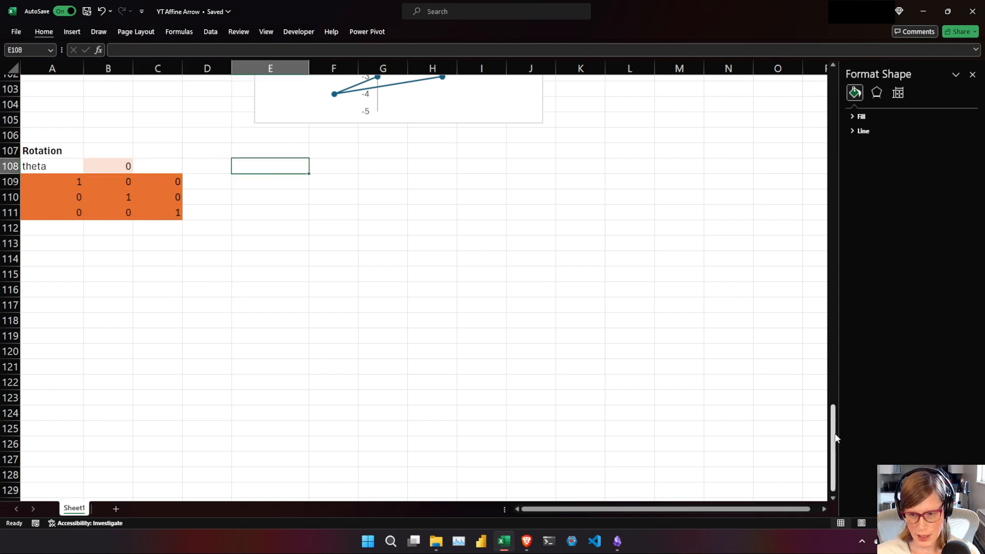
scroll(833, 418, up, 7)
drag(259, 194, 266, 226)
key(ctrl+c)
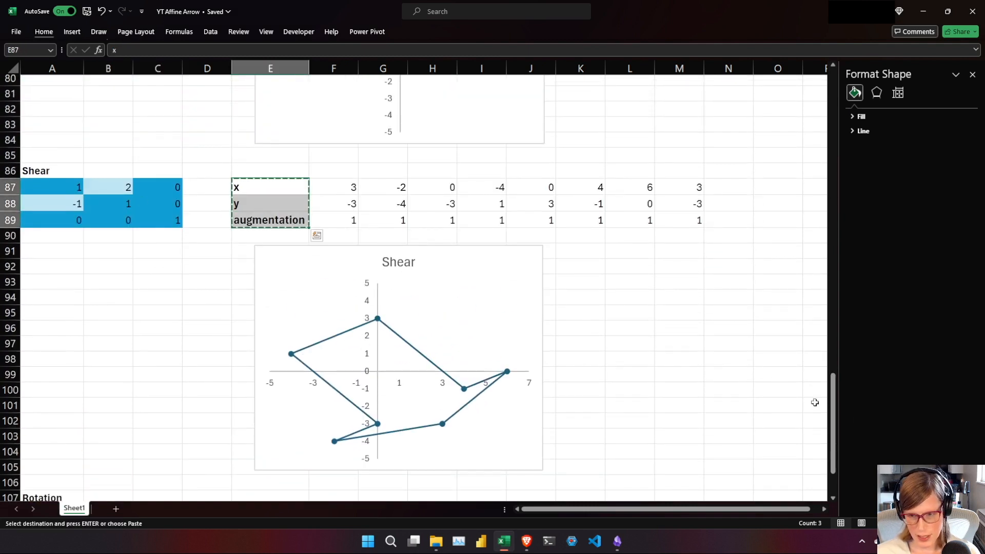
drag(832, 402, 833, 424)
click(264, 447)
key(ctrl+v)
Enter =MMULT($A$109:$C$111,F1:F3) in F109 to multiply the rotation matrix by the first arrow point.
click(354, 445)
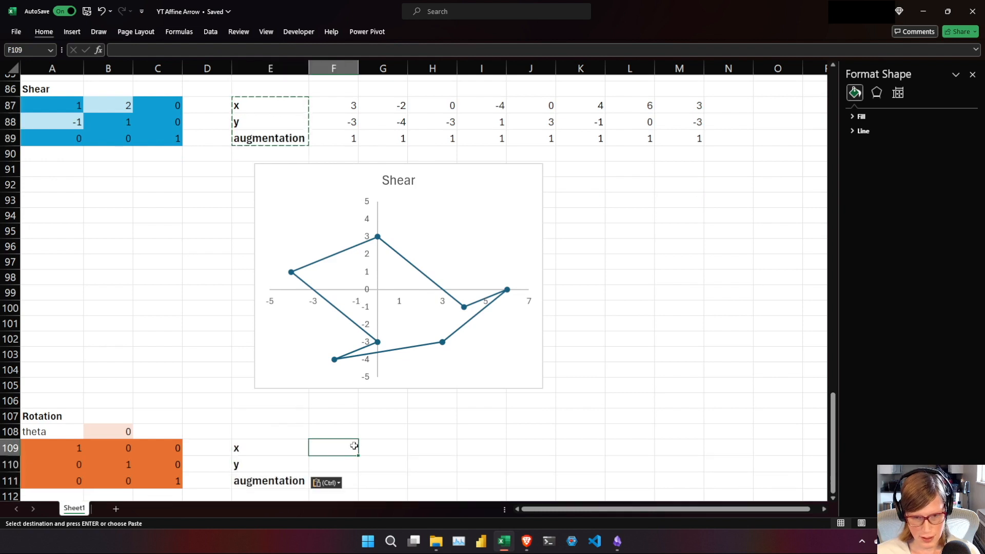
text(=MMULT()
drag(58, 447, 169, 479)
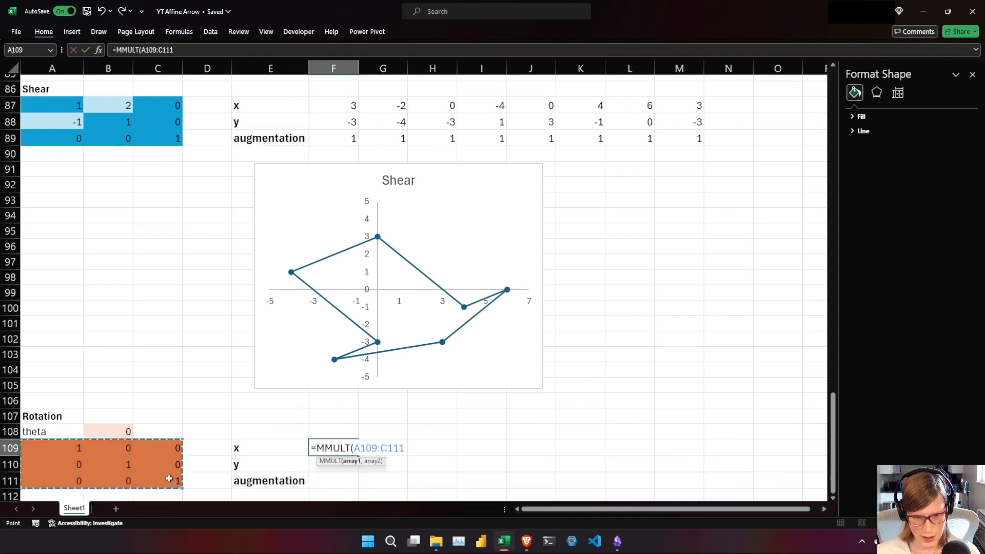
key(F4)
drag(833, 470, 833, 124)
drag(342, 86, 342, 119)
key(Return)
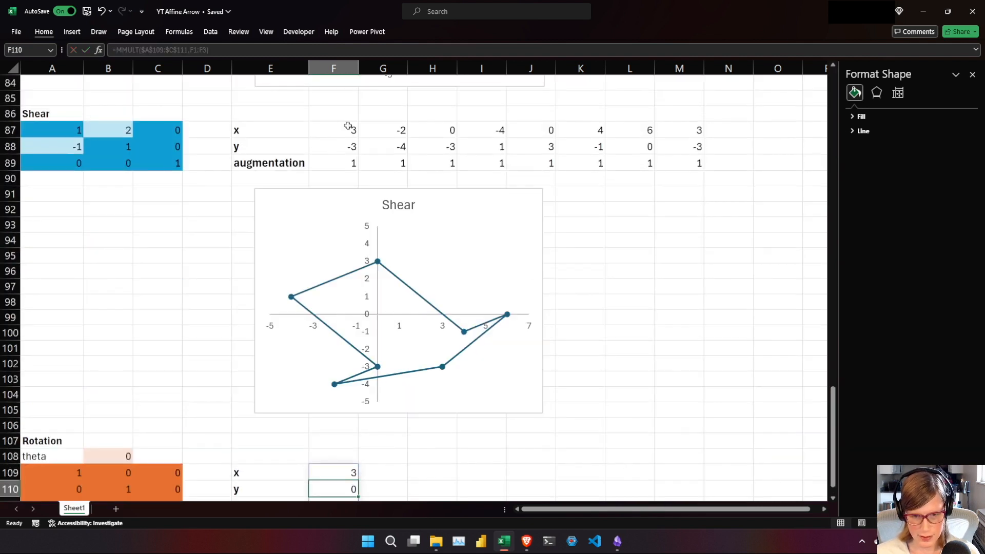
Extend the F109 rotation formula across through column M for the remaining arrow points.
scroll(829, 442, down, 1)
click(333, 445)
drag(358, 453, 690, 457)
click(519, 497)
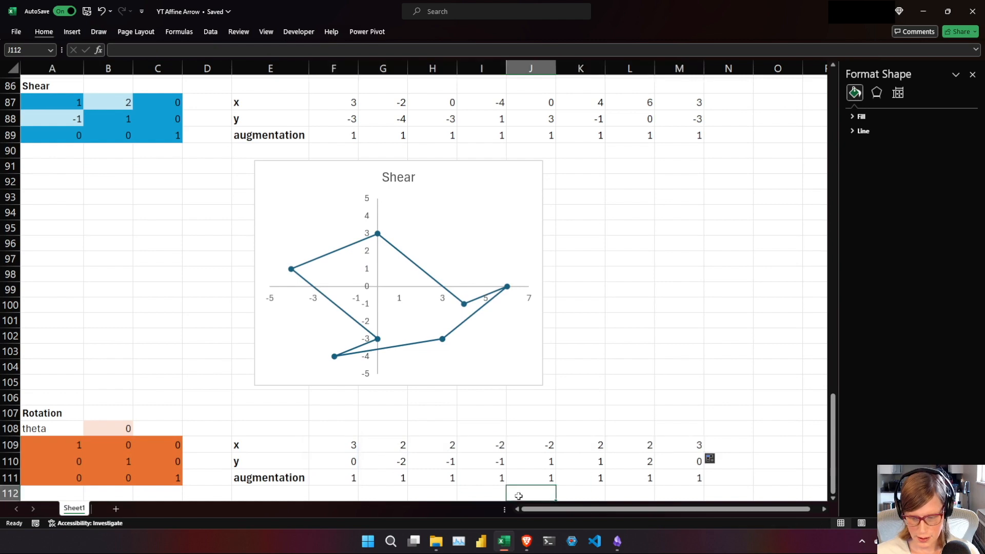
Insert a scatter chart with straight lines and markers below the rotated coordinates, then reposition and narrow it to span about columns E to J.
key(Down)
key(Down)
key(Down)
key(Down)
key(Down)
key(Down)
key(Down)
key(Down)
key(Down)
key(Down)
key(Down)
key(Down)
key(Down)
key(Down)
key(Down)
key(Up)
key(Up)
key(Up)
key(Up)
key(Up)
key(Up)
key(Up)
key(Up)
key(Up)
key(Up)
key(Up)
key(Up)
key(Up)
key(Up)
key(Left)
key(Left)
key(Left)
key(Left)
key(Left)
key(Left)
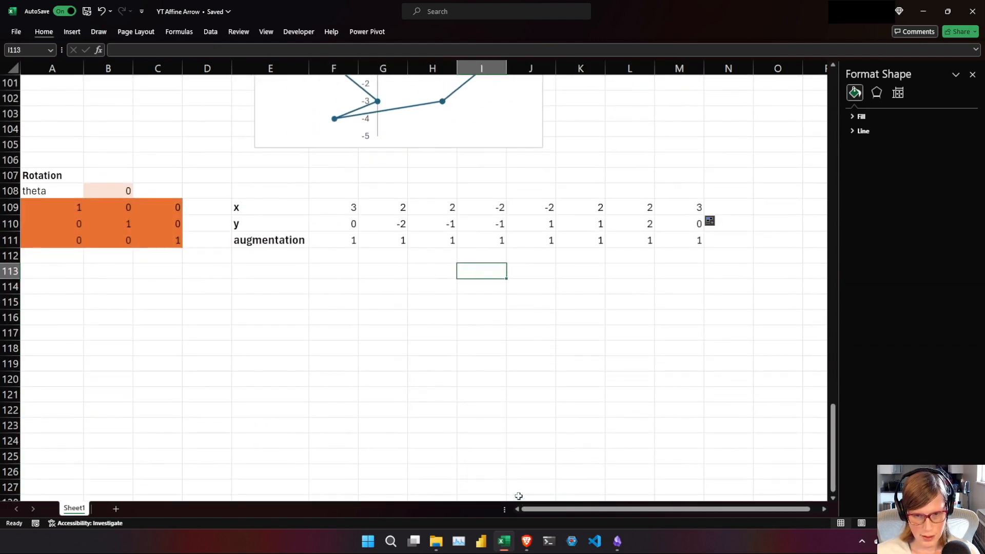
key(Right)
click(72, 31)
click(353, 70)
click(368, 124)
drag(389, 286, 417, 287)
drag(626, 377, 546, 378)
Add a chart series named from A107 with X values F109:M109 and Y values F110:M110.
right_click(355, 349)
click(405, 186)
click(338, 297)
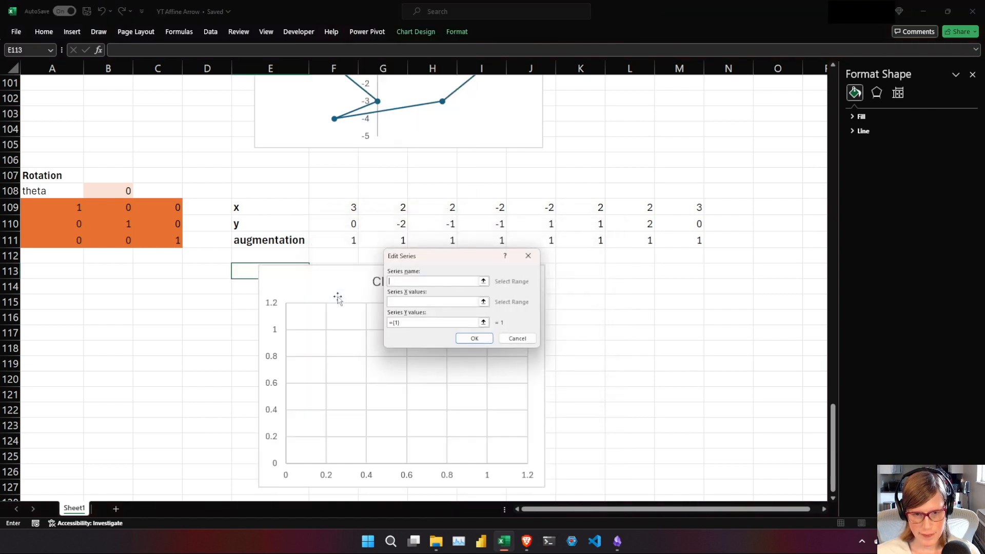
click(52, 177)
click(462, 301)
drag(324, 210, 692, 210)
click(454, 322)
drag(353, 223, 698, 224)
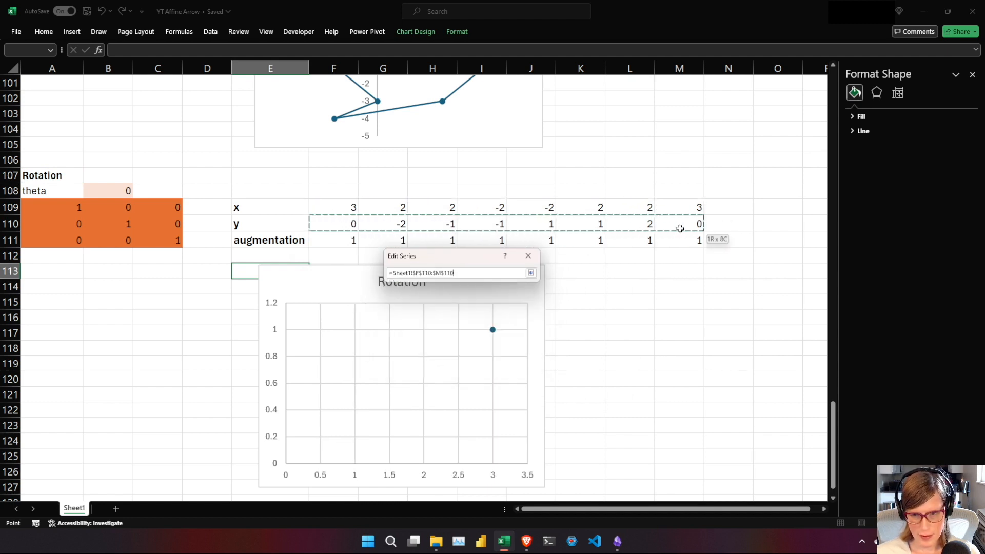
click(475, 339)
click(540, 374)
Set the Rotation chart's horizontal axis bounds to a minimum of -5 and a maximum of 5.
click(527, 404)
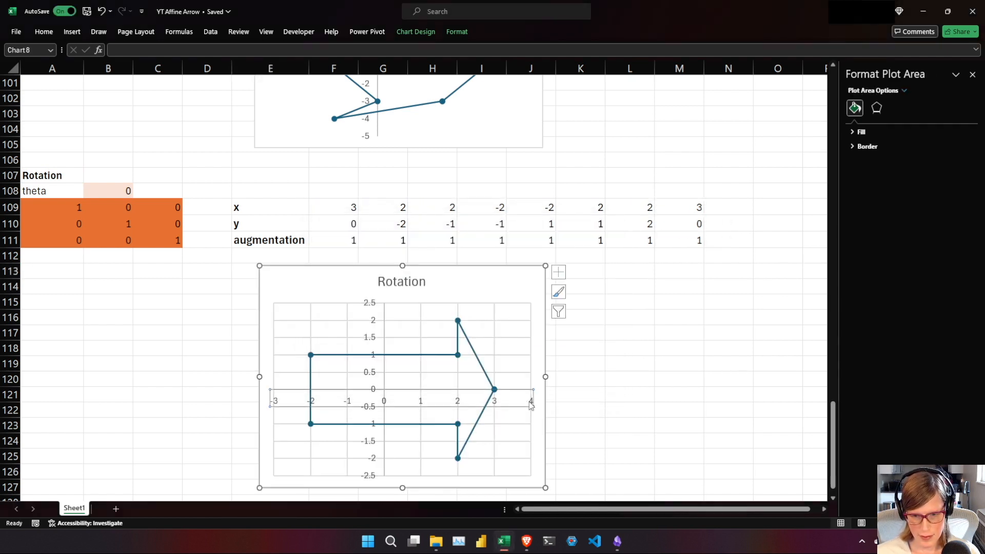
click(530, 402)
click(884, 134)
click(907, 156)
text(-5)
key(Tab)
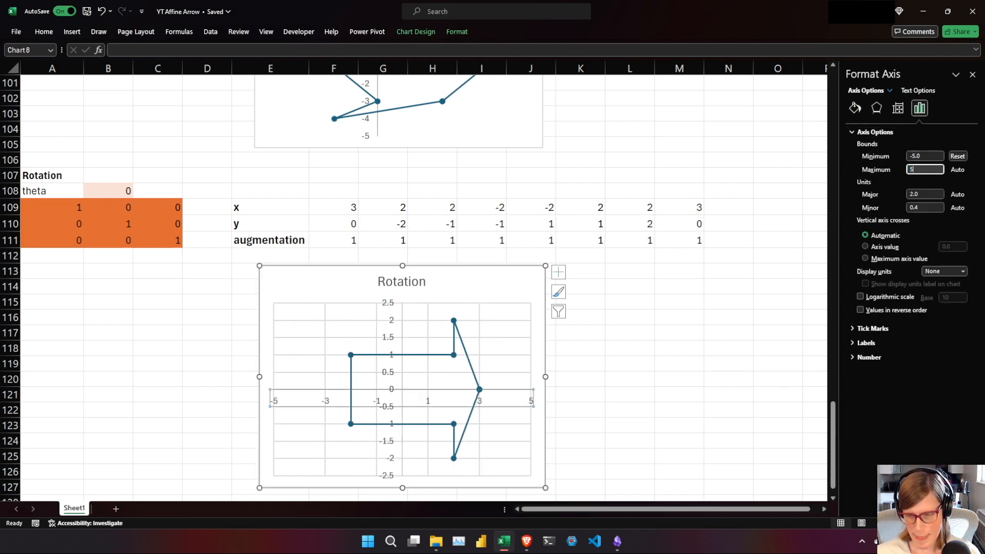
key(Tab)
Set the Rotation chart's vertical axis bounds to a minimum of -5 and a maximum of 5.
click(394, 338)
drag(923, 156, 890, 153)
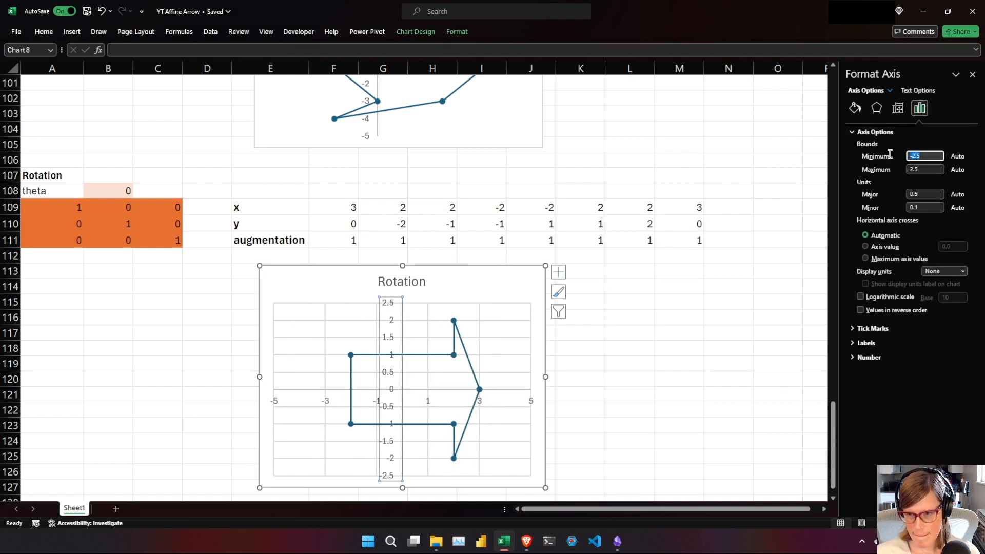
key(Tab)
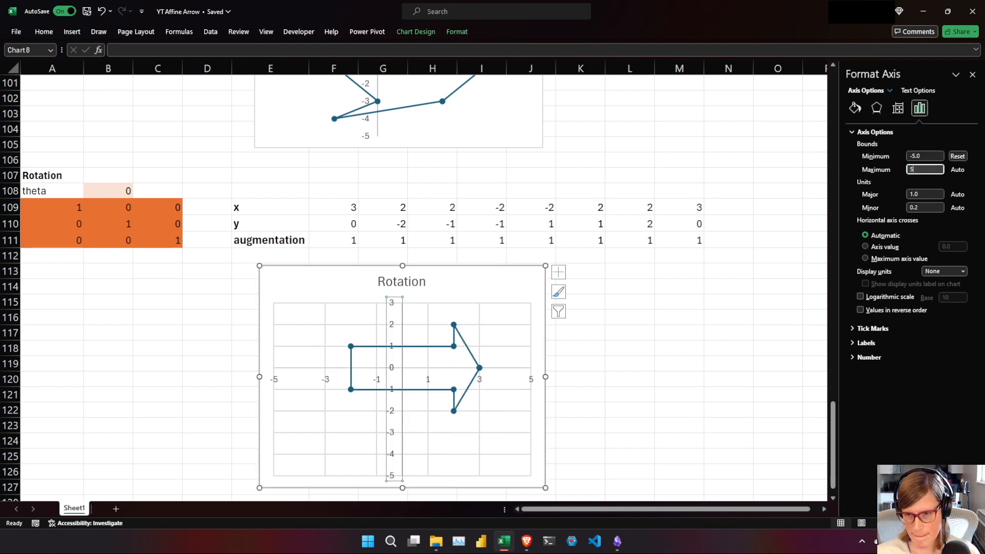
text(5)
key(Tab)
Delete the vertical and horizontal gridlines from the Rotation chart.
click(476, 444)
key(Delete)
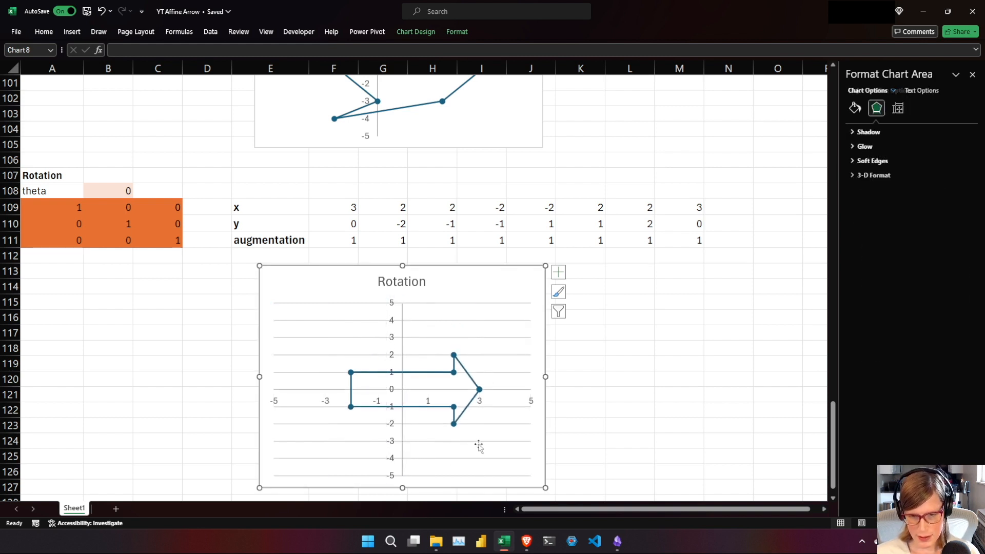
click(437, 339)
key(Delete)
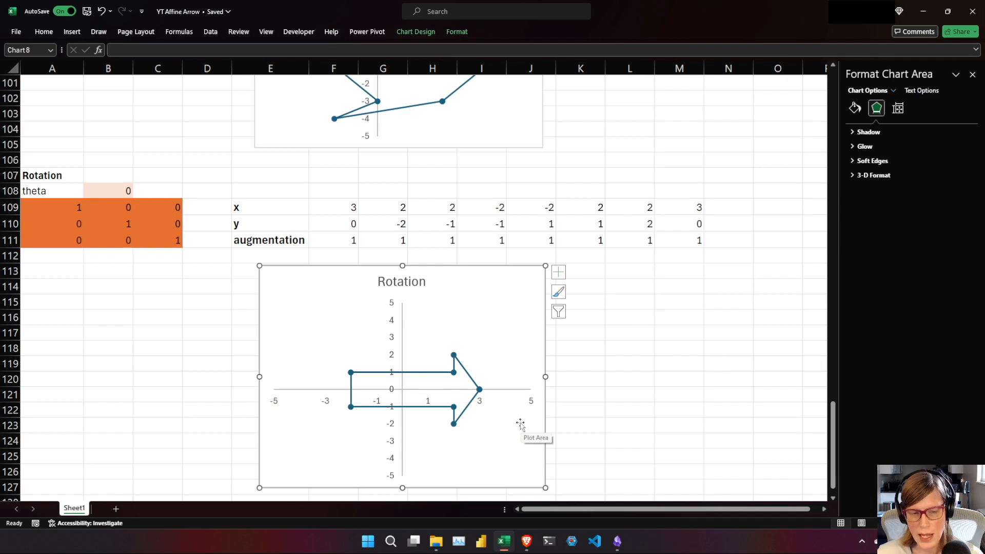
Set the rotation angle theta in B108 to =PI()/2 to test a quarter turn of the arrow.
click(114, 192)
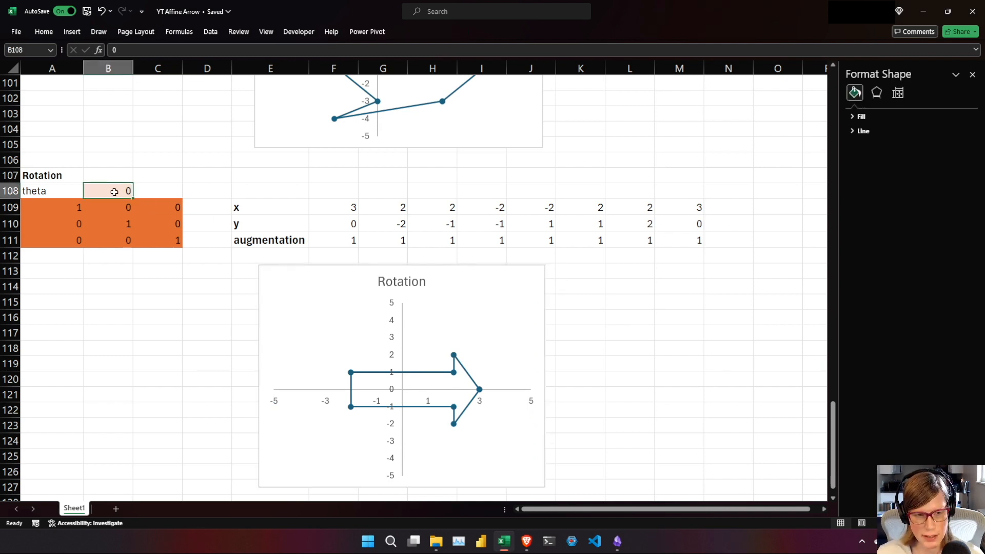
text(=P)
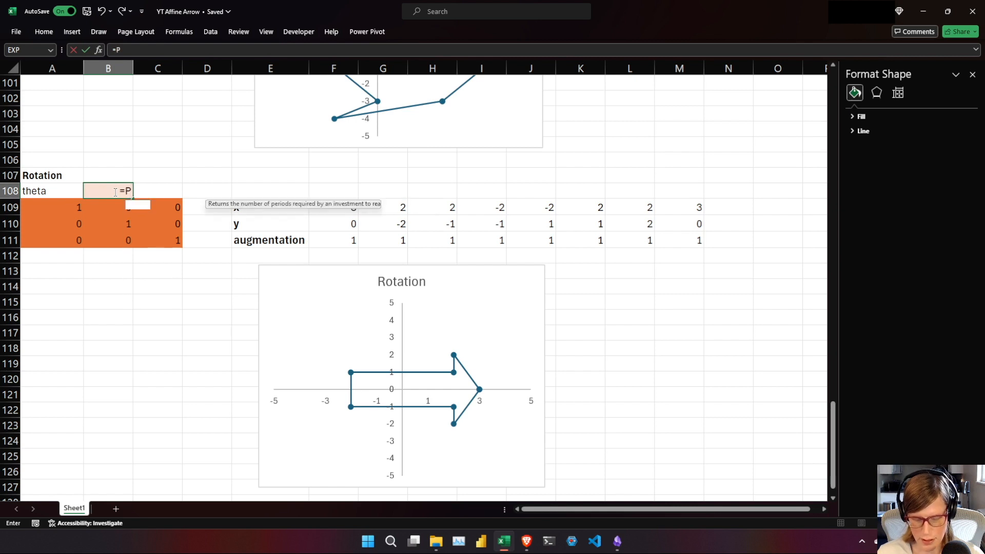
text(I()/2)
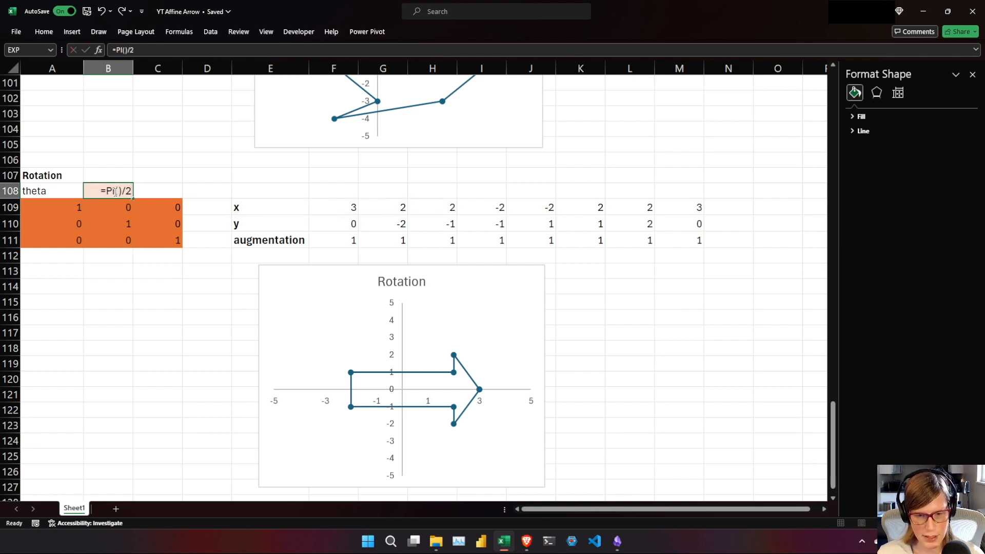
key(Return)
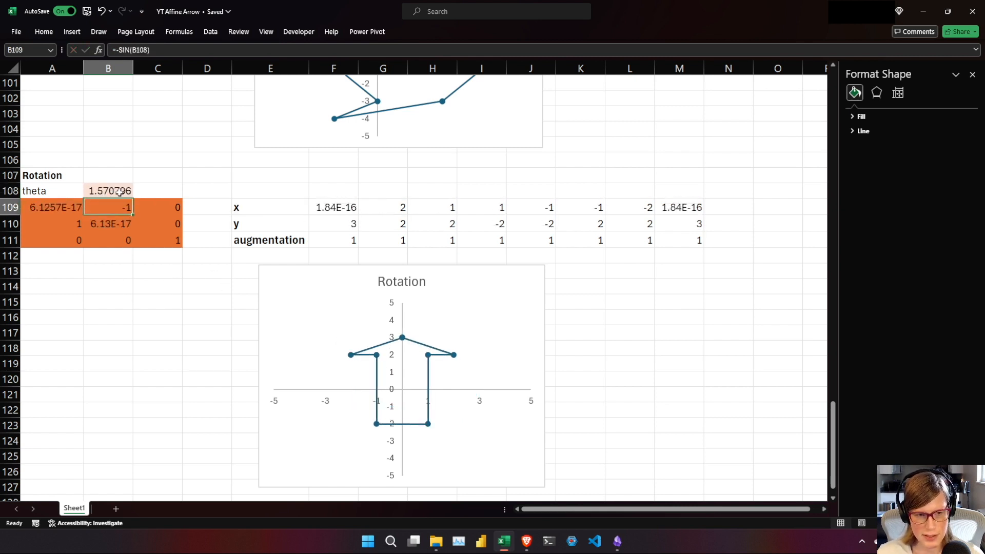
Change theta in B108 to =PI() to test a half turn of the arrow.
click(119, 192)
text(=PI())
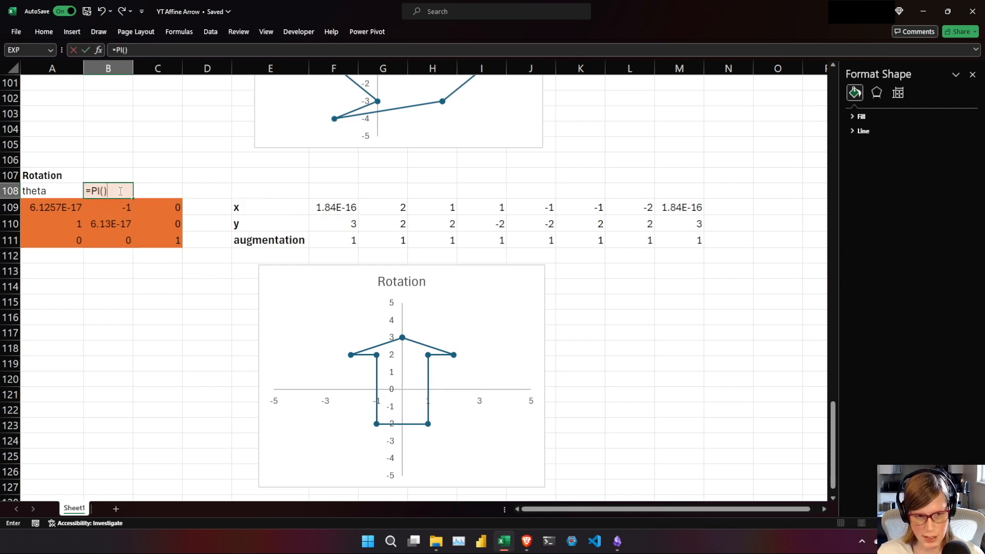
key(Return)
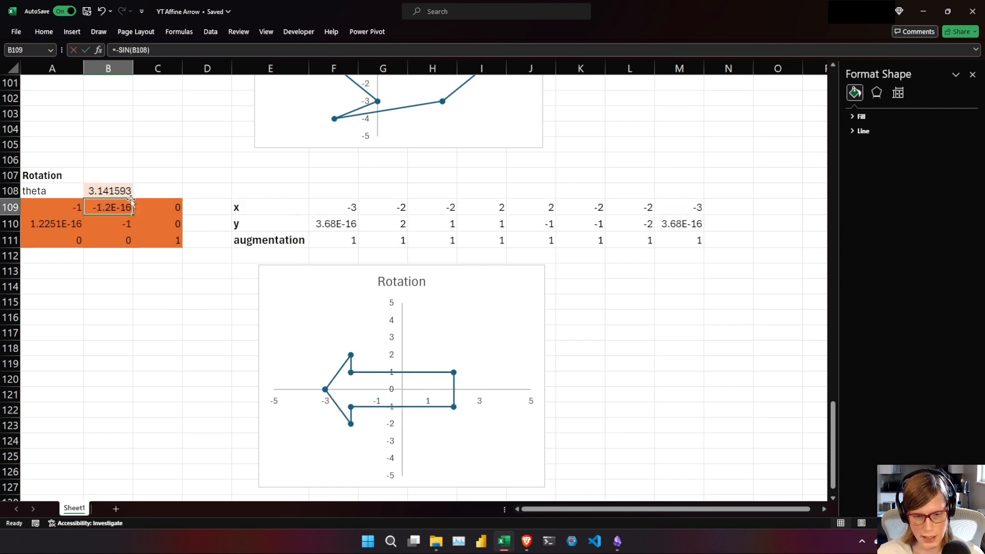
Change theta in B108 to =3*PI()/2 to test a three-quarter turn of the arrow.
double_click(120, 189)
key(BackSpace)
key(BackSpace)
key(BackSpace)
key(BackSpace)
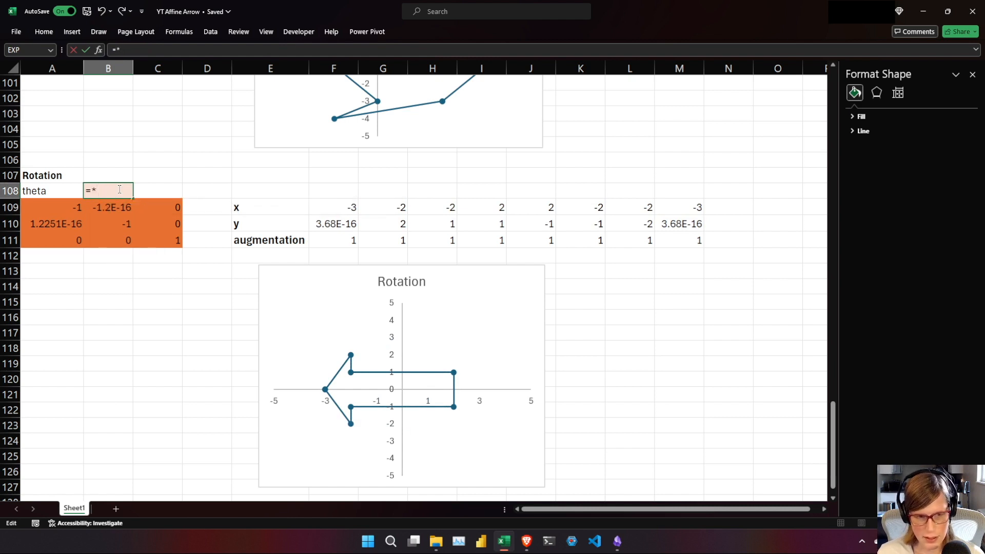
text(3*PI()
key(Return)
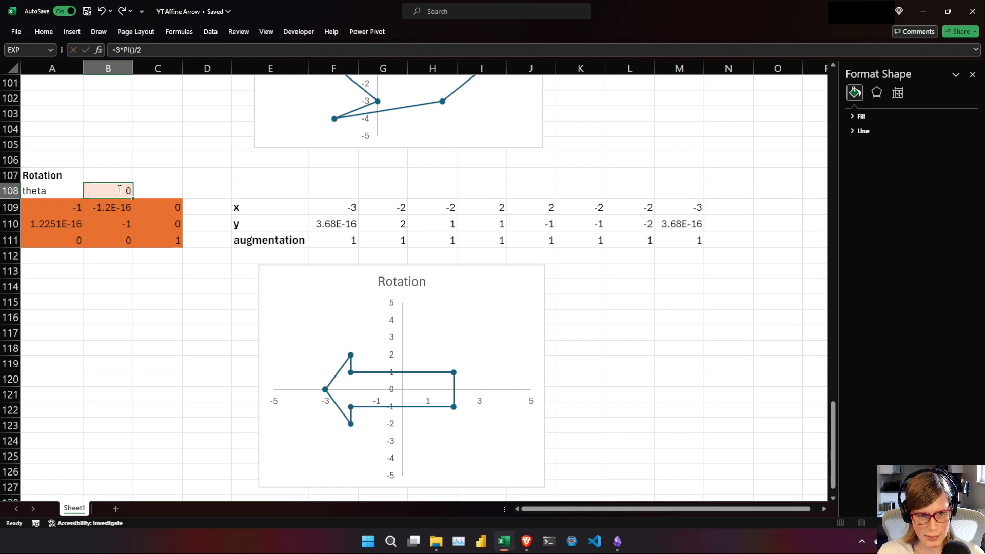
Reset the rotation angle theta in B108 to 0.
double_click(121, 189)
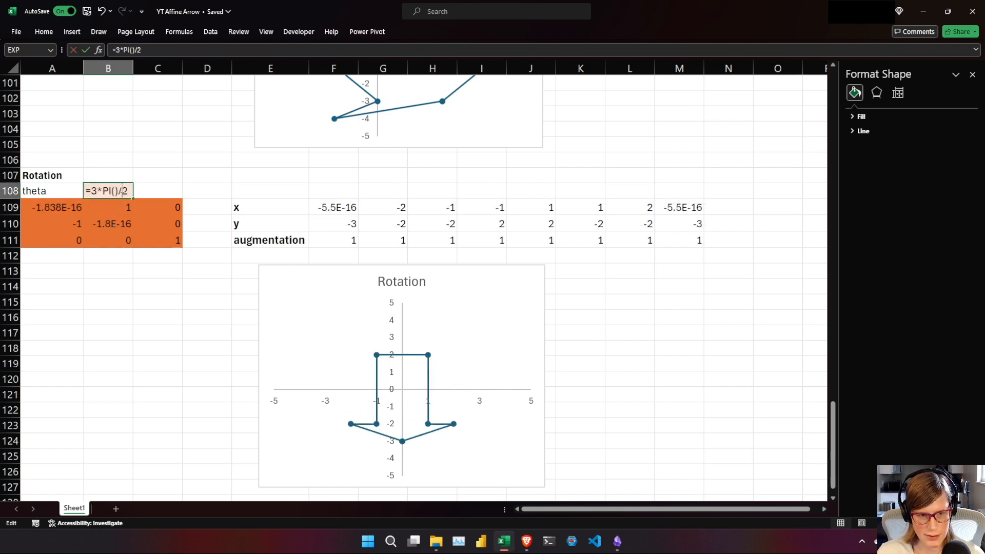
drag(129, 191, 89, 189)
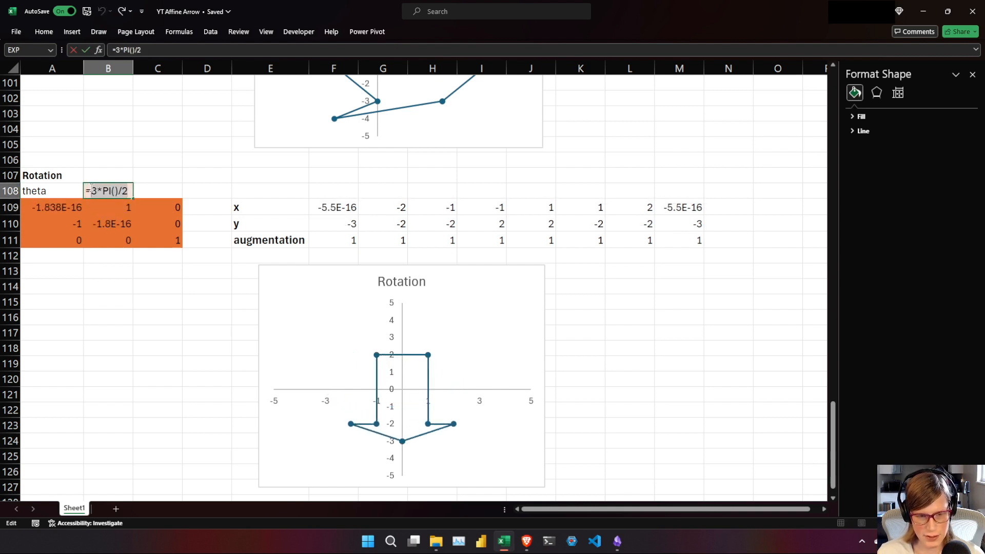
key(BackSpace)
text(0)
key(Return)
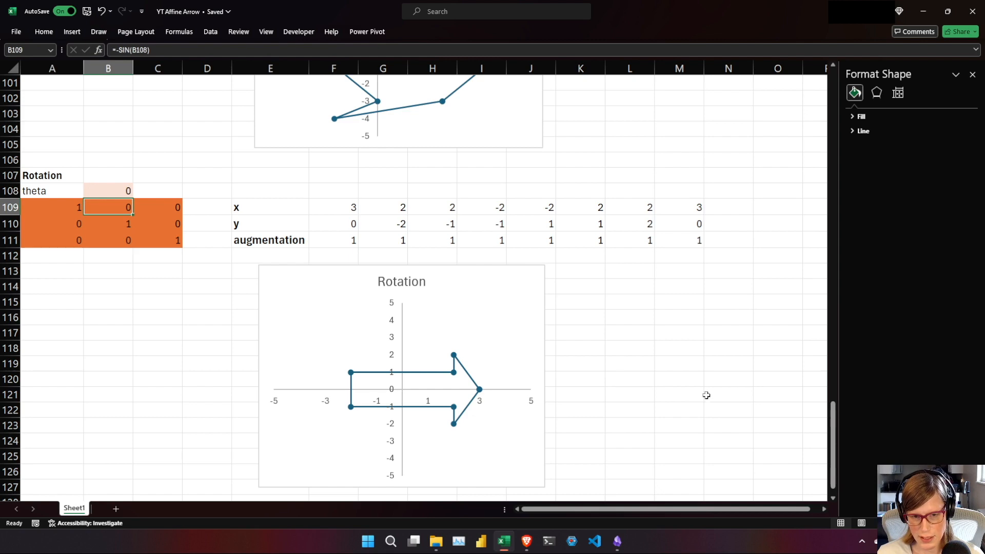
drag(834, 472, 821, 133)
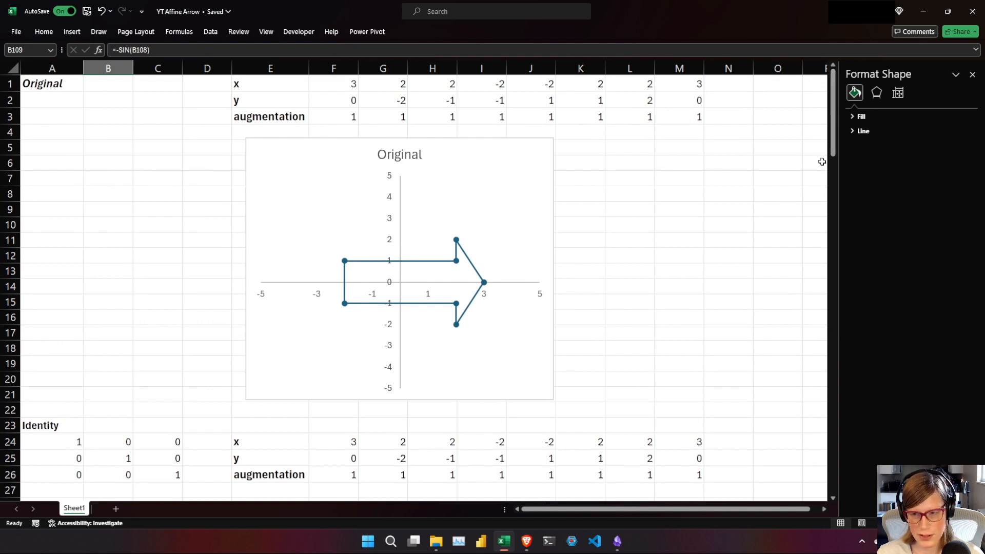